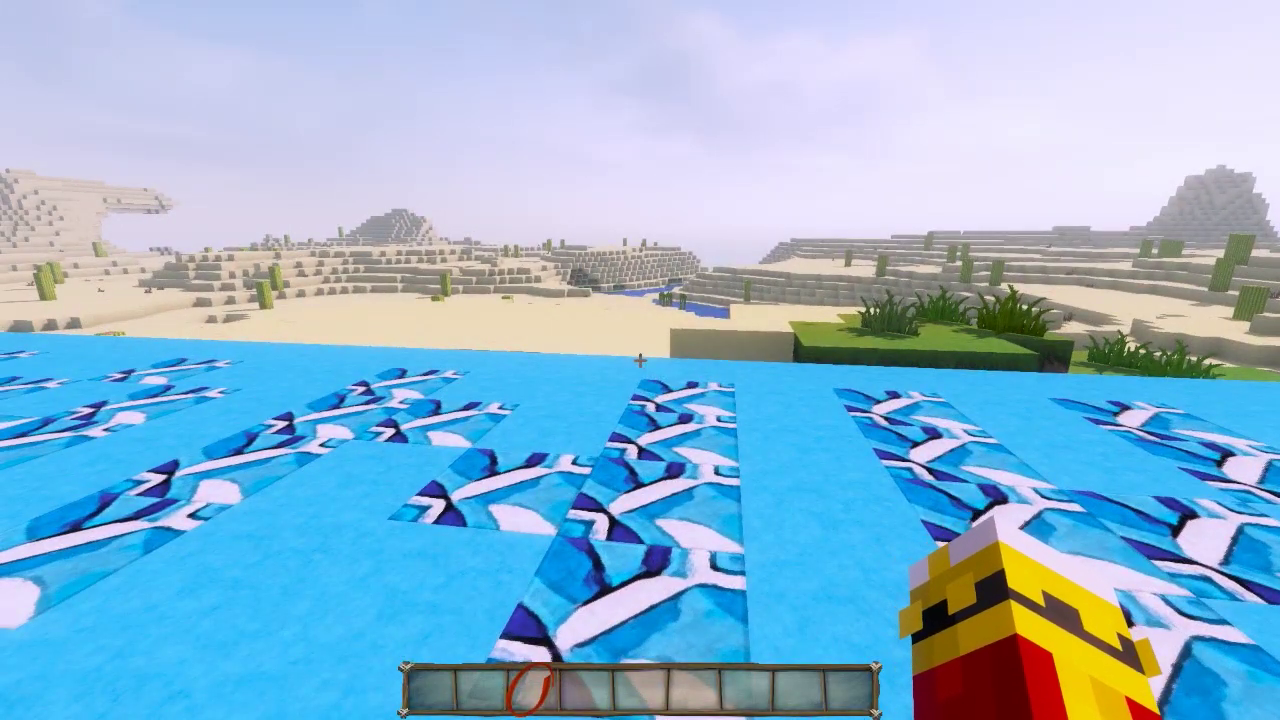
- Open the rewards menu with the /reward command, inspect the Mystery Box Delivery entries, and close the menu
type("/re")
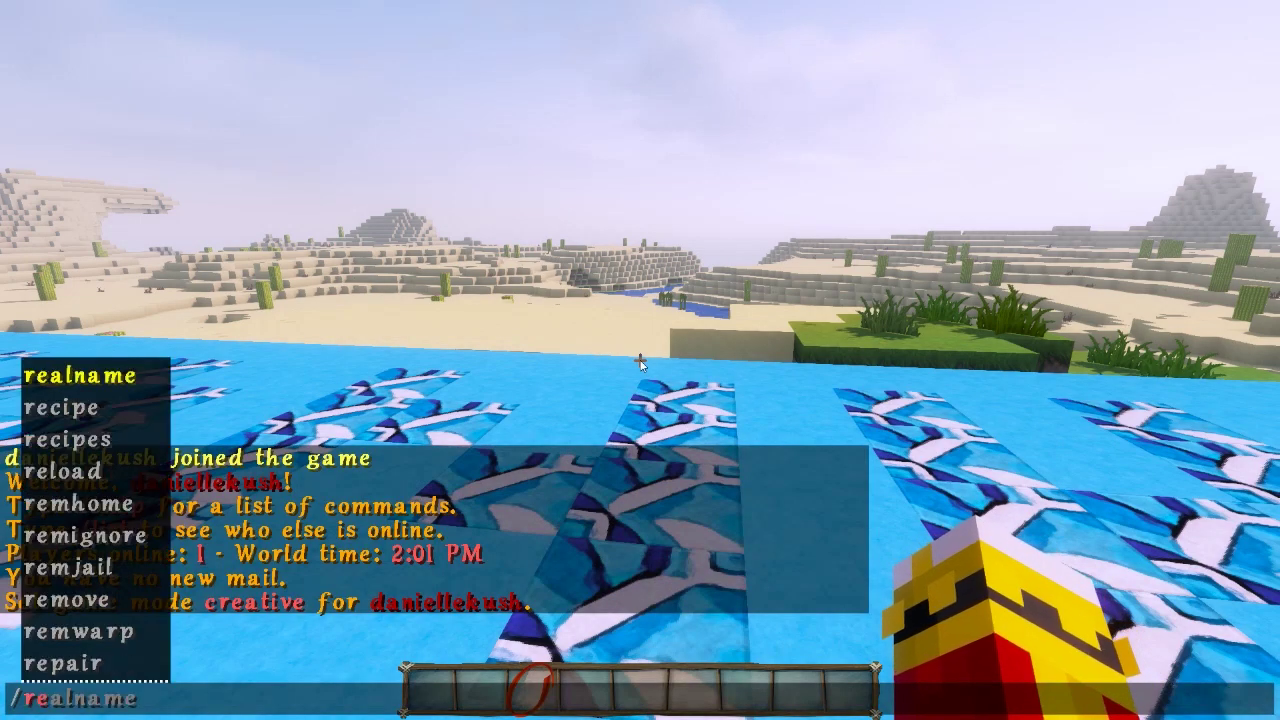
type("ward")
key("Return")
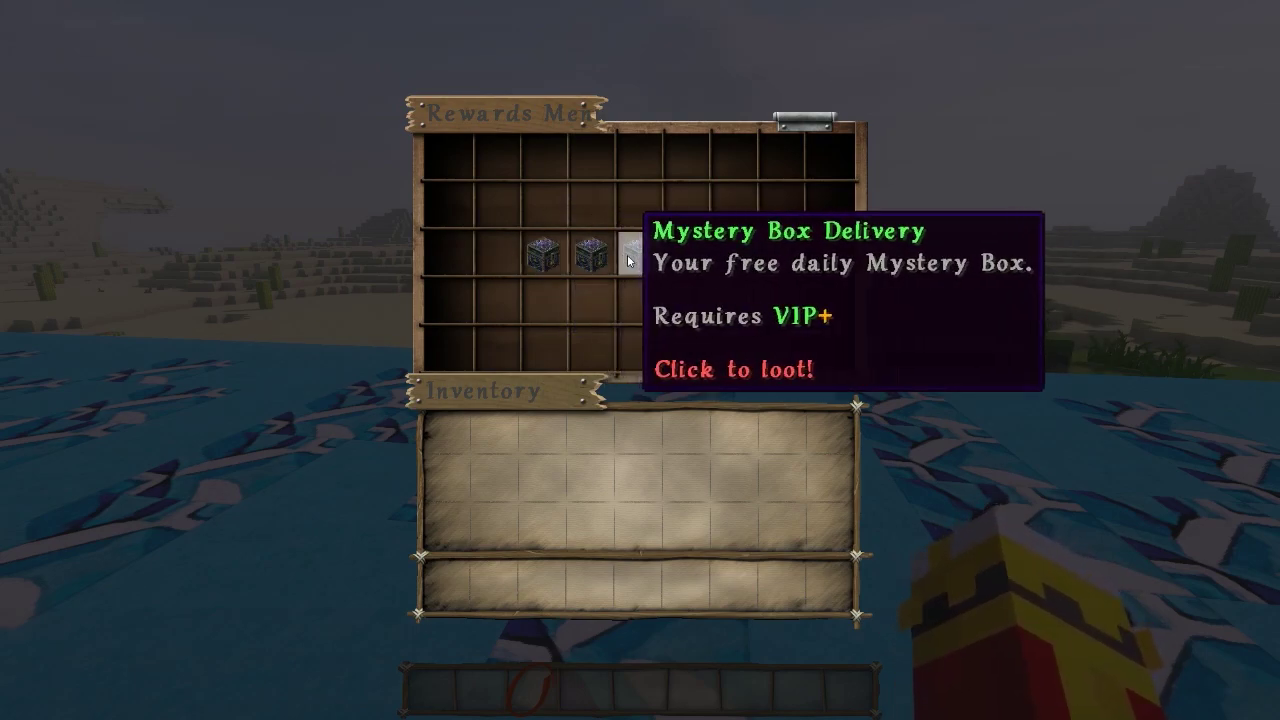
mouse_move(743, 268)
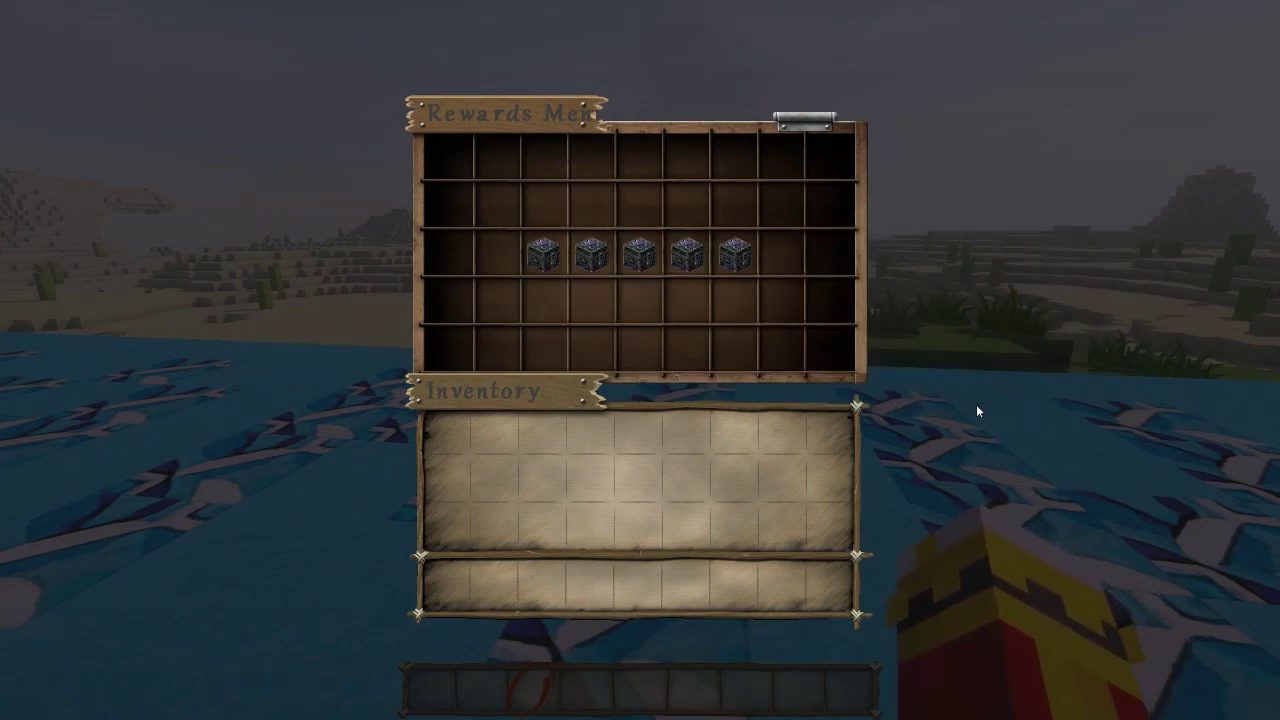
key("Escape")
- Open the rewards menu with /rewards, claim the first Mystery Box Delivery, and check the inventory
type("/rewards")
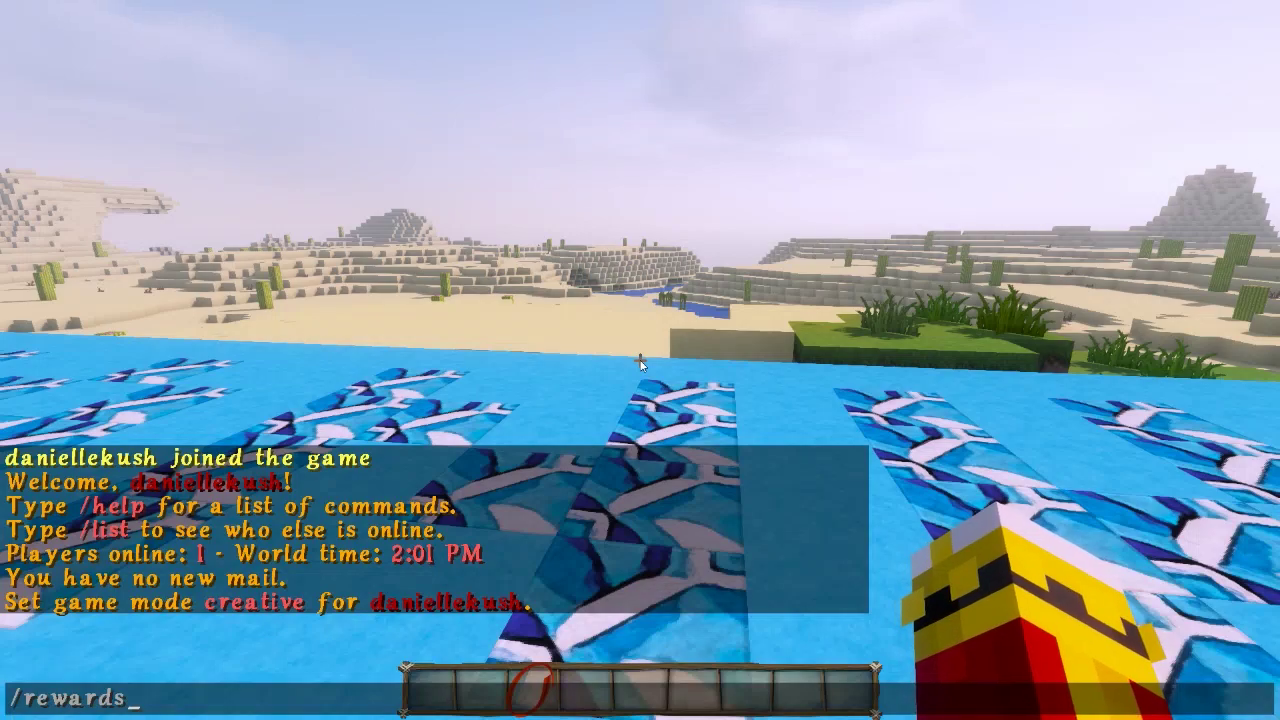
key("Return")
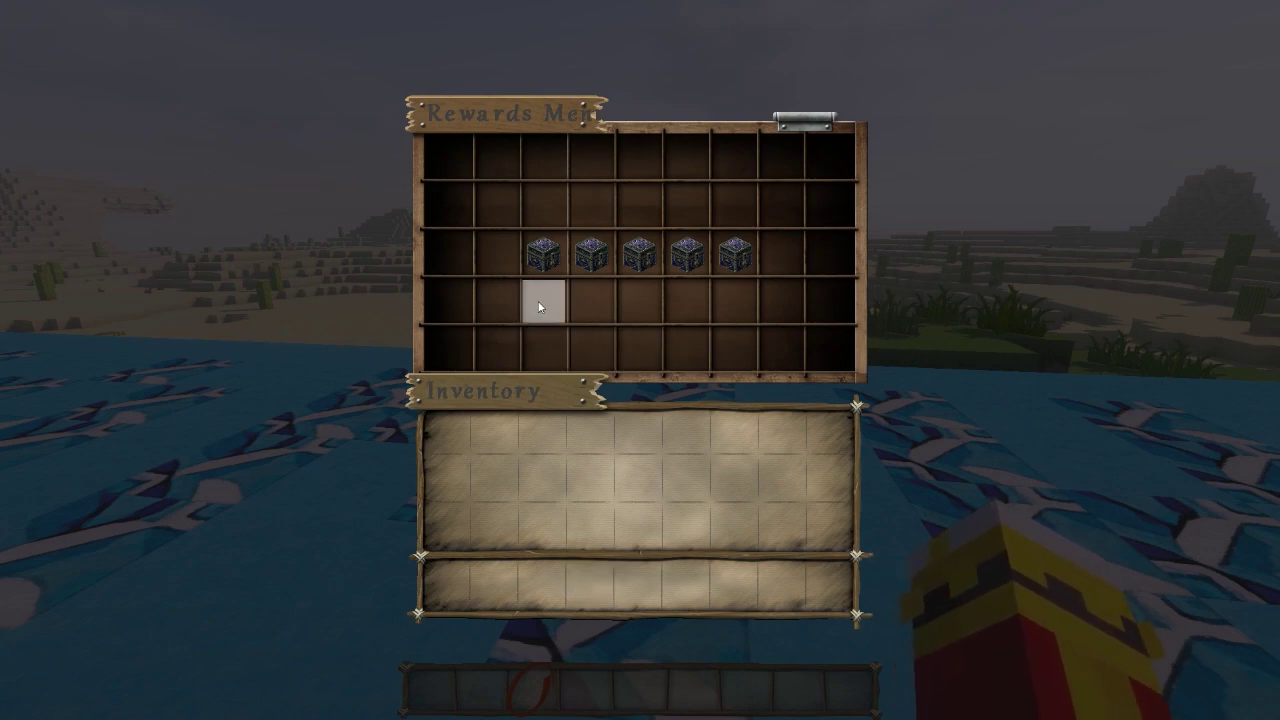
left_click(546, 265)
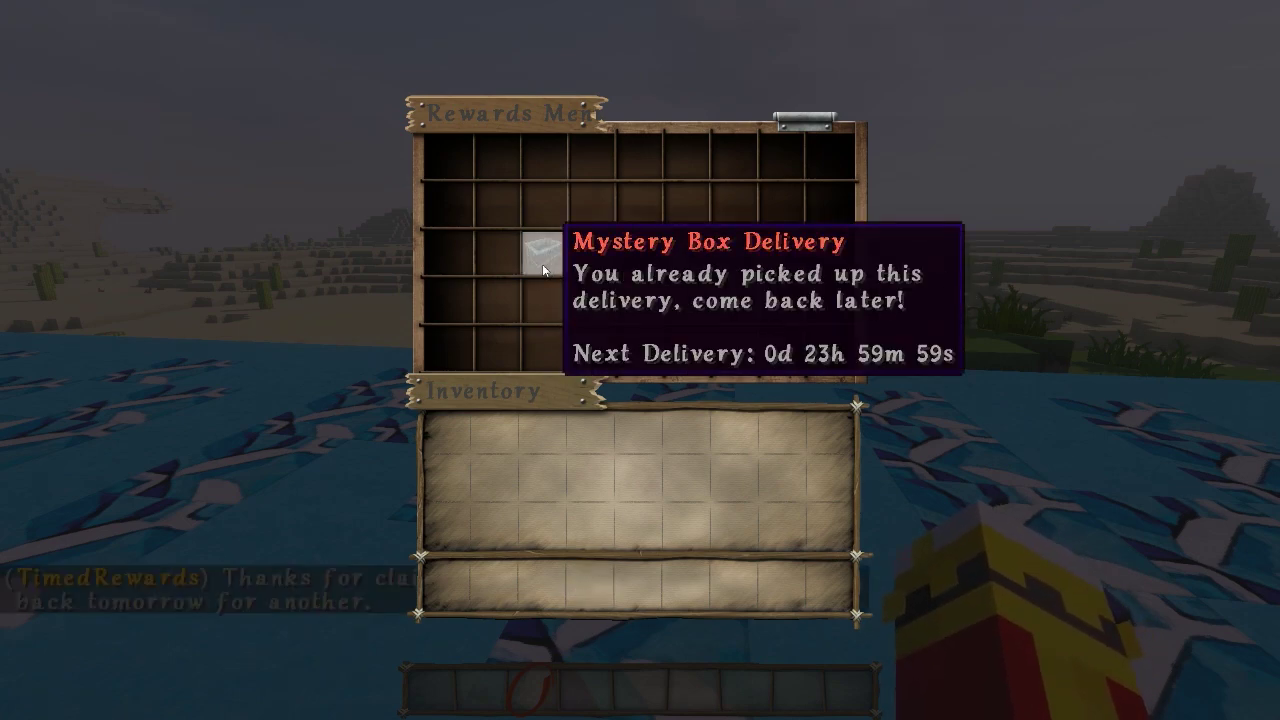
key("Escape")
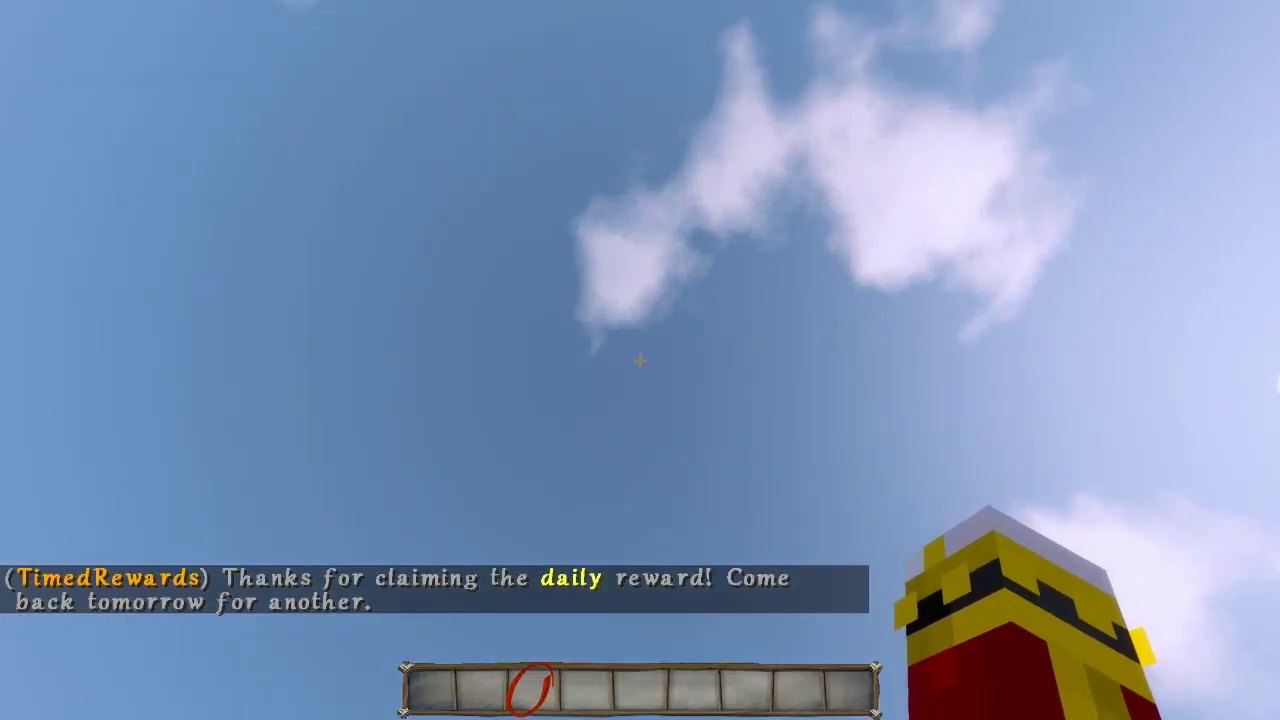
key("e")
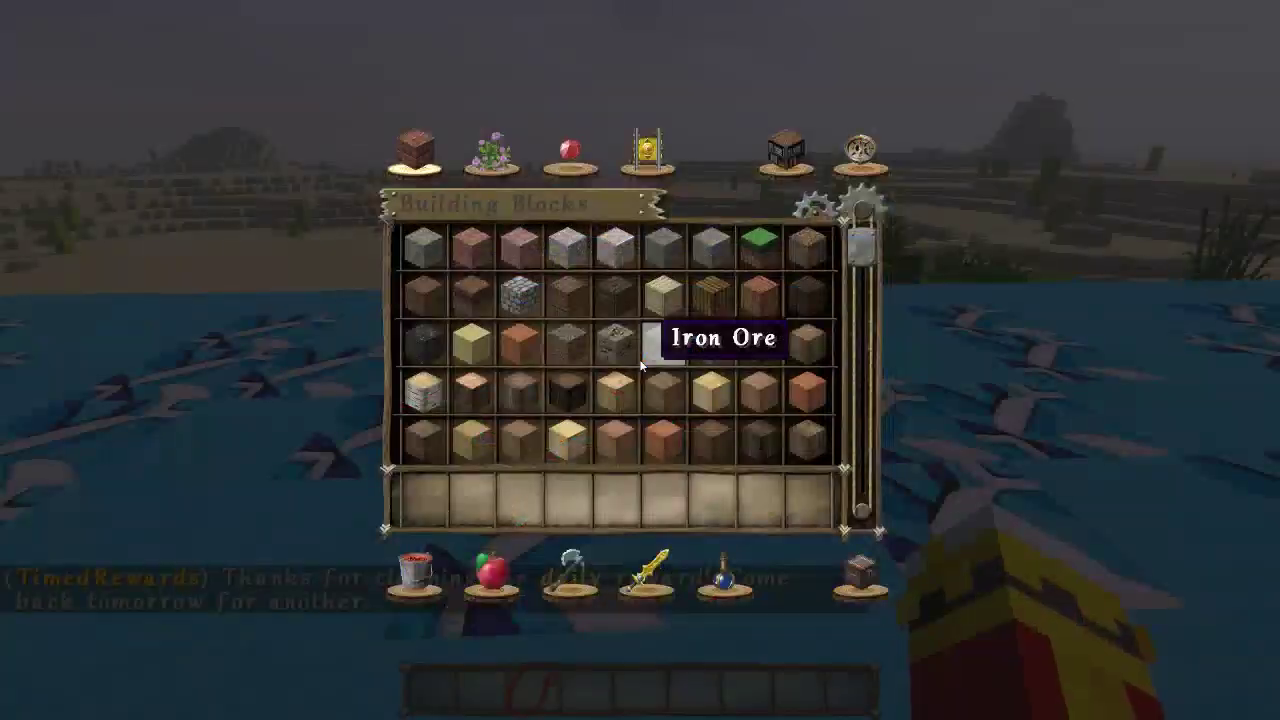
key("Escape")
- Reopen the rewards menu and claim the four remaining Mystery Box Deliveries, starting with the one requiring VIP
key("t")
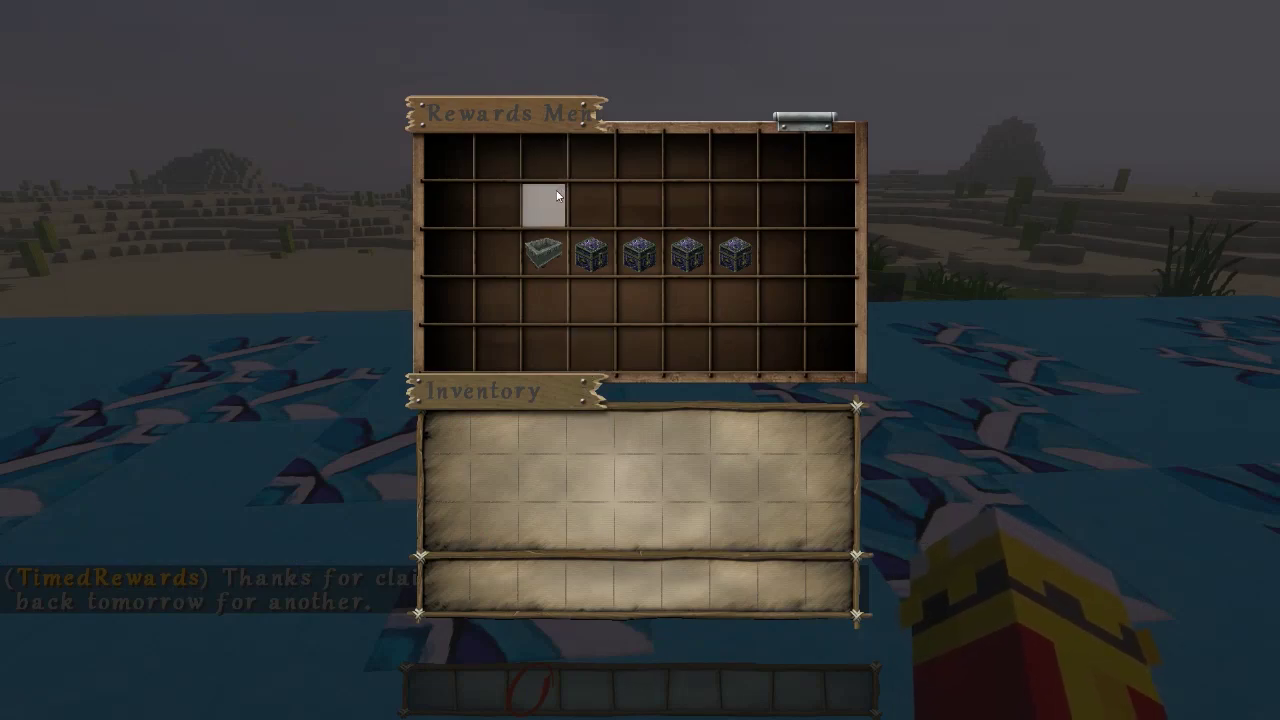
mouse_move(548, 251)
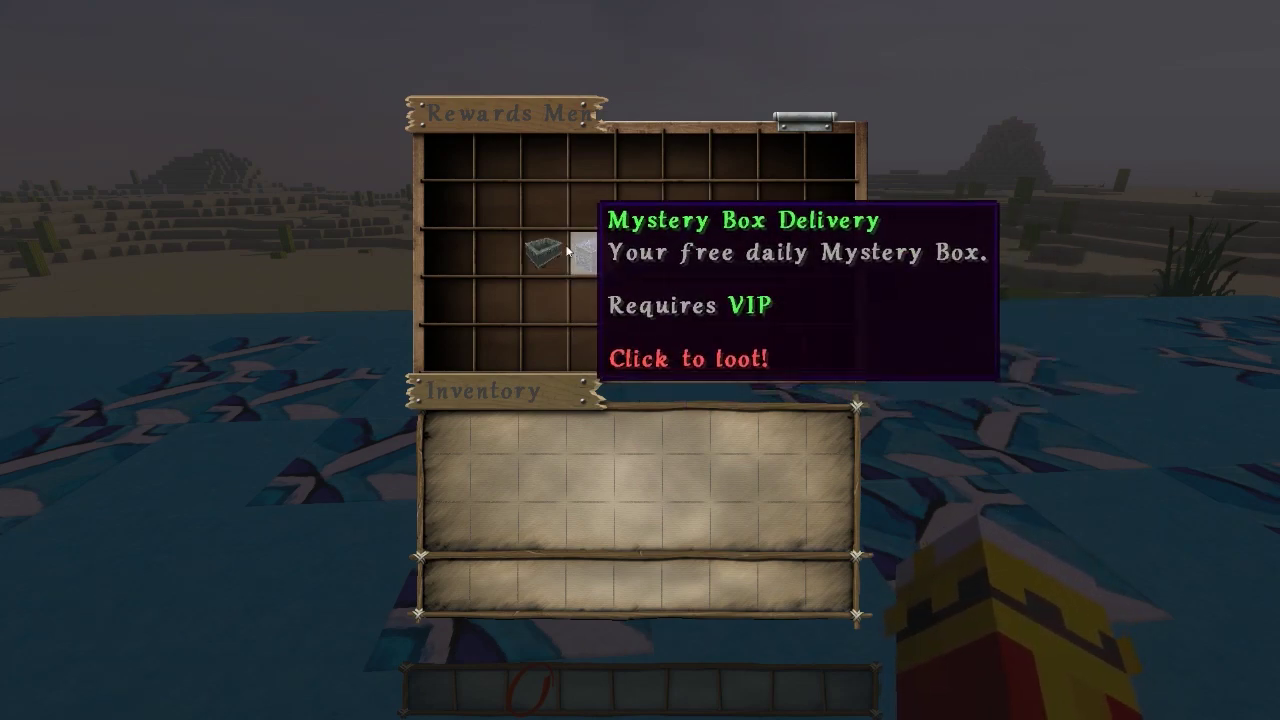
left_click(584, 252)
left_click(642, 252)
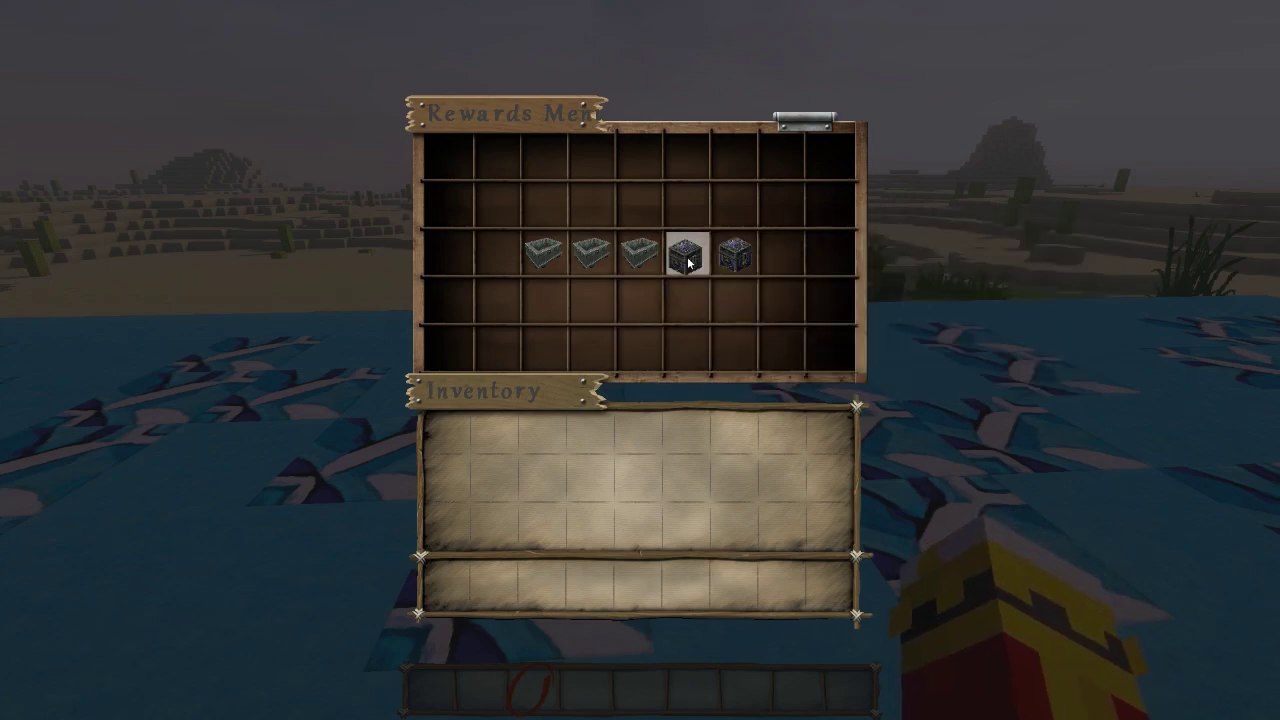
left_click(688, 262)
left_click(728, 250)
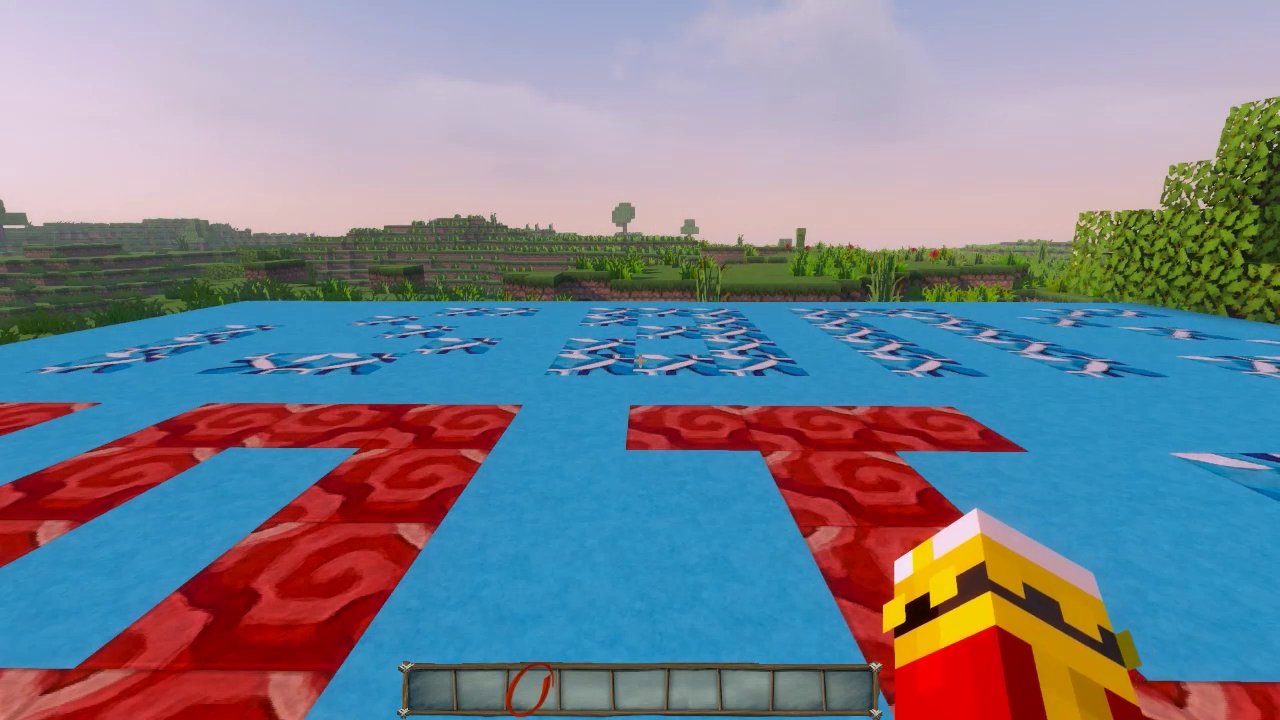
- Run the /trs command and list the Timed Rewards plugin's commands with /trs help
key("slash")
type("trs")
key("Return")
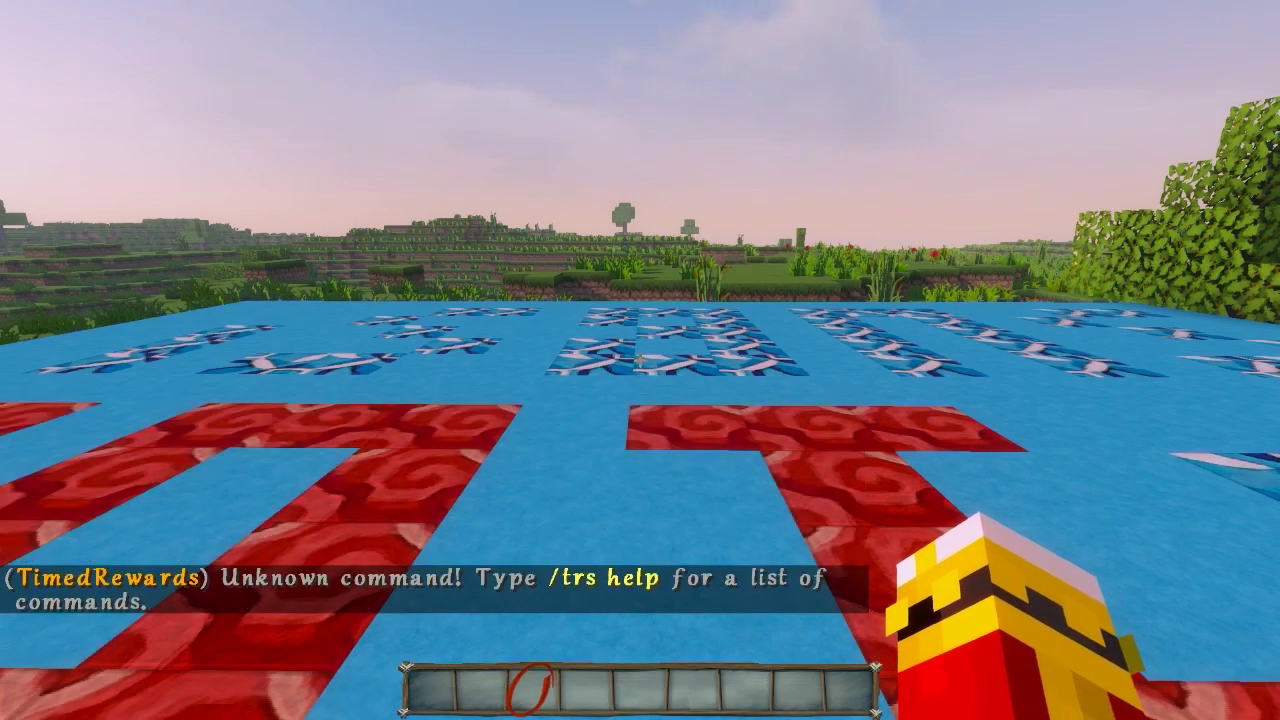
key("slash")
type("trs hel")
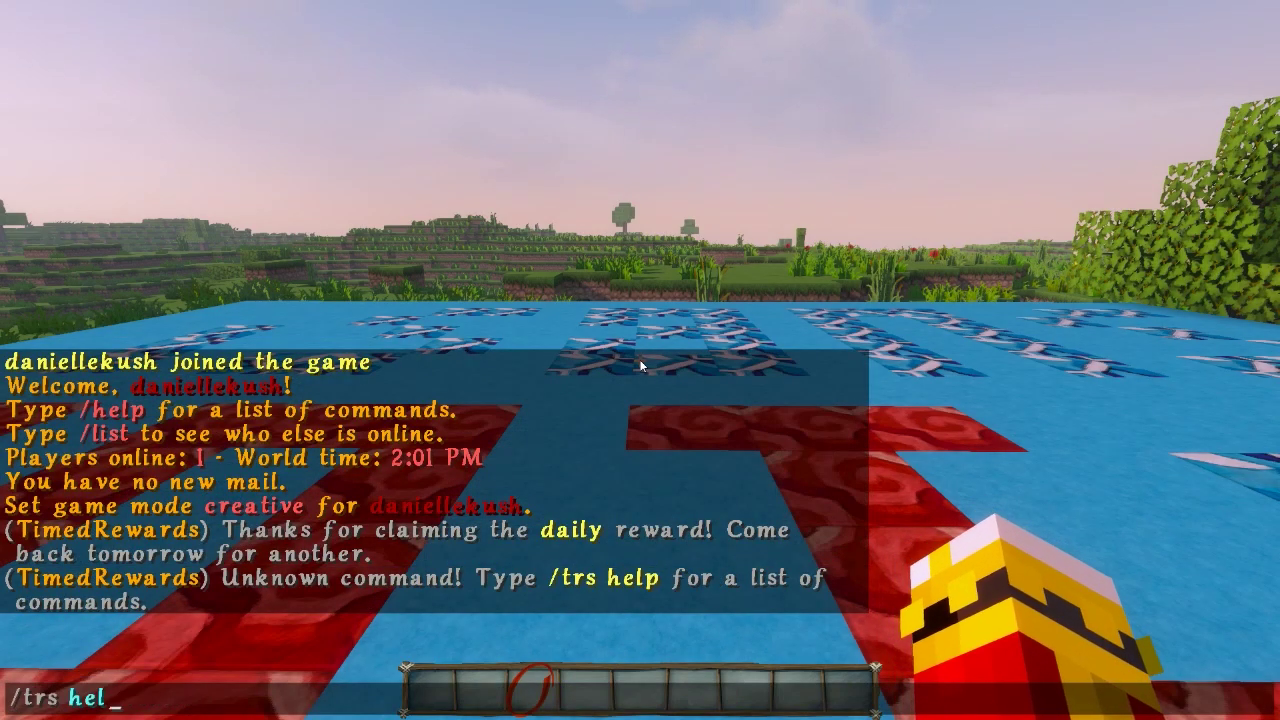
type("p")
key("Return")
key("t")
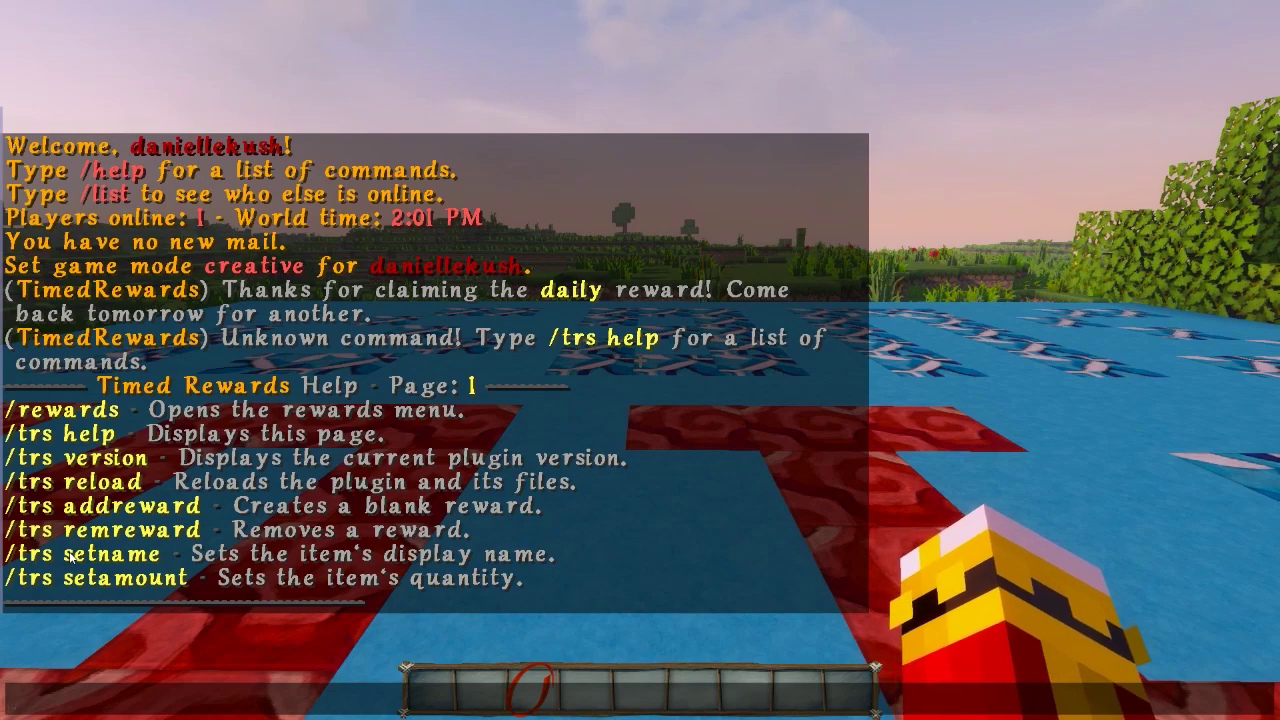
- Display the Timed Rewards help page using the shorter /tr help command and review it in the chat
type("/tr help")
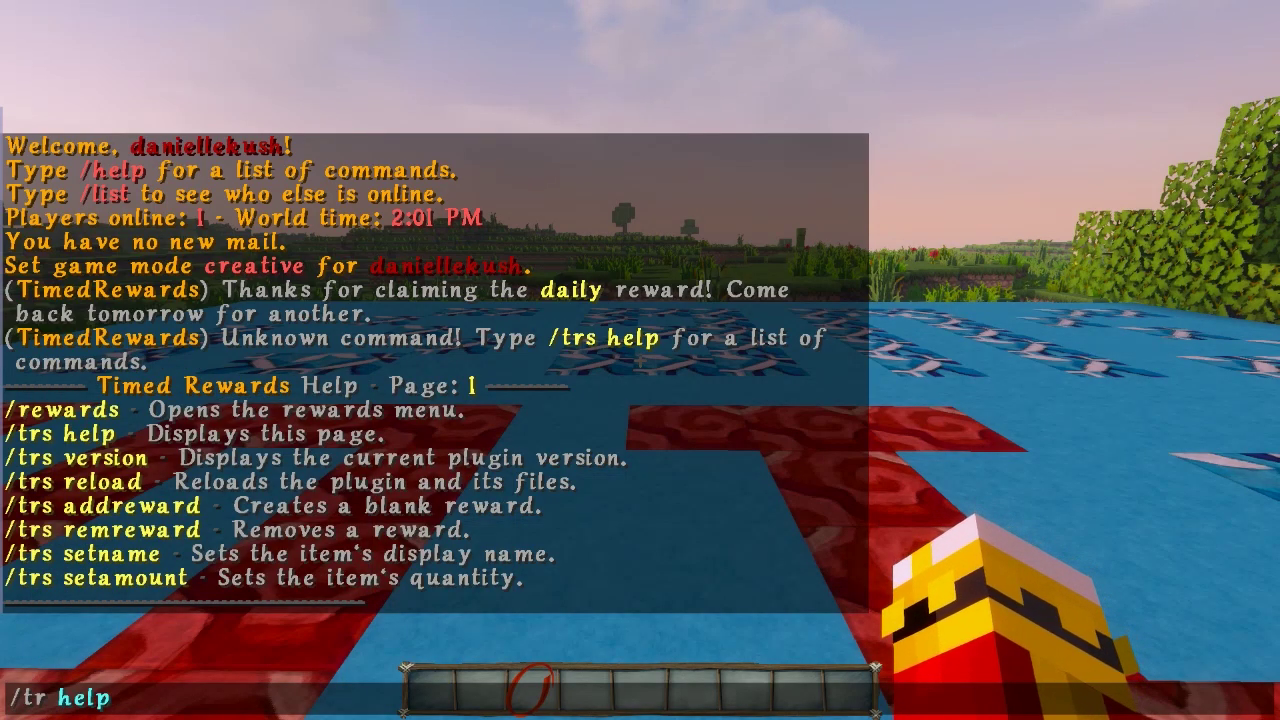
key("Return")
key("t")
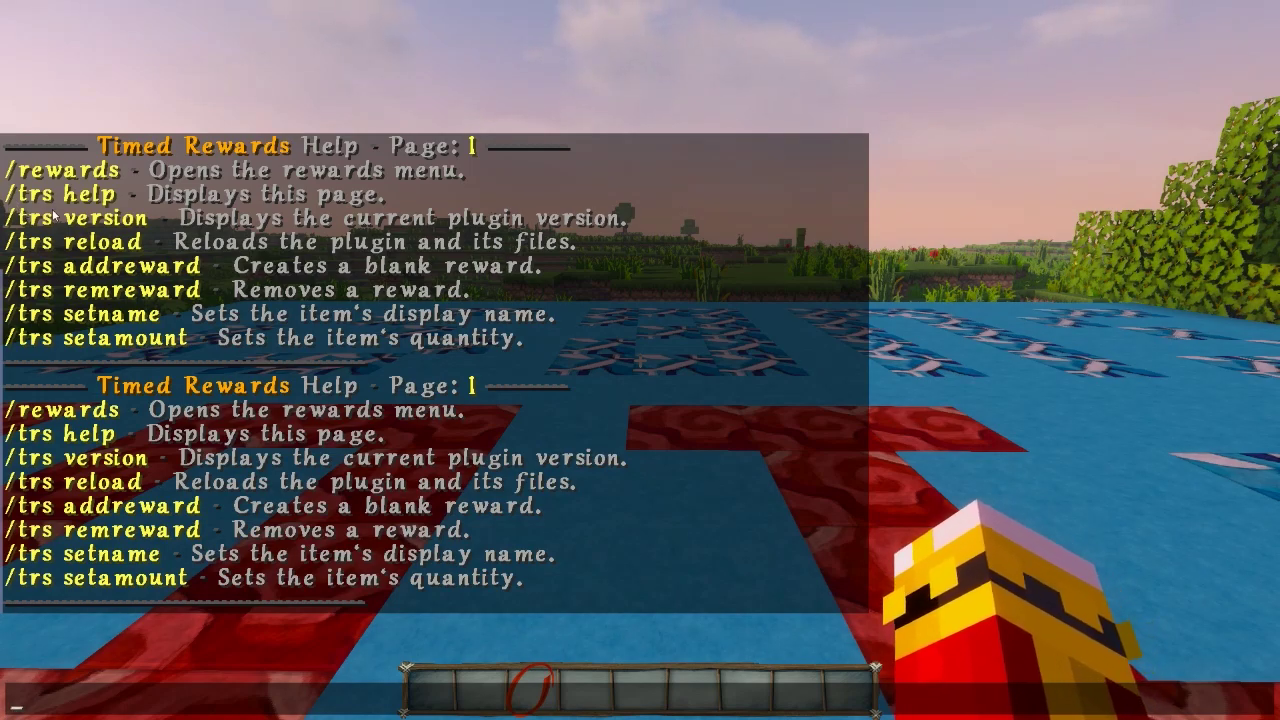
key("Escape")
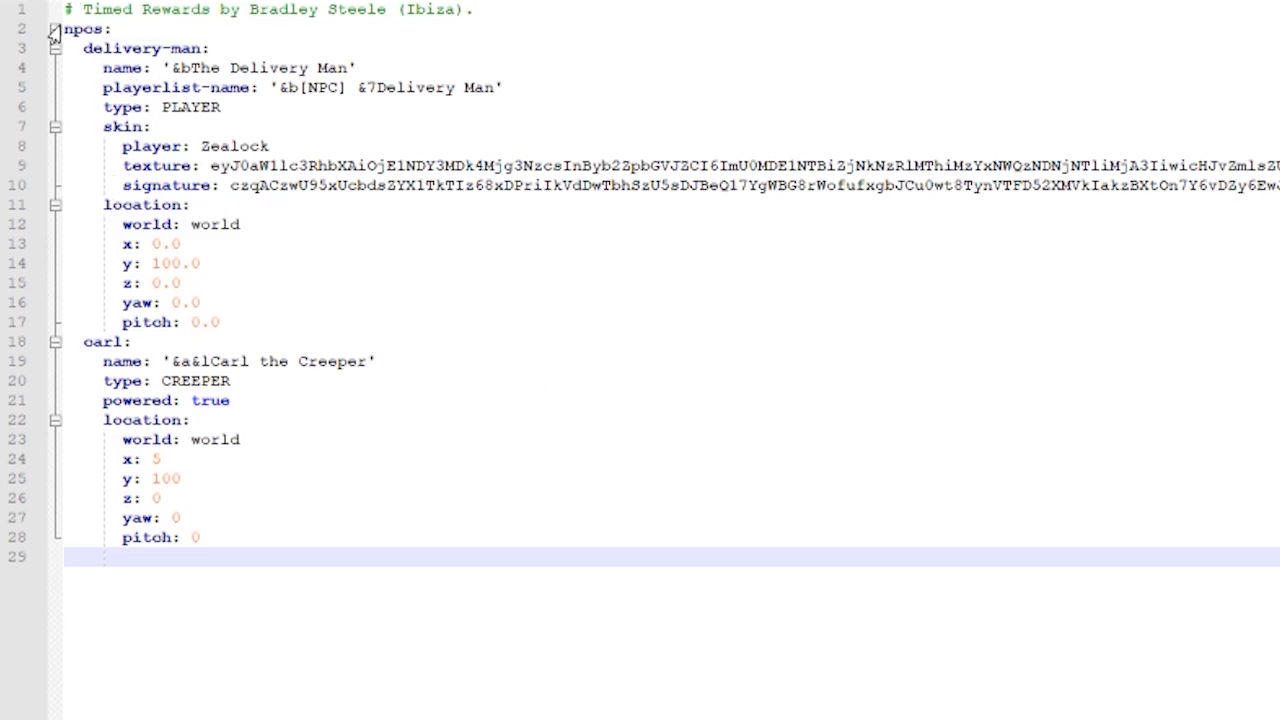
- Switch to the NPC configuration file in the text editor and examine the npcs section, including the delivery-man location coordinates
mouse_move(65, 28)
left_mouse_down()
mouse_move(243, 208)
mouse_move(277, 557)
left_mouse_up()
left_click(346, 500)
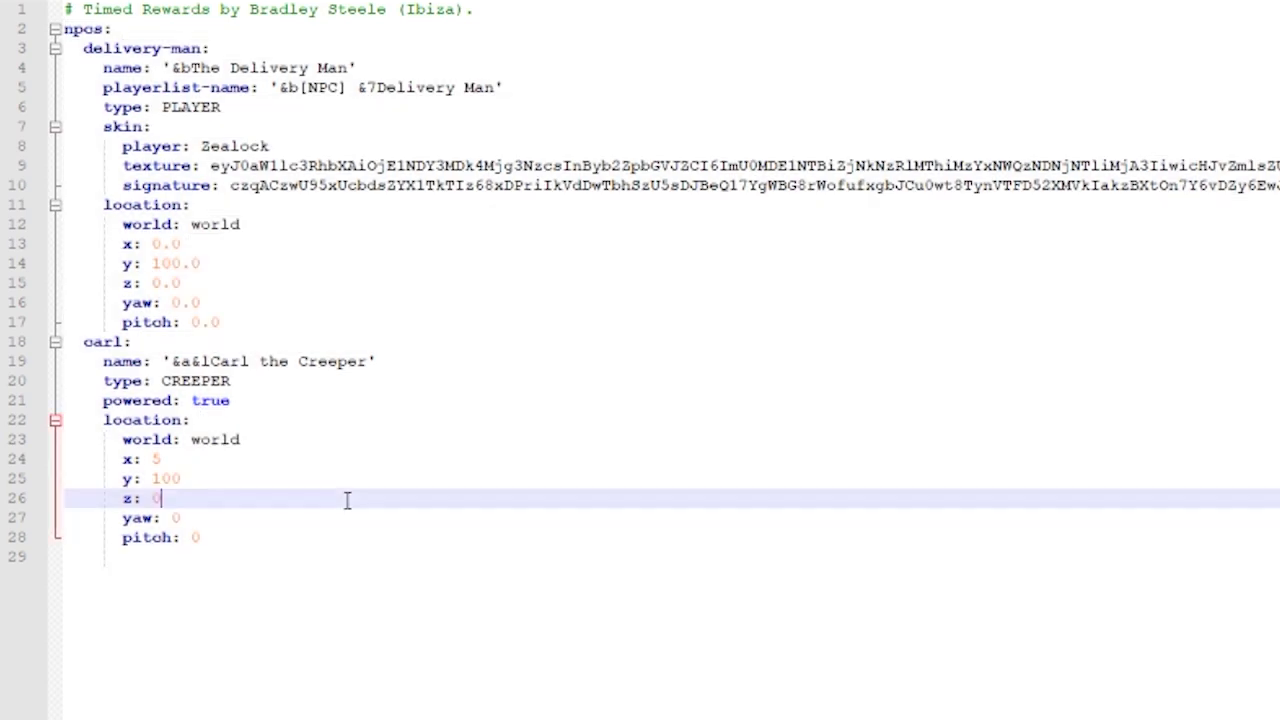
left_click(277, 564)
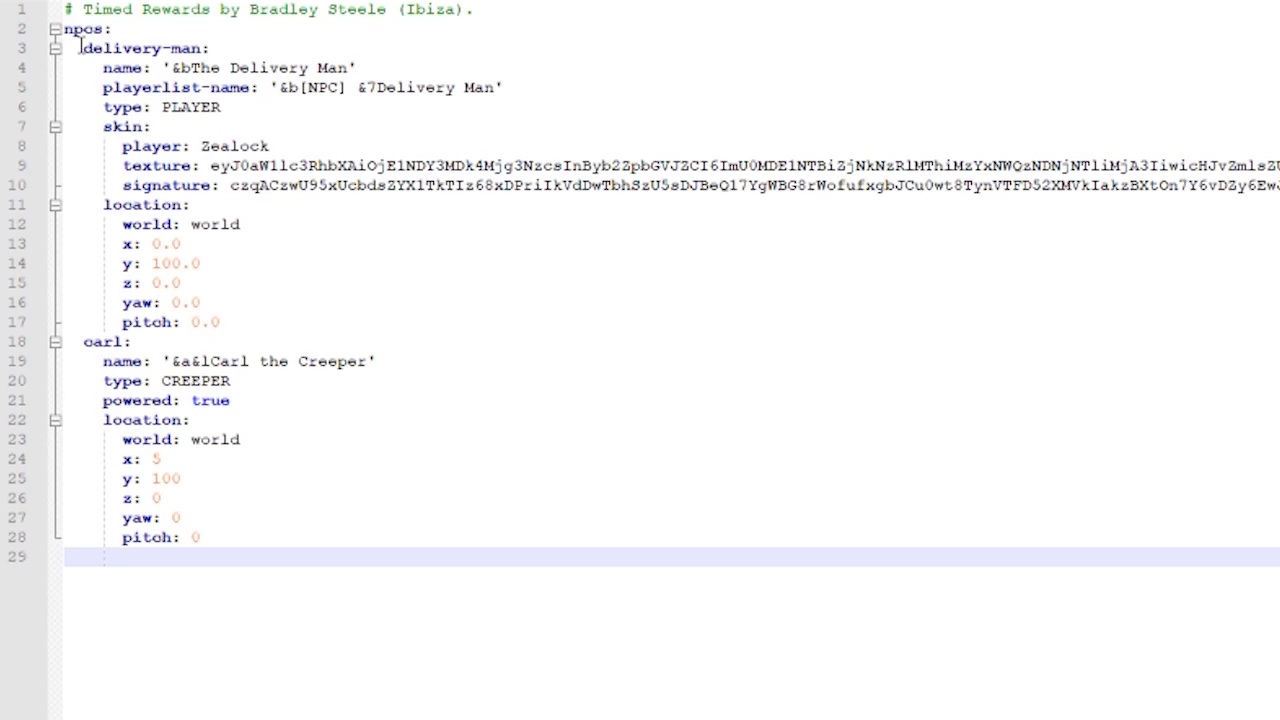
left_click(175, 283)
left_click(130, 245)
left_click(130, 283)
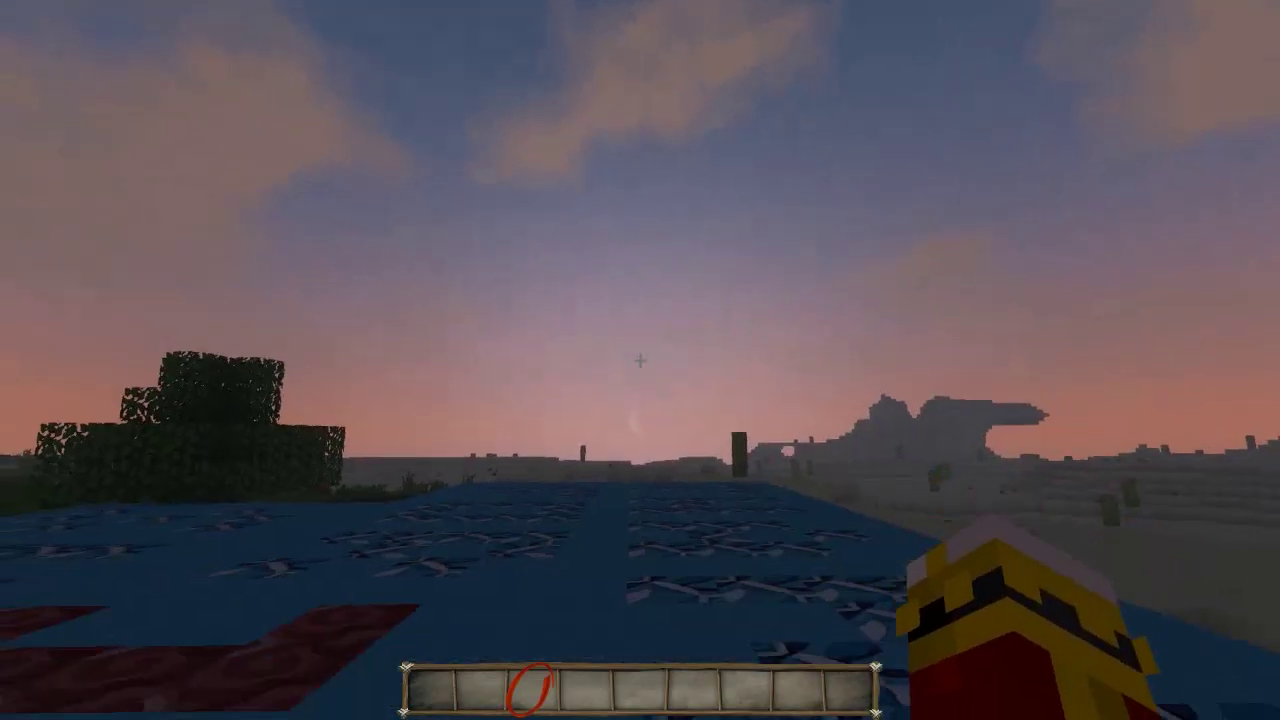
- Check the in-game coordinates and set the NPC locations to x -79, y 73, z 97 for delivery-man and x -80, y 73, z 97 for carl
key("F5")
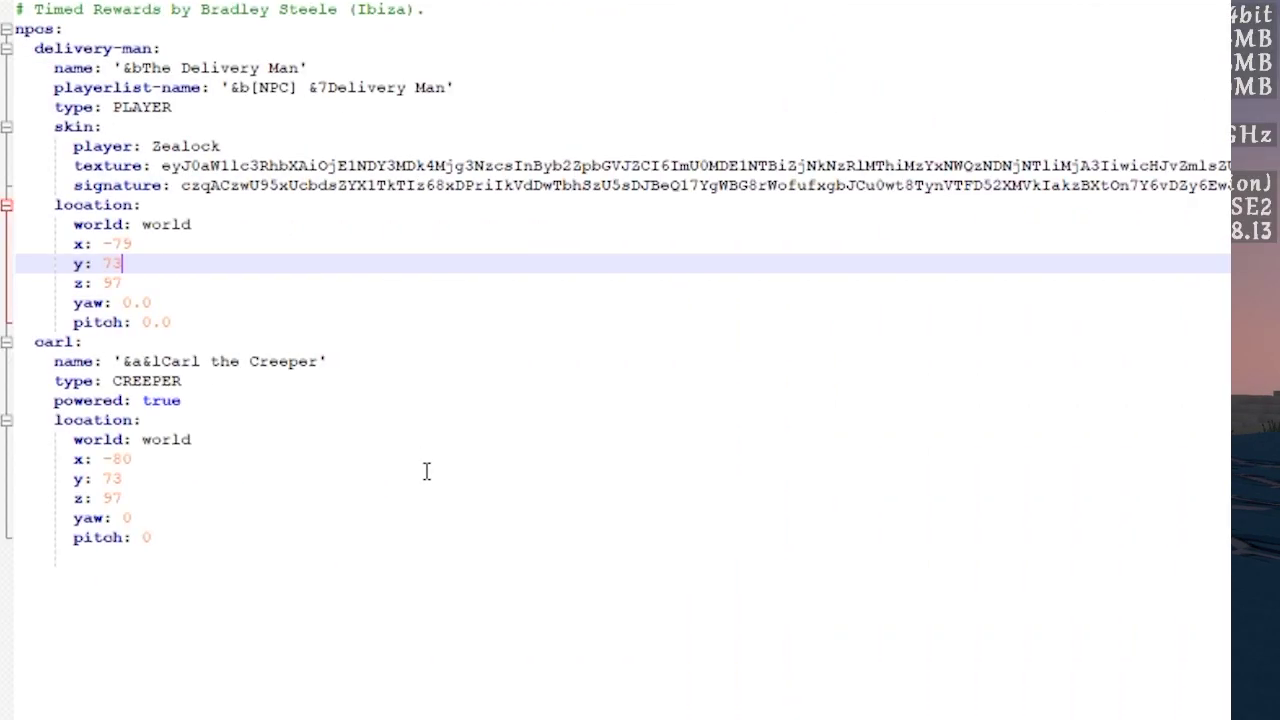
left_click_drag(148, 243, 181, 284)
left_click(301, 572)
left_click_drag(179, 497, 167, 462)
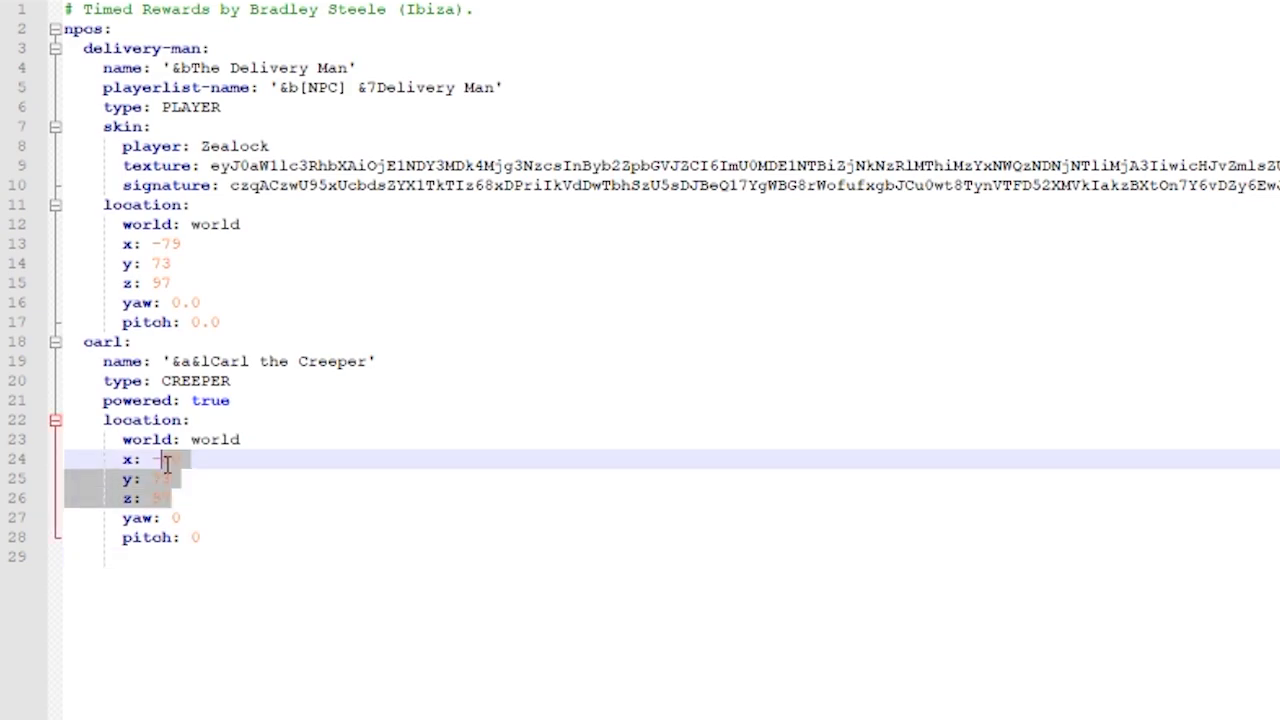
left_click(671, 557)
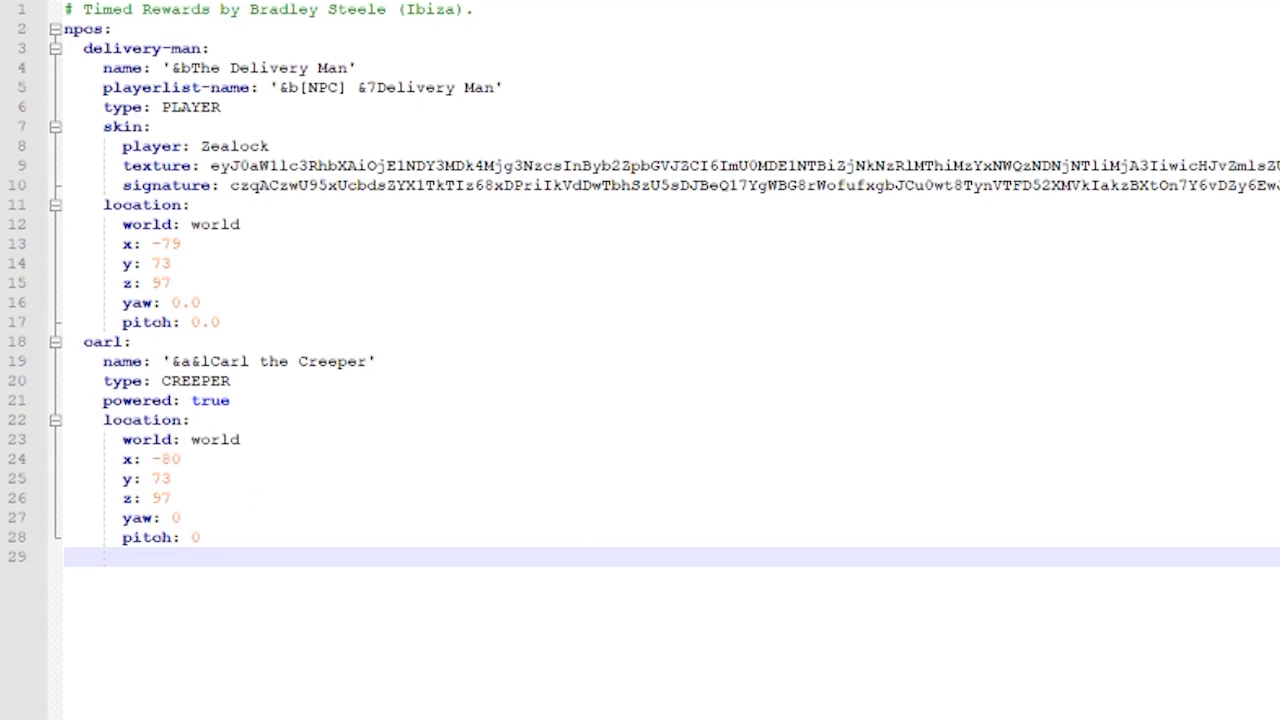
- Review the display name entries of the carl and delivery-man NPCs in the NPC configuration file
left_click(197, 360)
left_click(366, 341)
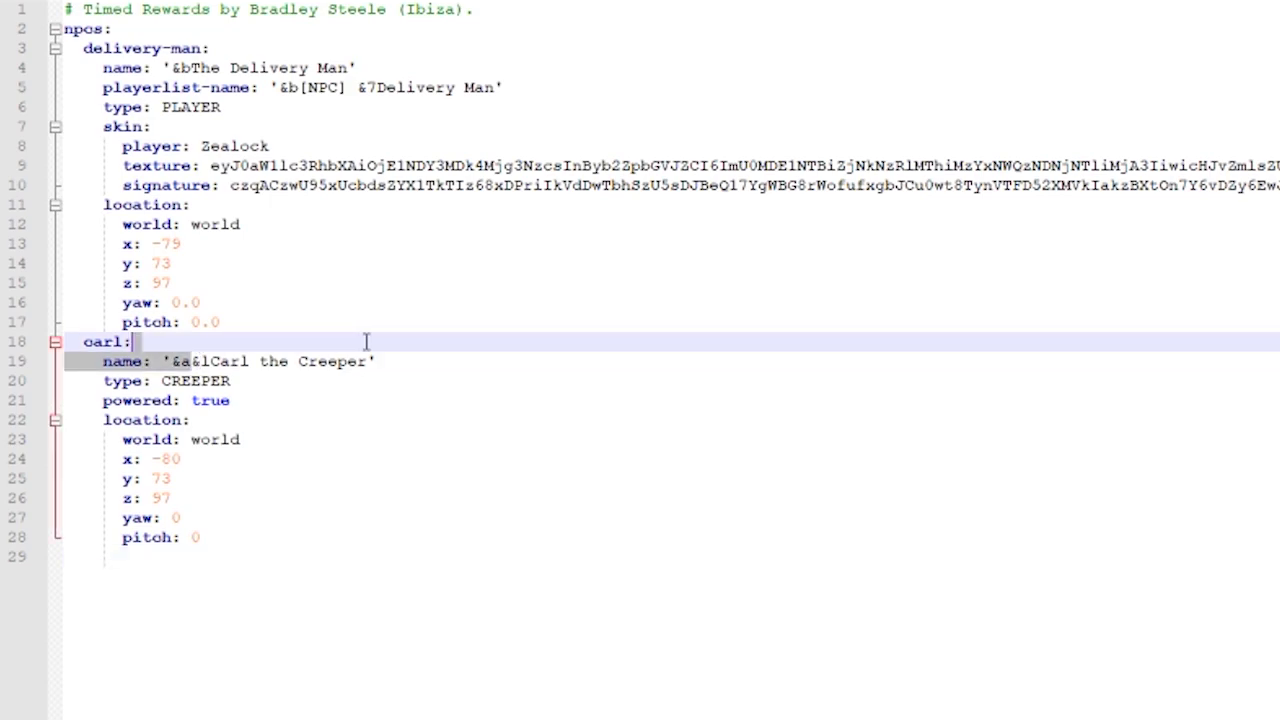
left_click(360, 282)
left_click(262, 70)
left_click(345, 52)
left_click(407, 442)
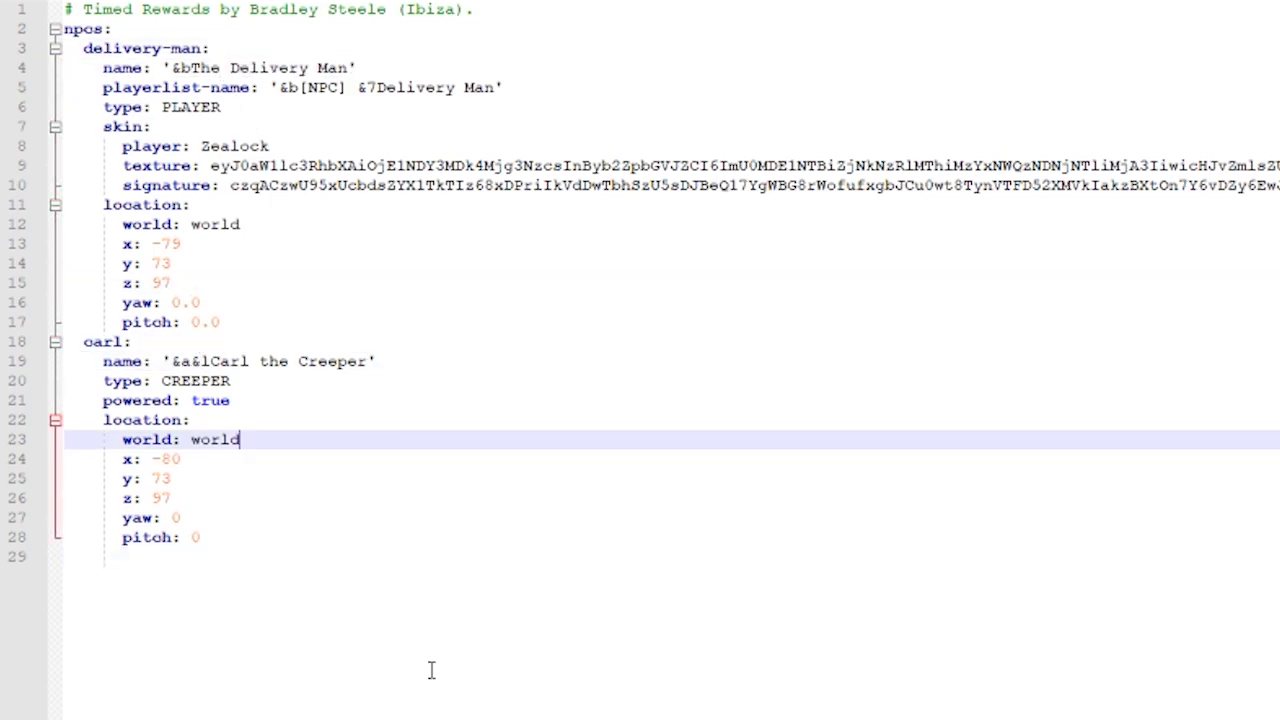
left_click(429, 673)
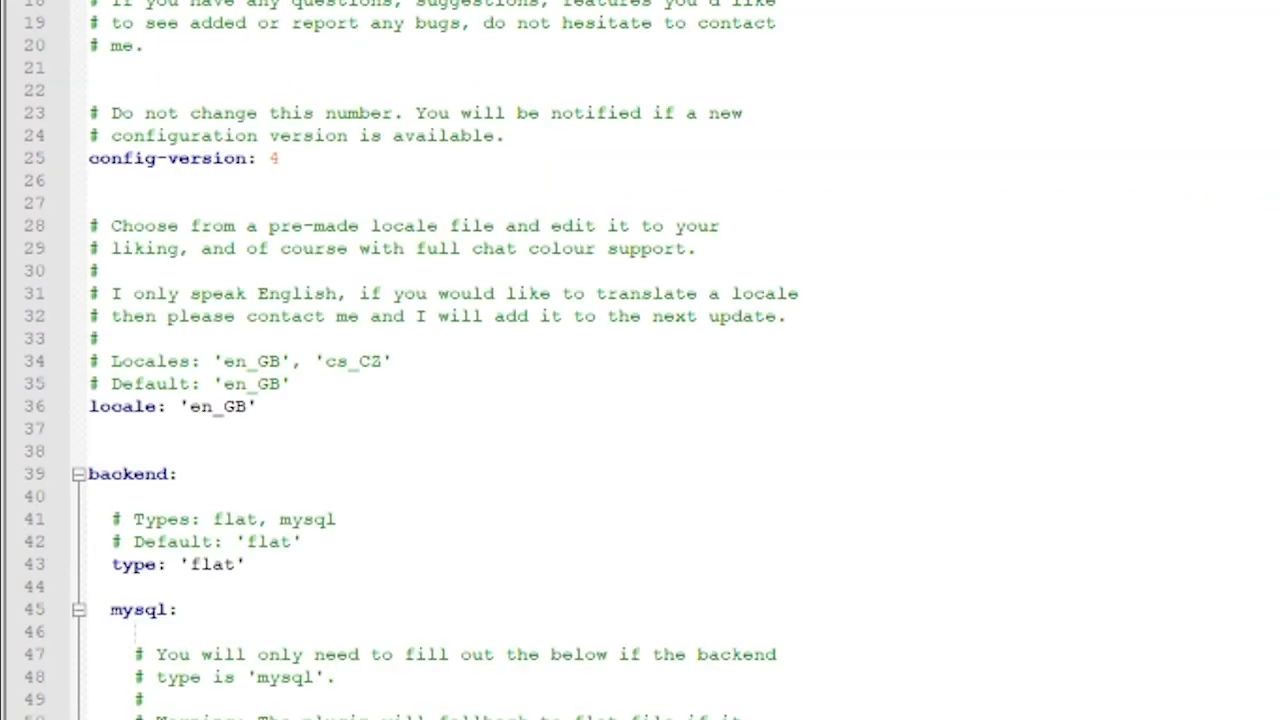
- Examine the open-rewards list in the main config file and compare its delivery-man and carl entries with the keys in the NPC file
scroll(640, 360, "down", 20)
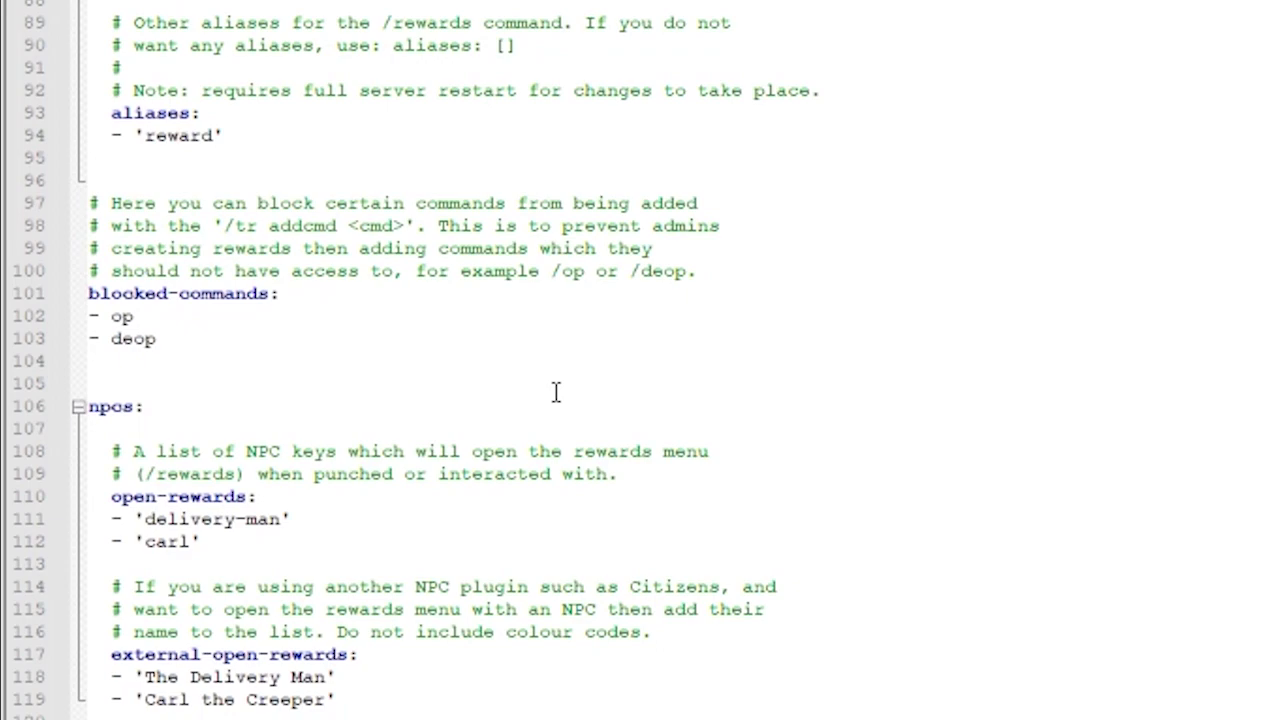
left_click_drag(145, 519, 211, 540)
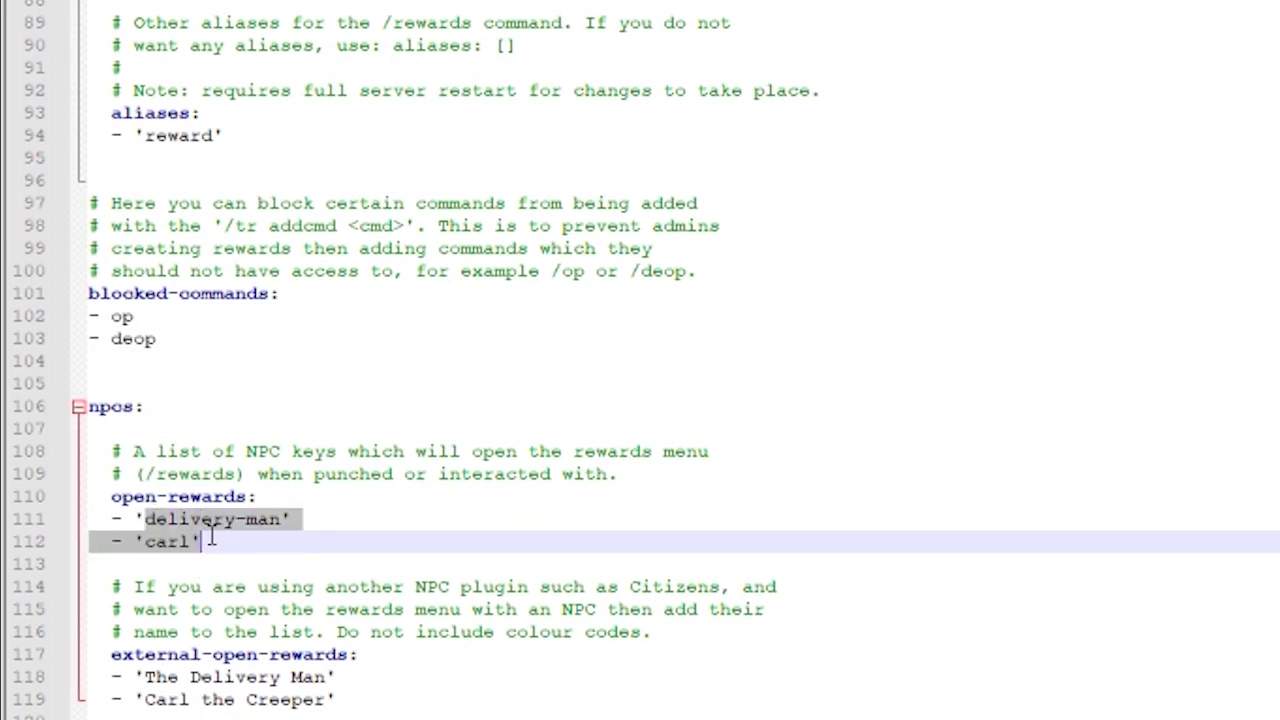
left_click(212, 540)
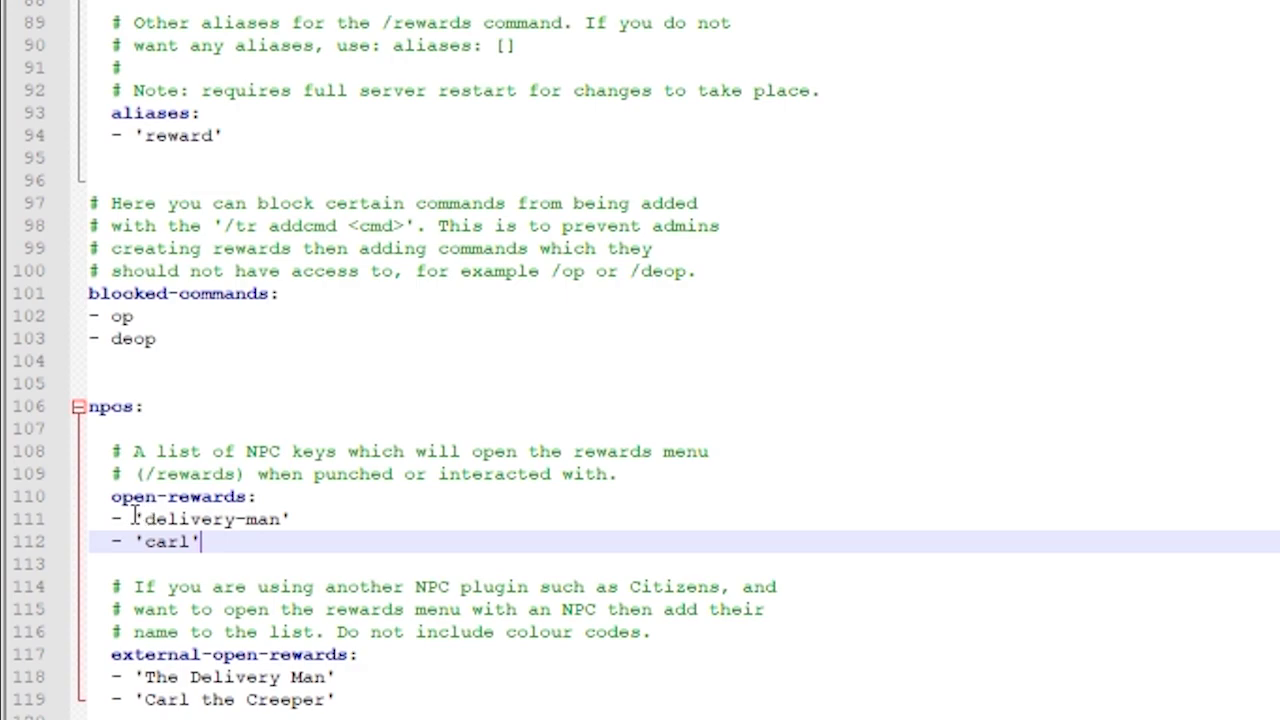
left_click_drag(138, 517, 203, 544)
left_click(218, 541)
double_click(148, 518)
left_click_drag(148, 518, 280, 518)
left_click(166, 563)
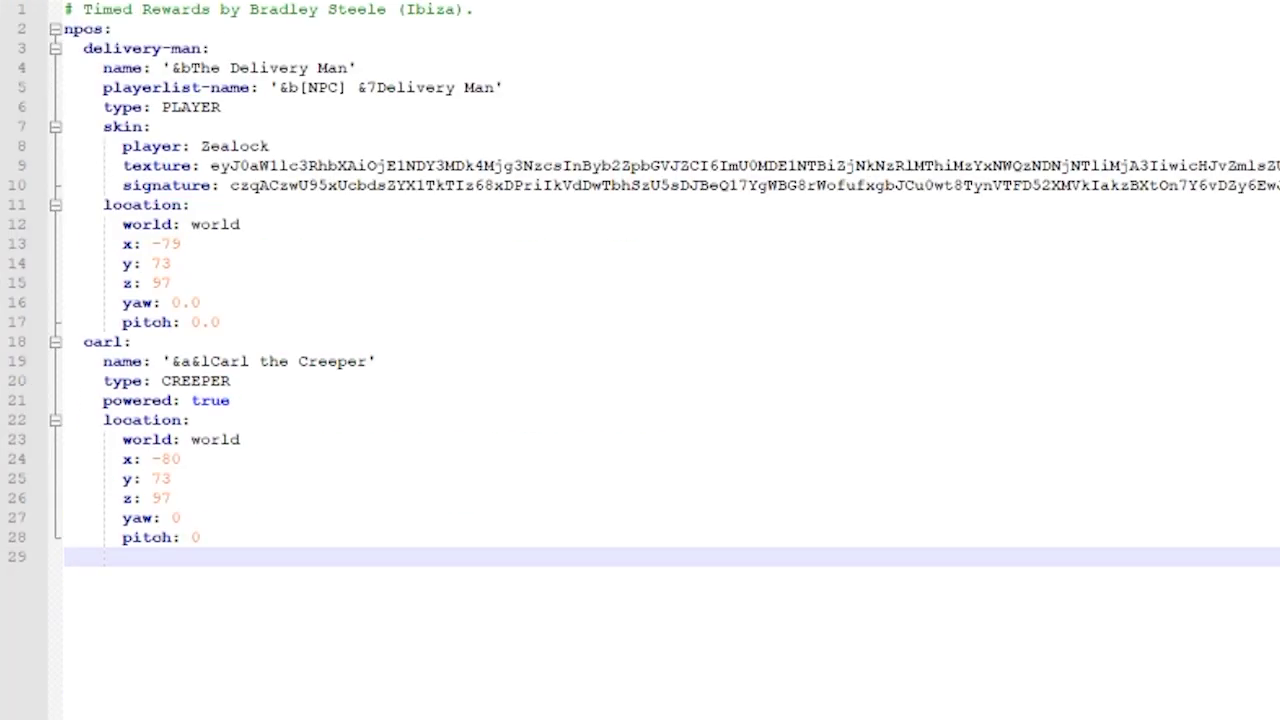
left_click_drag(85, 48, 203, 48)
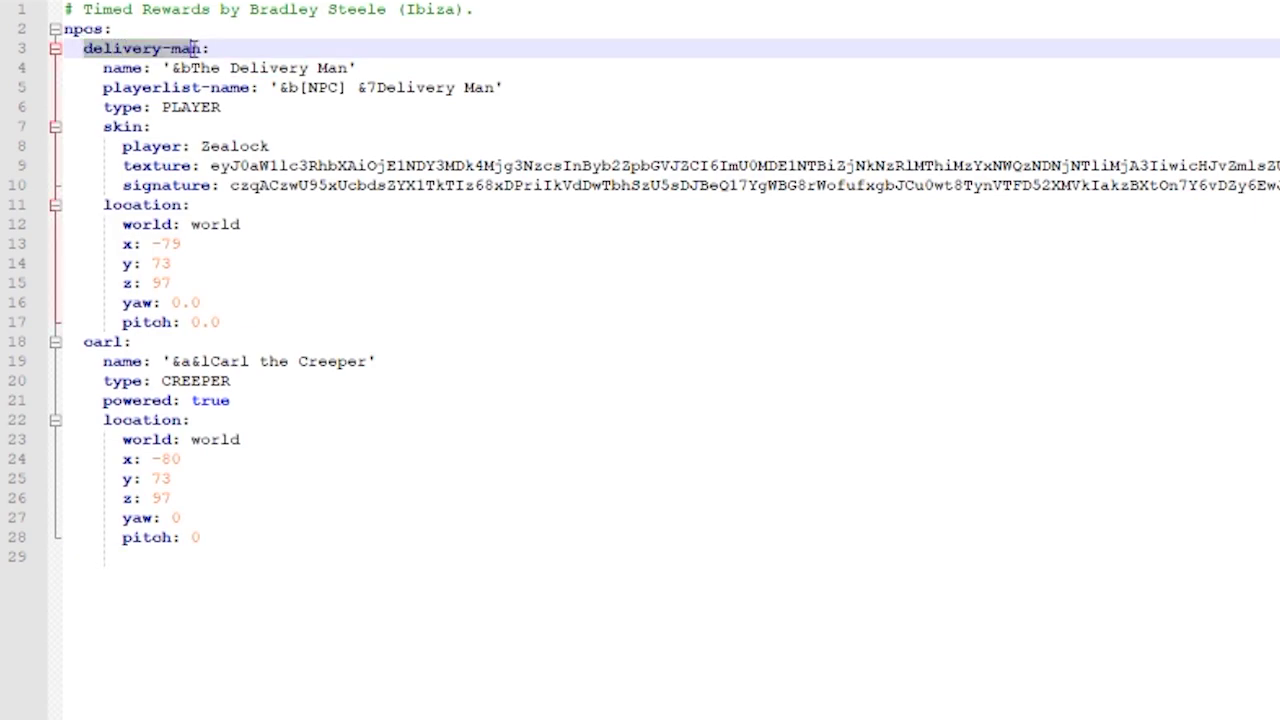
left_click_drag(84, 341, 128, 341)
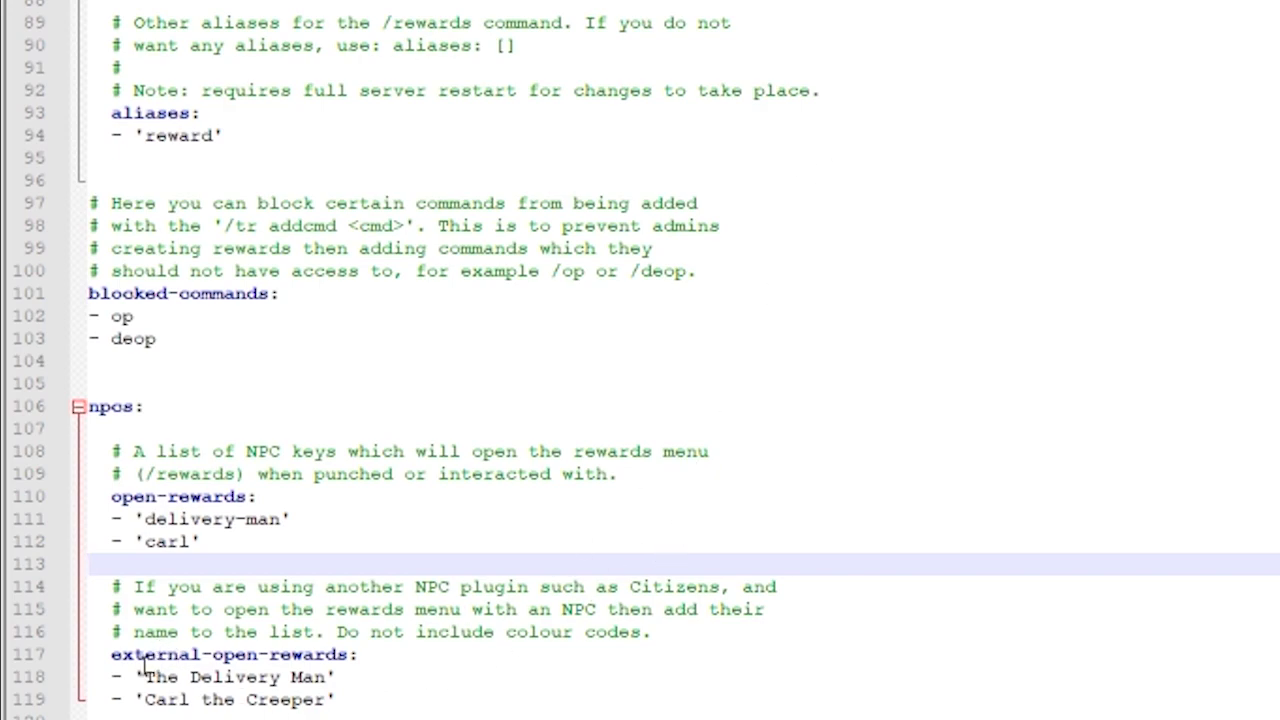
- Examine the 'The Delivery Man' entry under external-open-rewards, used for NPCs from other plugins such as Citizens
left_click_drag(143, 677, 331, 677)
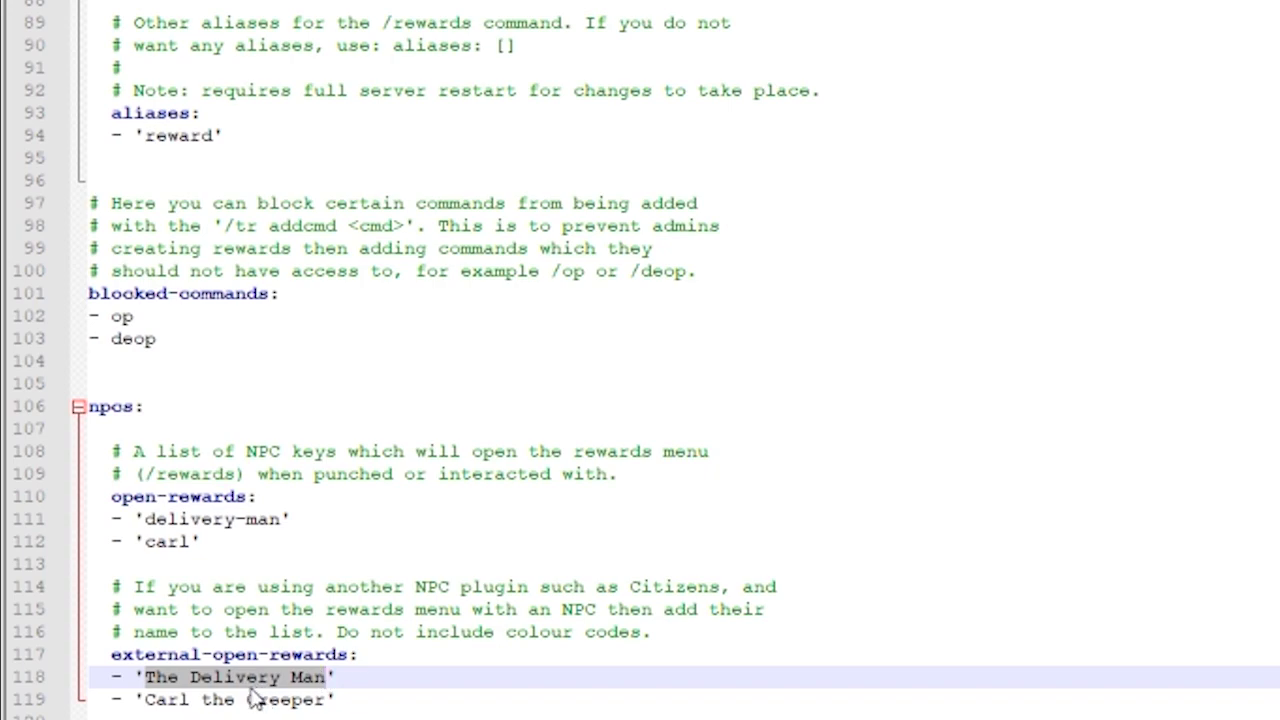
left_click(283, 686)
left_click_drag(145, 678, 329, 680)
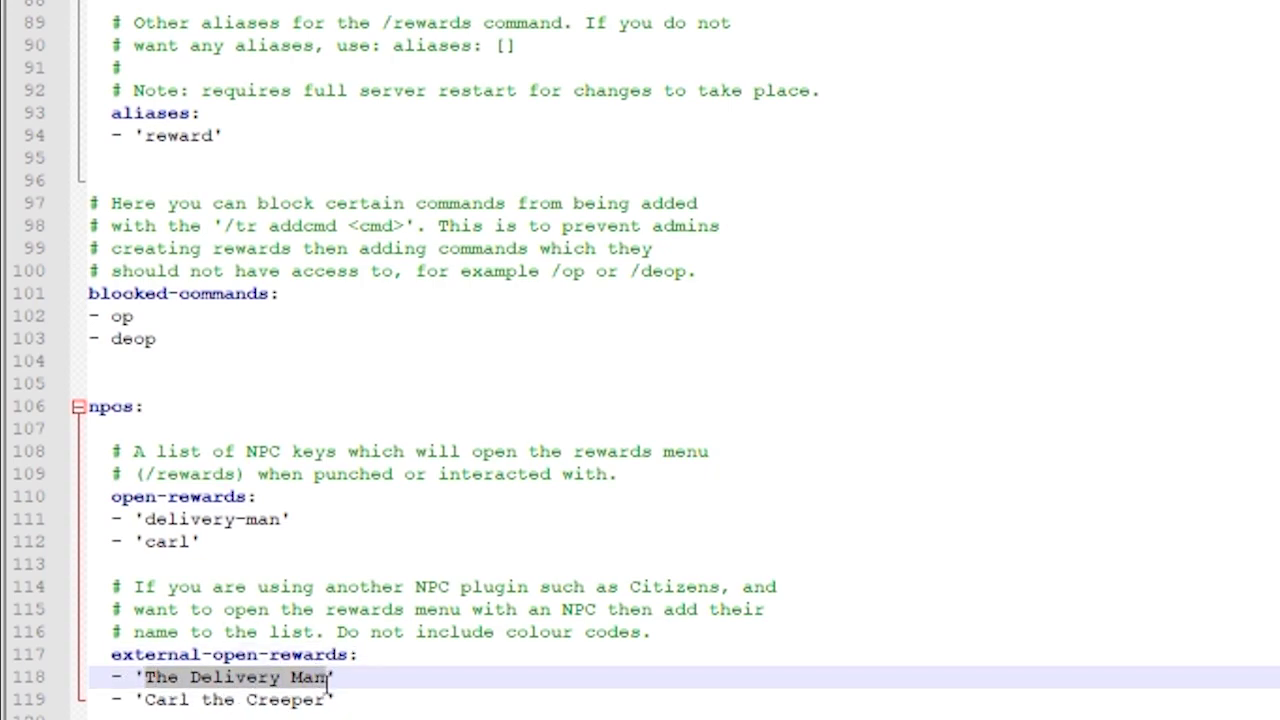
- Examine the 'reward' entry in the aliases list for the /rewards command in the main config file
left_click(673, 688)
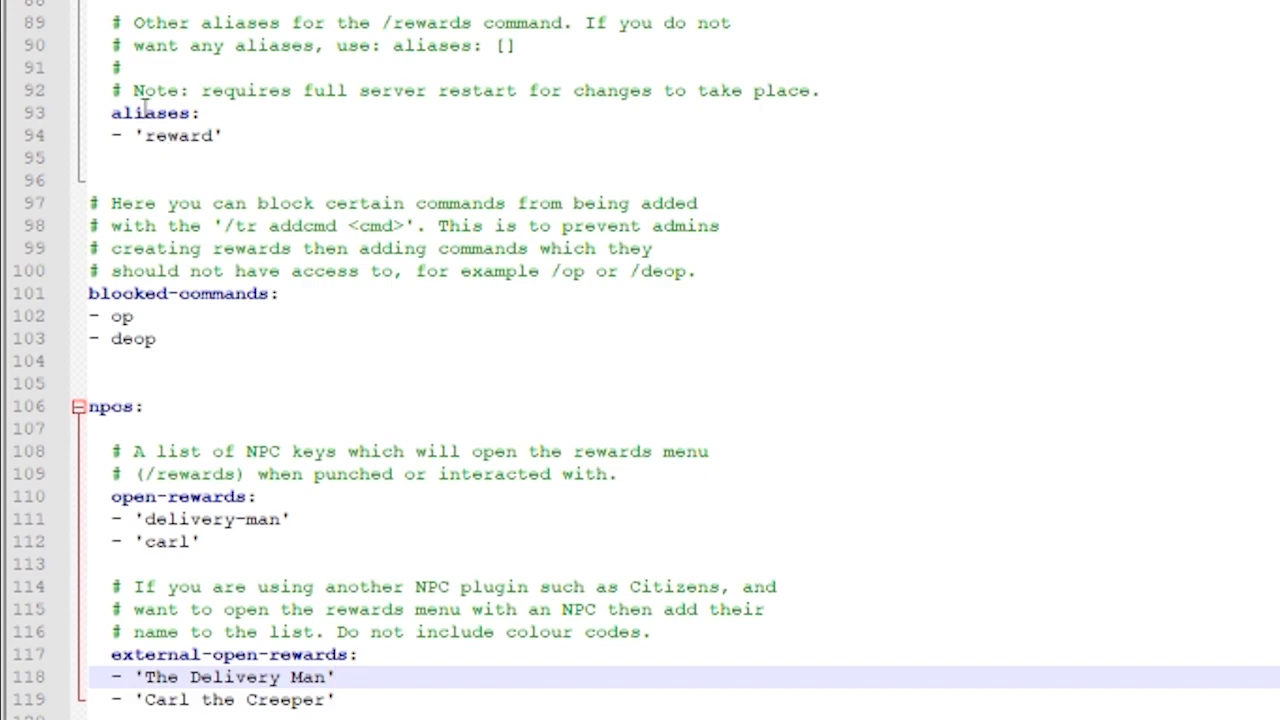
left_click_drag(145, 135, 213, 135)
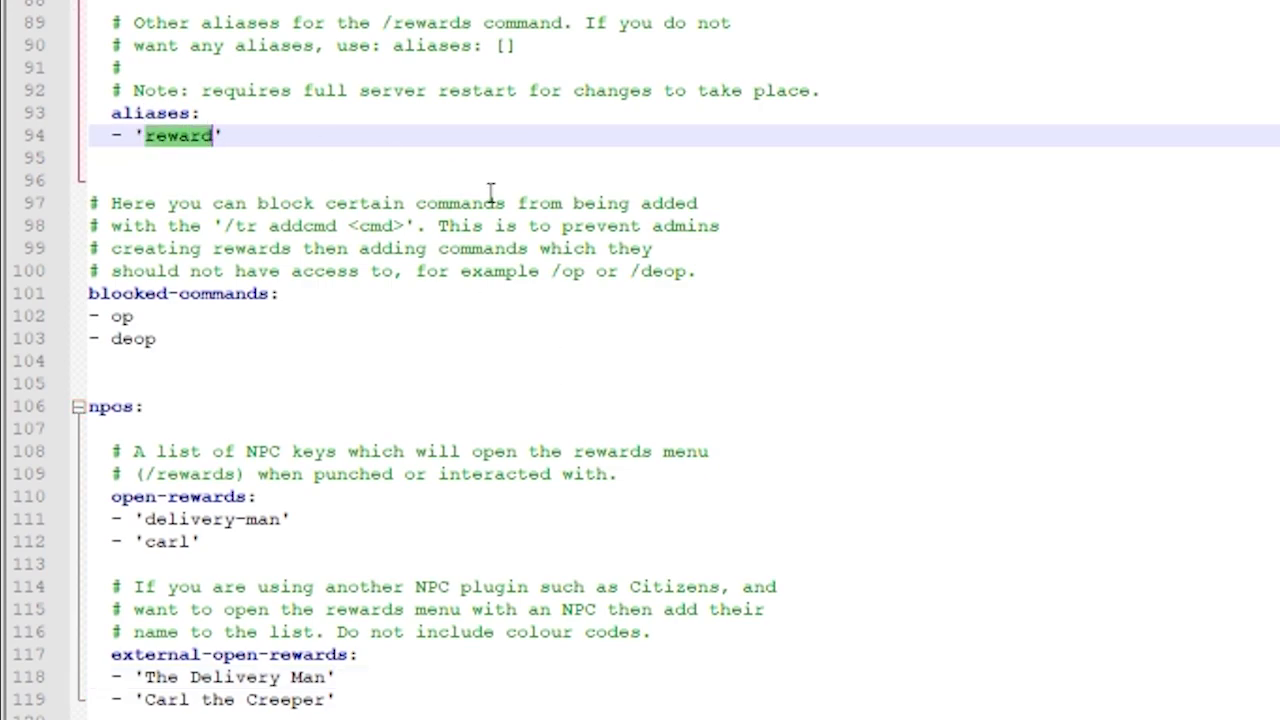
left_click(240, 135)
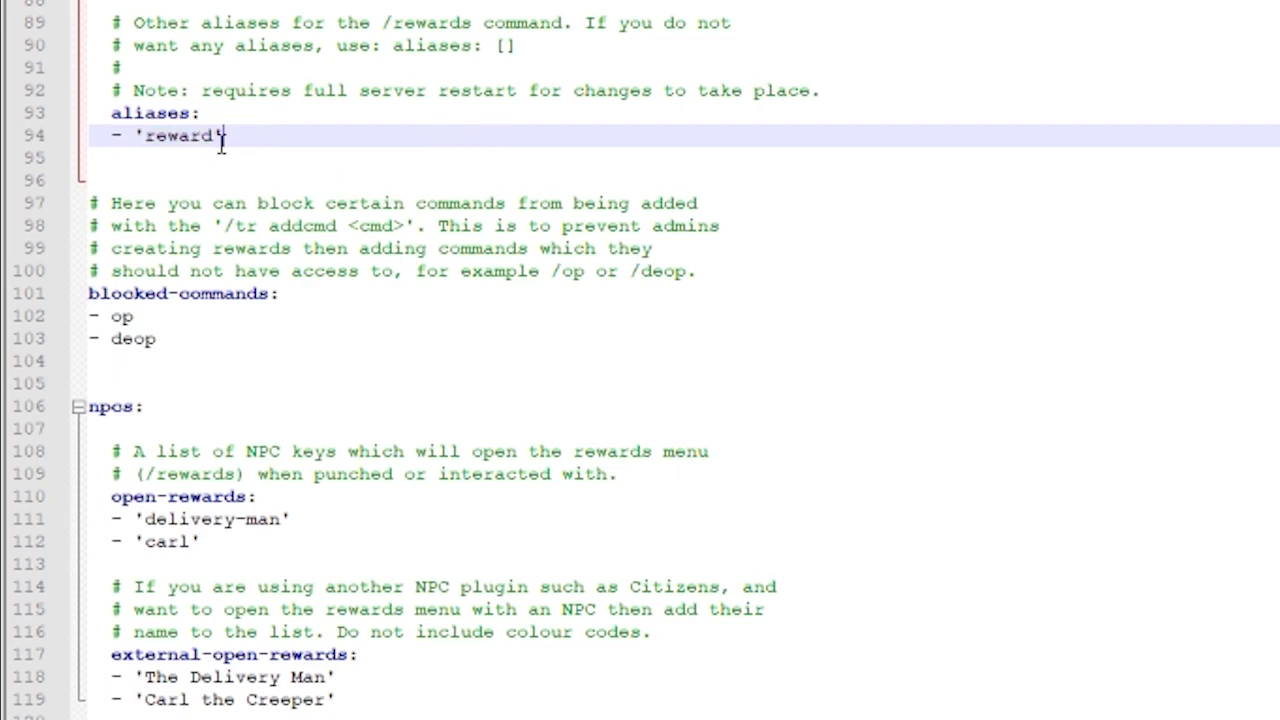
left_click_drag(213, 135, 162, 137)
left_click(648, 370)
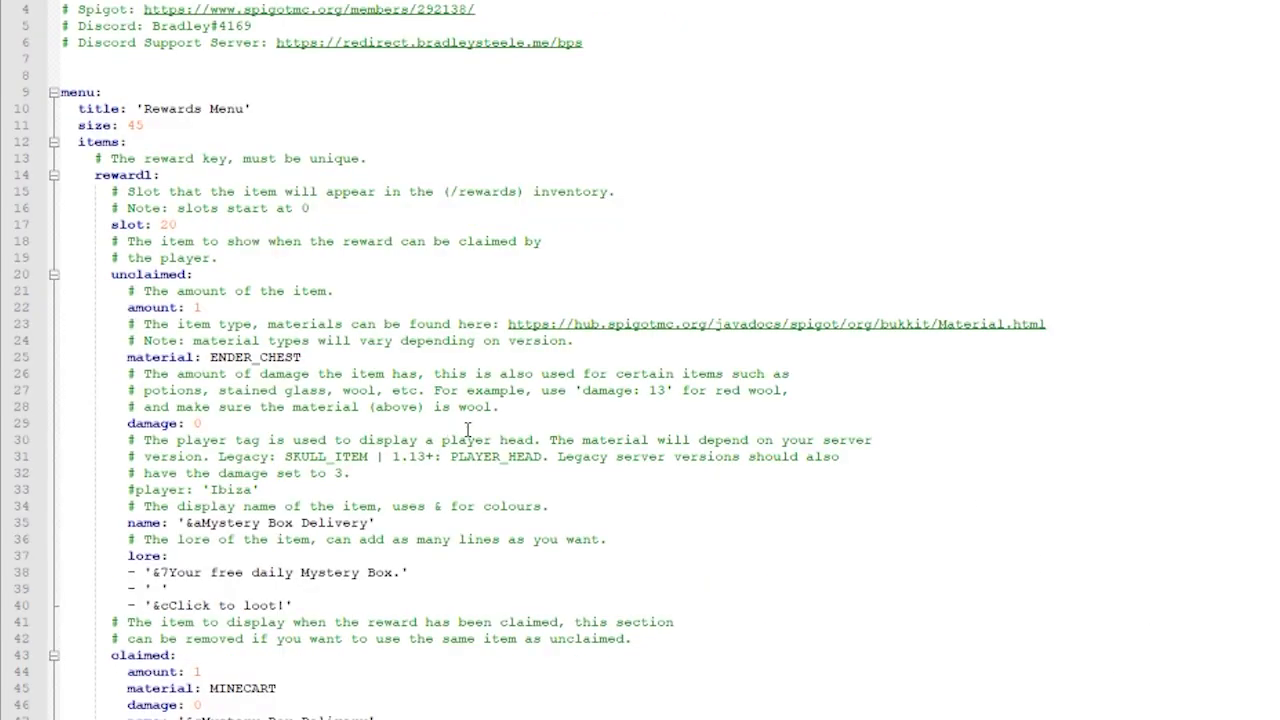
- Examine the menu settings and the documented reward1 item options in the rewards menu file
left_click(615, 343)
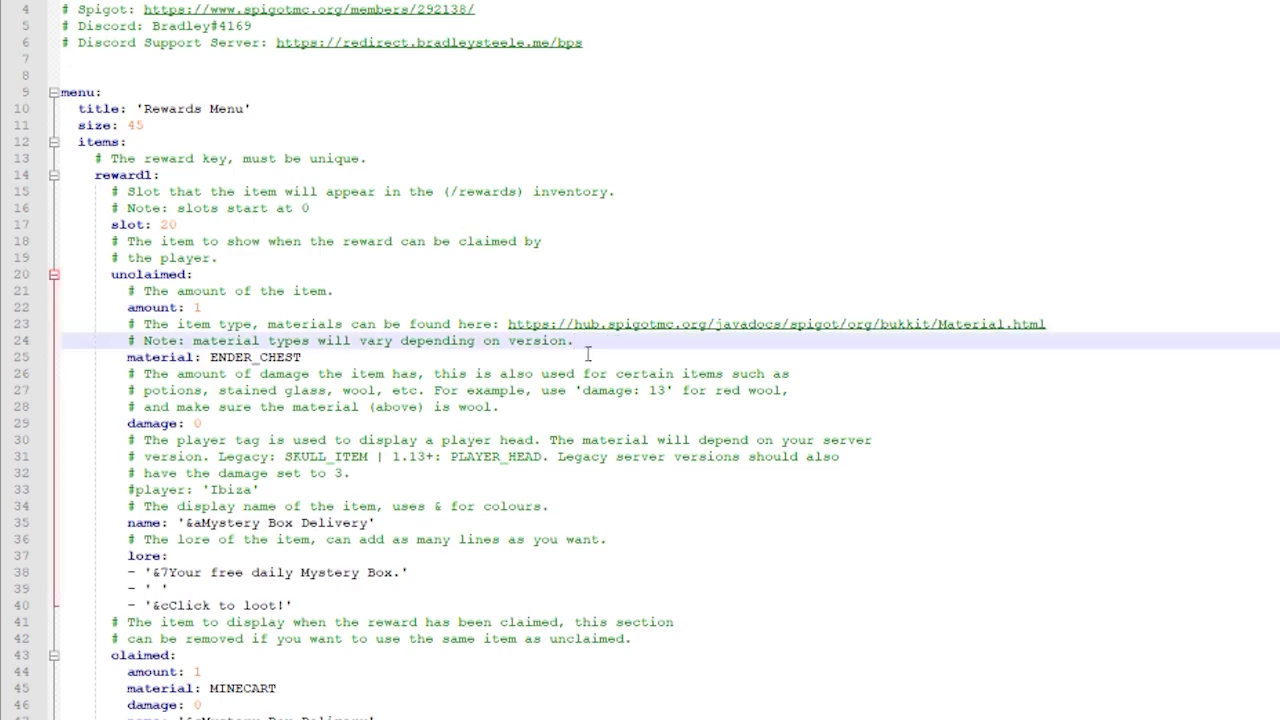
left_click(699, 390)
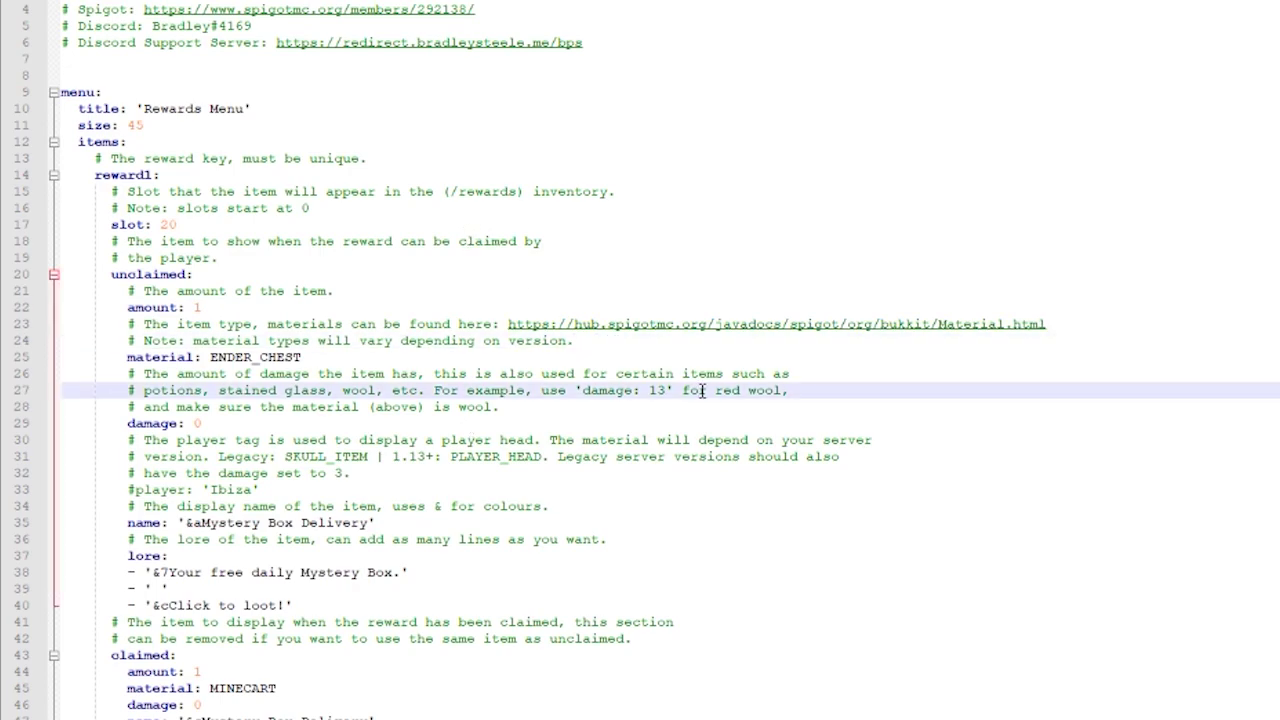
left_click(146, 79)
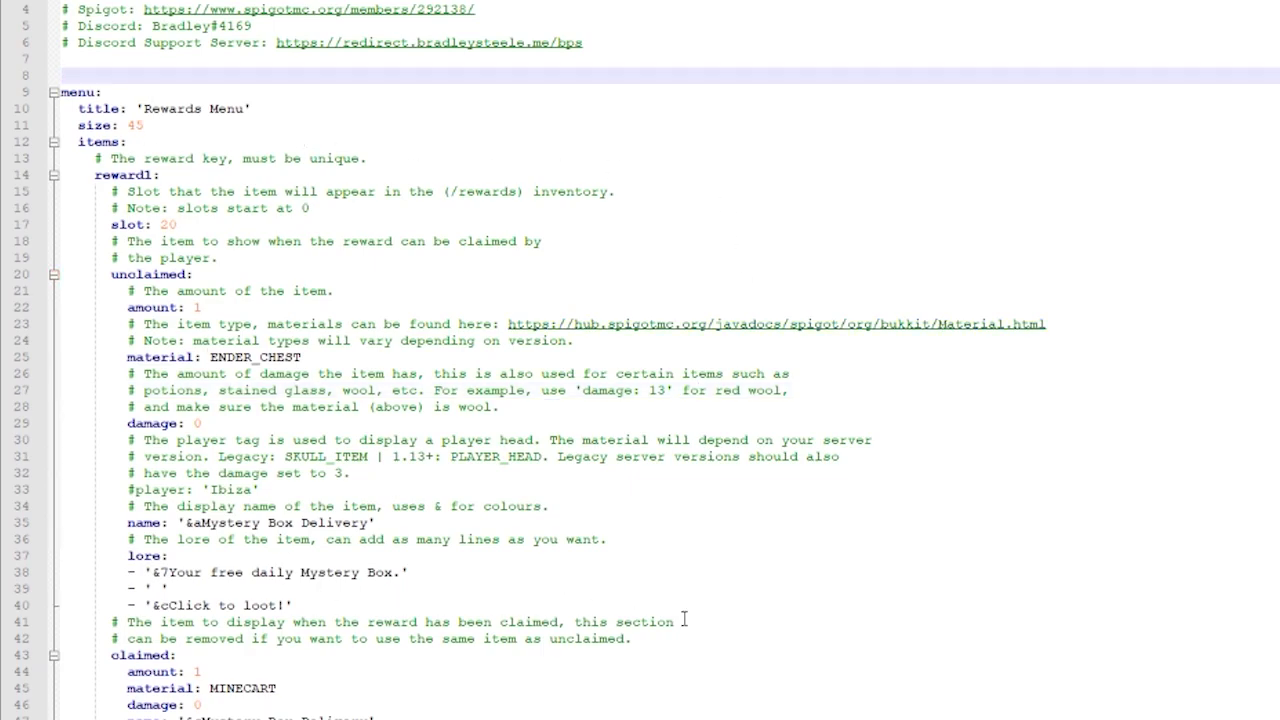
- Delete all reward entries from reward2 to the end of the file, keeping only reward1
scroll(560, 575, "down", 13)
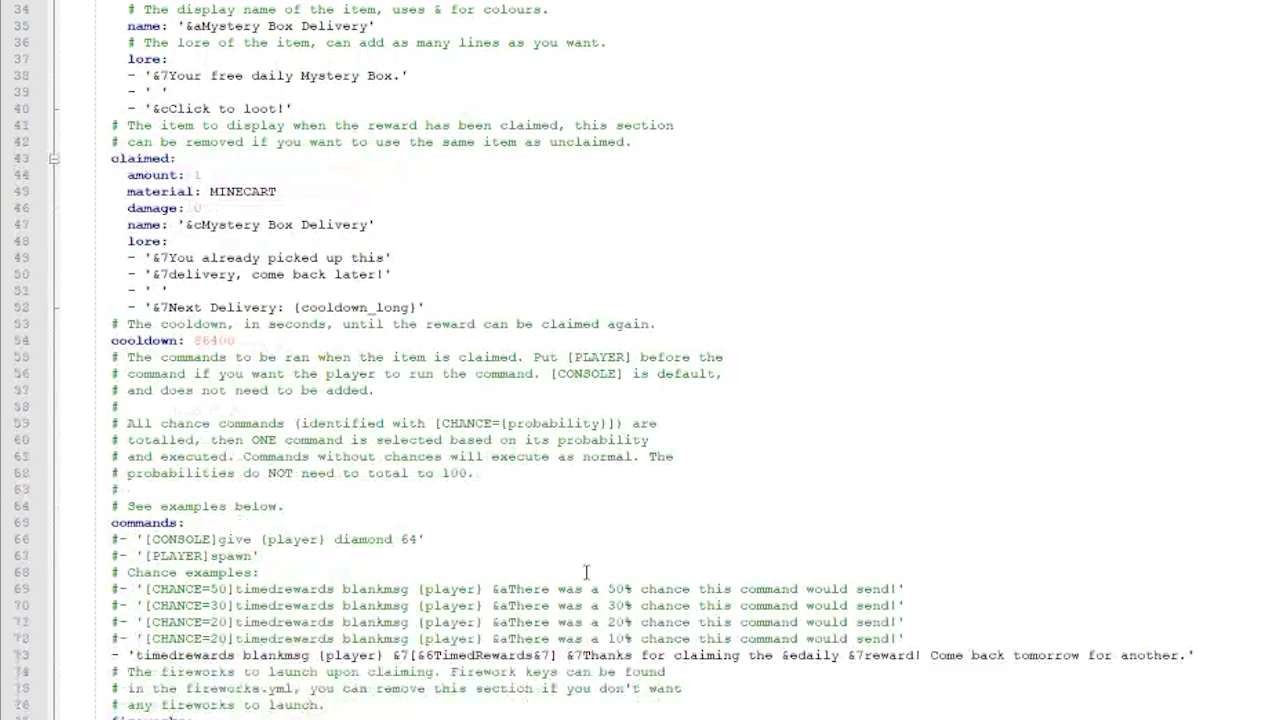
scroll(588, 200, "down", 13)
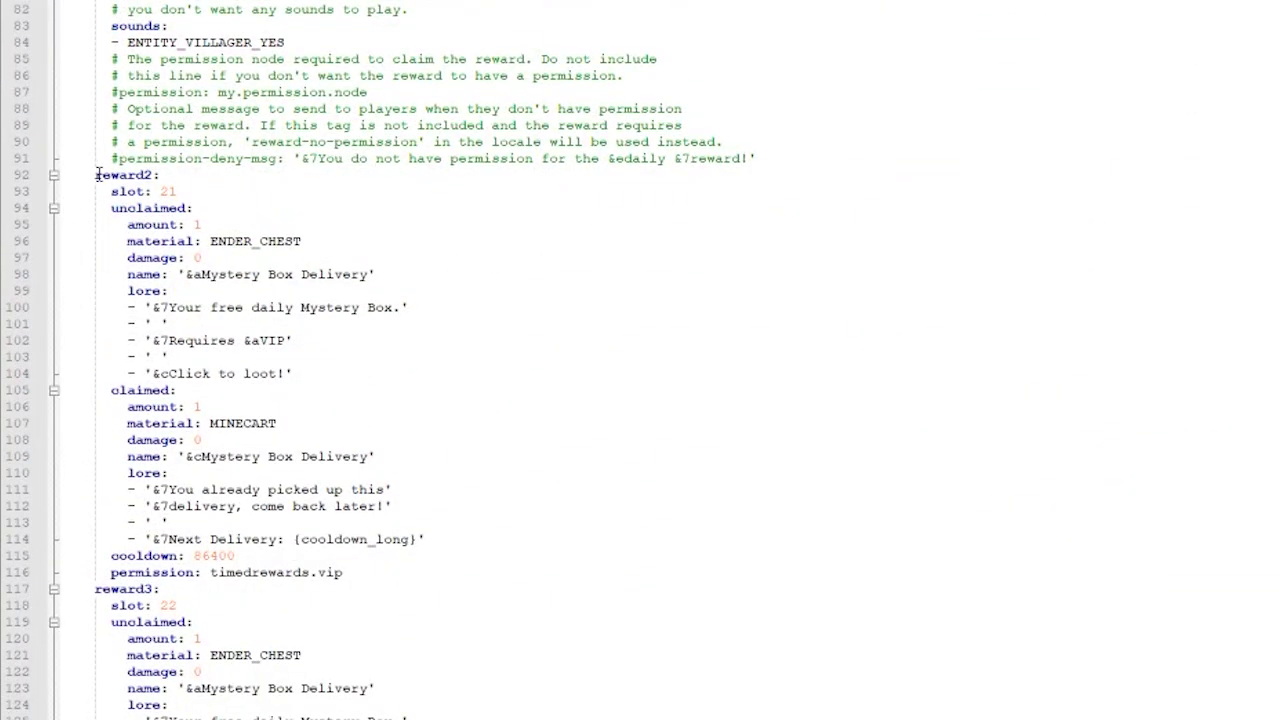
left_click_drag(95, 175, 370, 712)
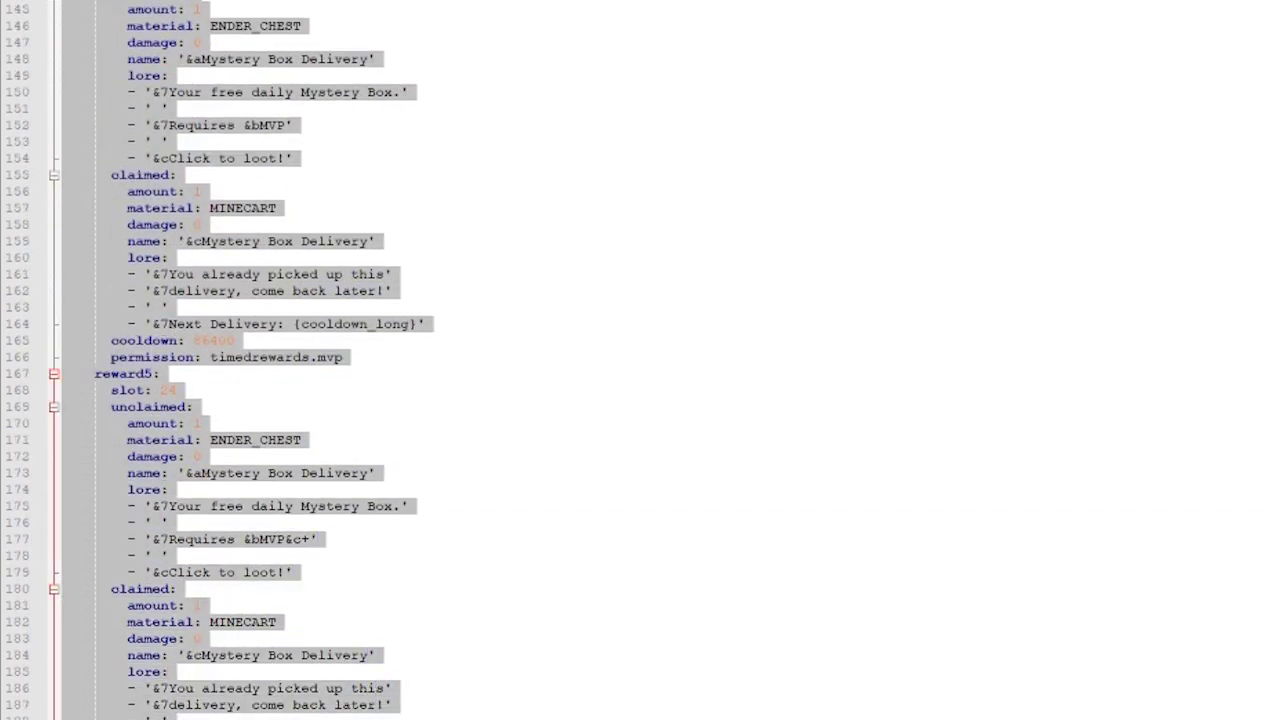
- Review the reward1 section, from its unique key and item settings to its cooldown and commands
scroll(640, 360, "up", 20)
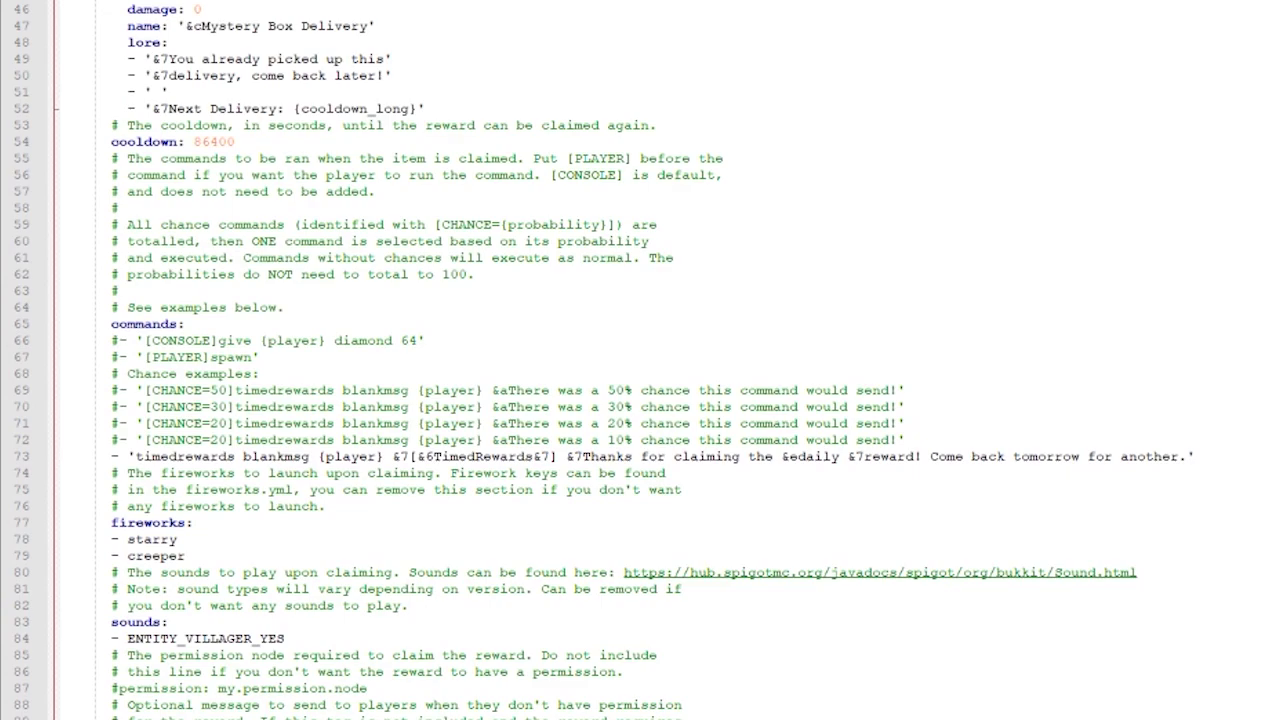
scroll(640, 360, "up", 1)
scroll(535, 578, "up", 14)
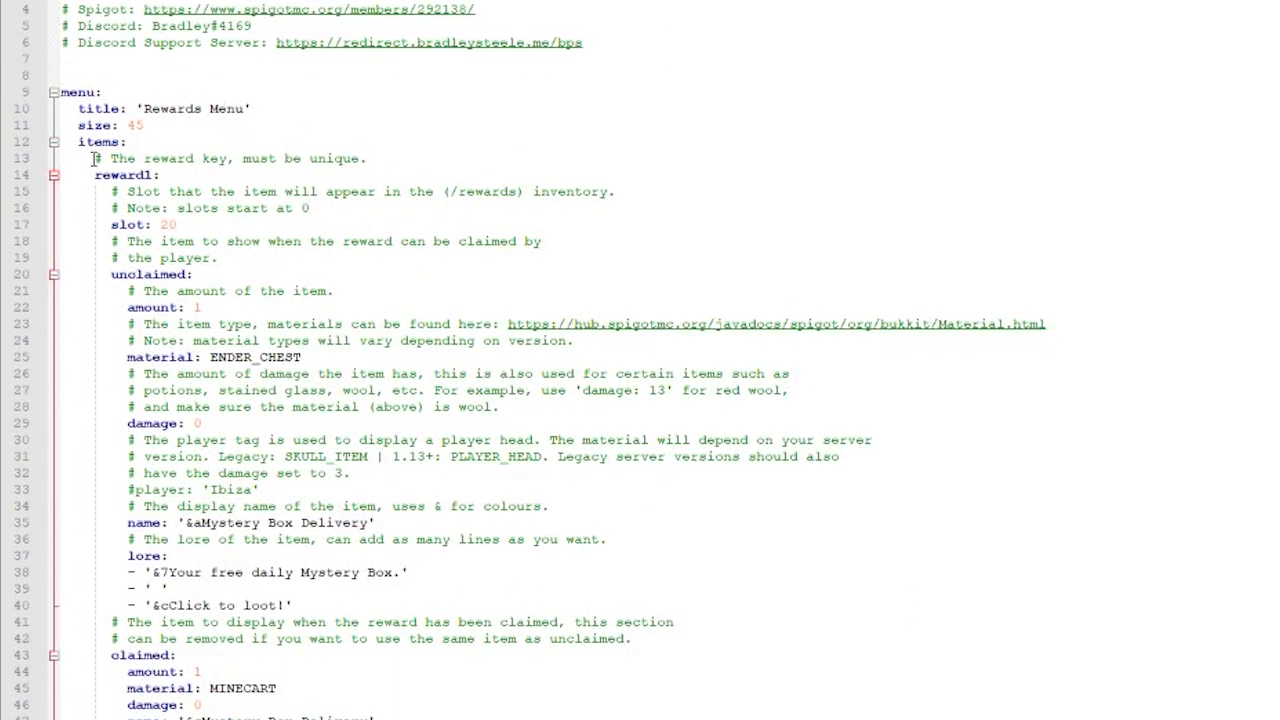
left_click_drag(96, 158, 376, 172)
left_click(424, 255)
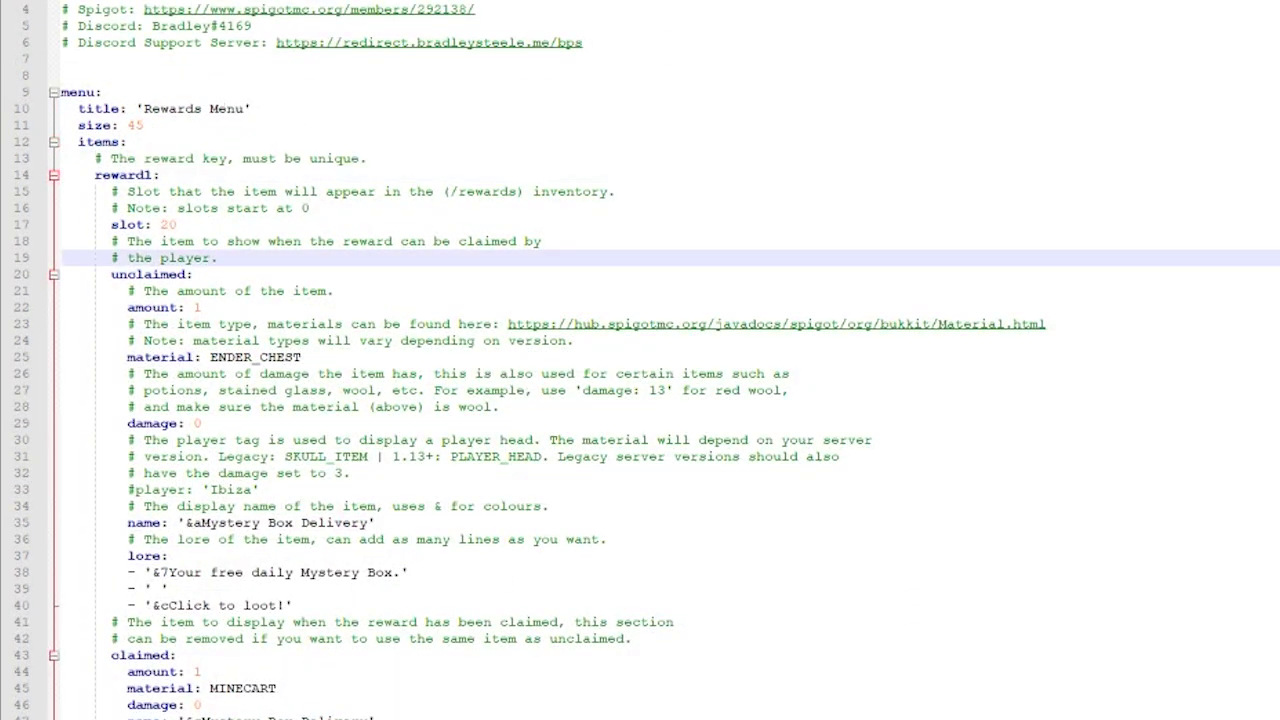
scroll(1044, 417, "down", 14)
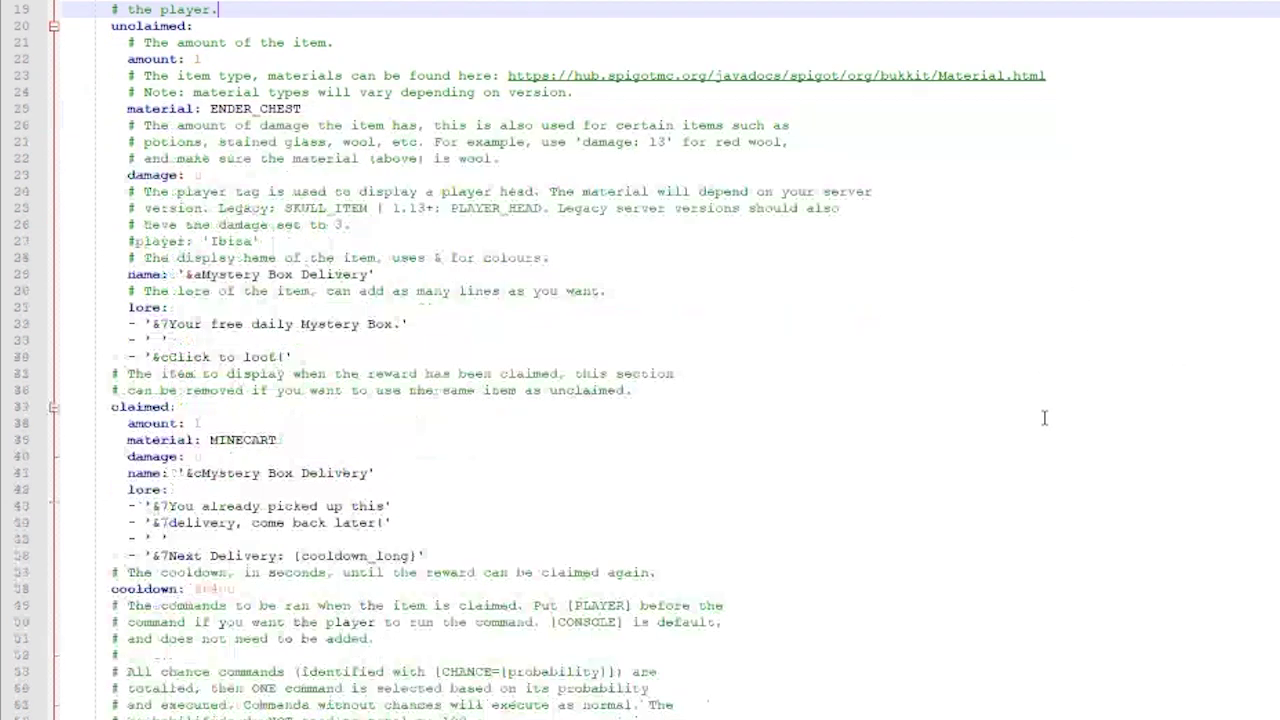
scroll(1044, 417, "up", 14)
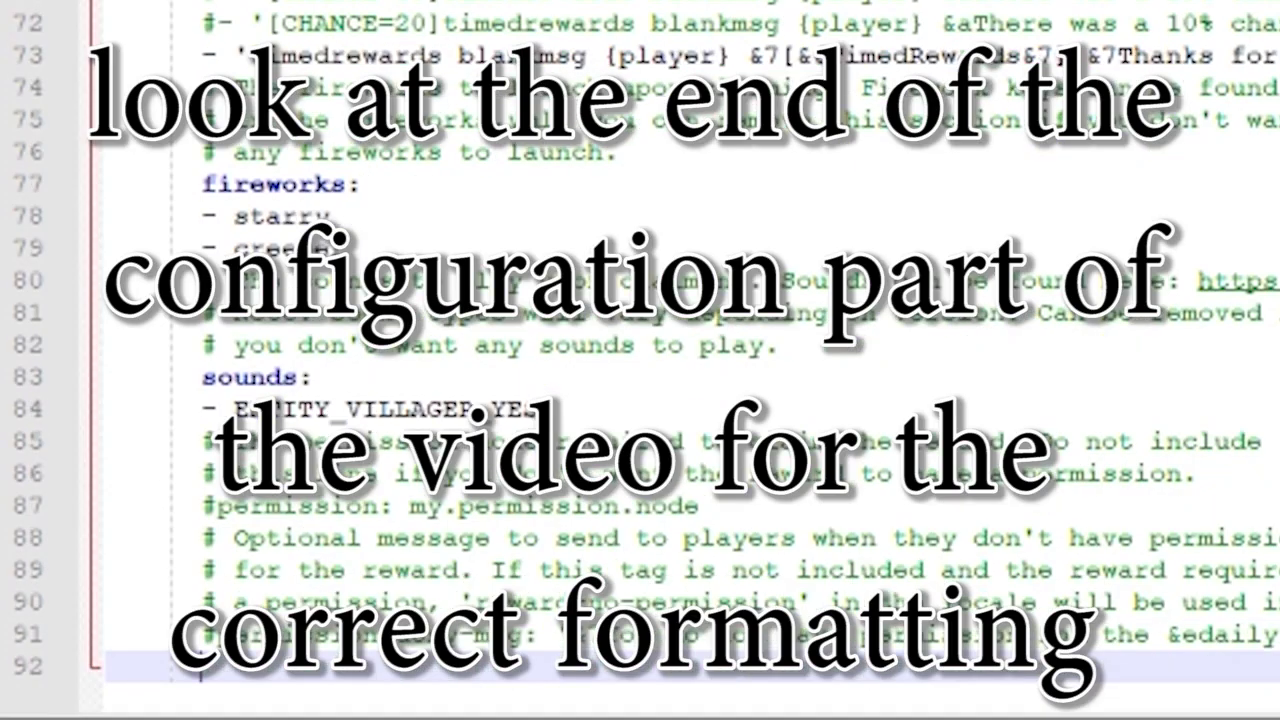
- Begin a new reward entry below reward1 with the lowercase key 'money:'
key("BackSpace")
key("BackSpace")
key("BackSpace")
key("BackSpace")
type("Money")
key("BackSpace")
key("BackSpace")
key("BackSpace")
key("BackSpace")
key("BackSpace")
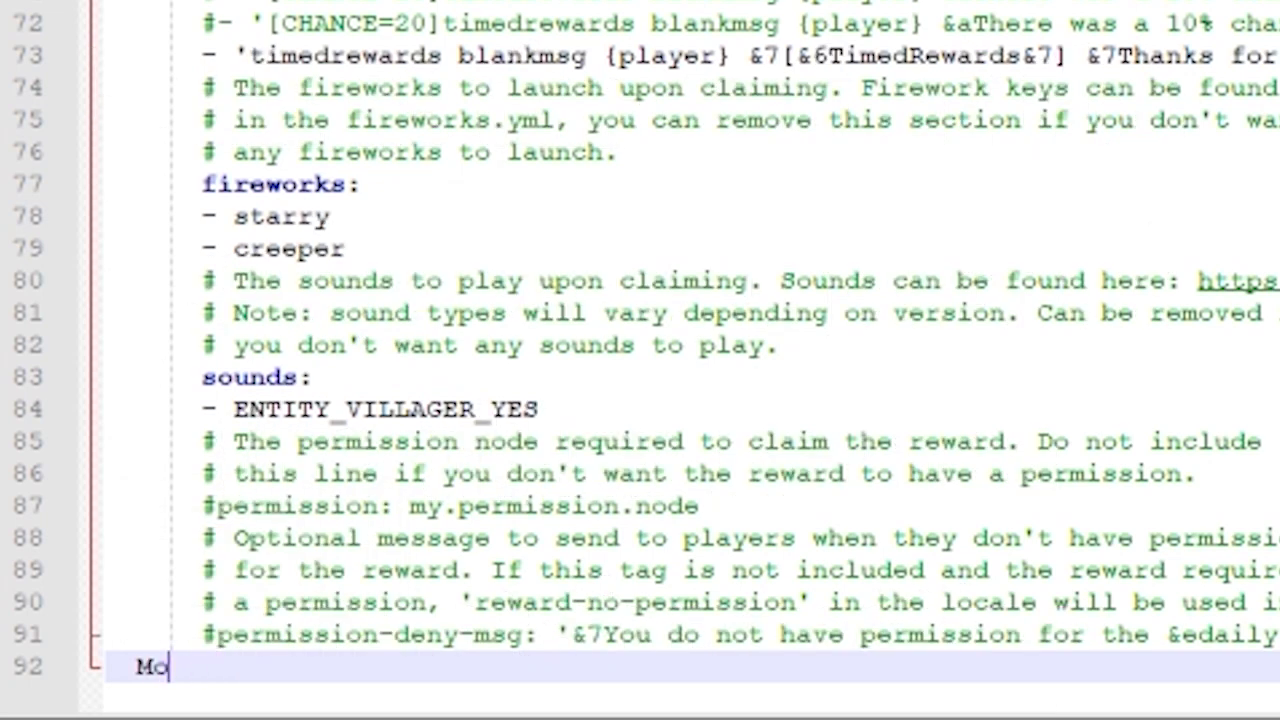
type("money:")
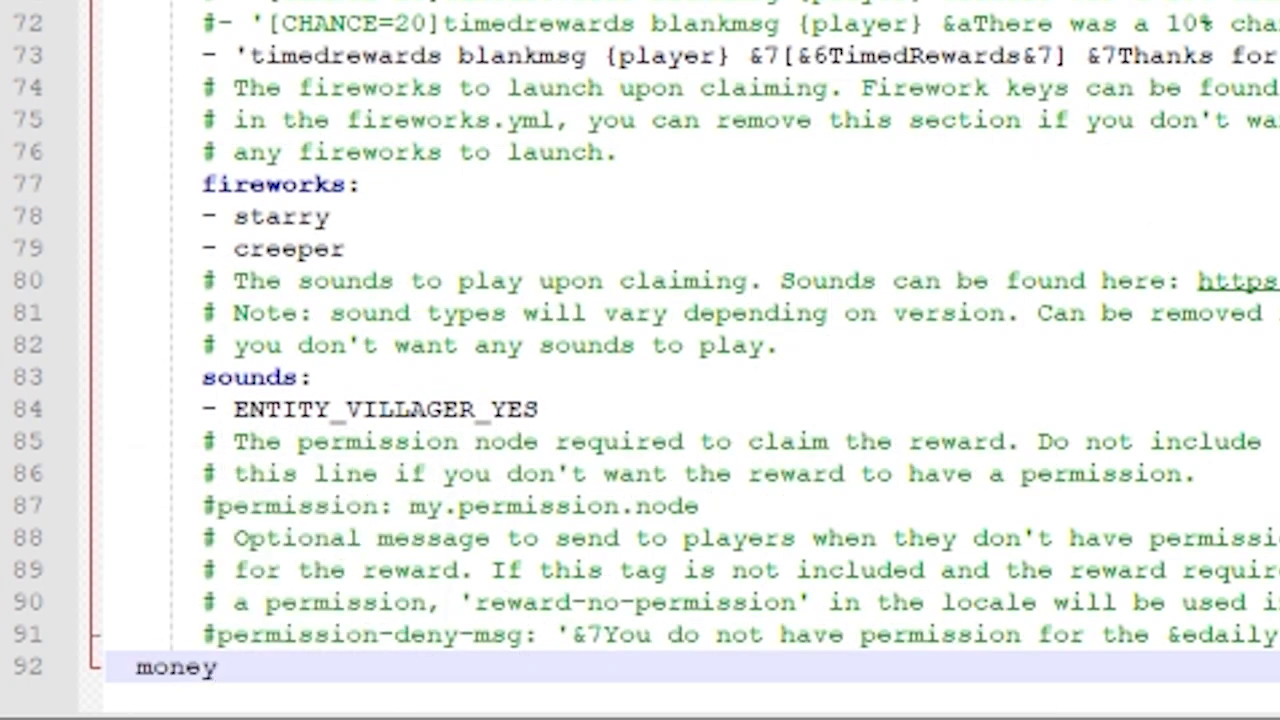
- Add 'slot: 16' and an 'unclaimed:' section header on the lines below the money key
key("Return")
type("slot:")
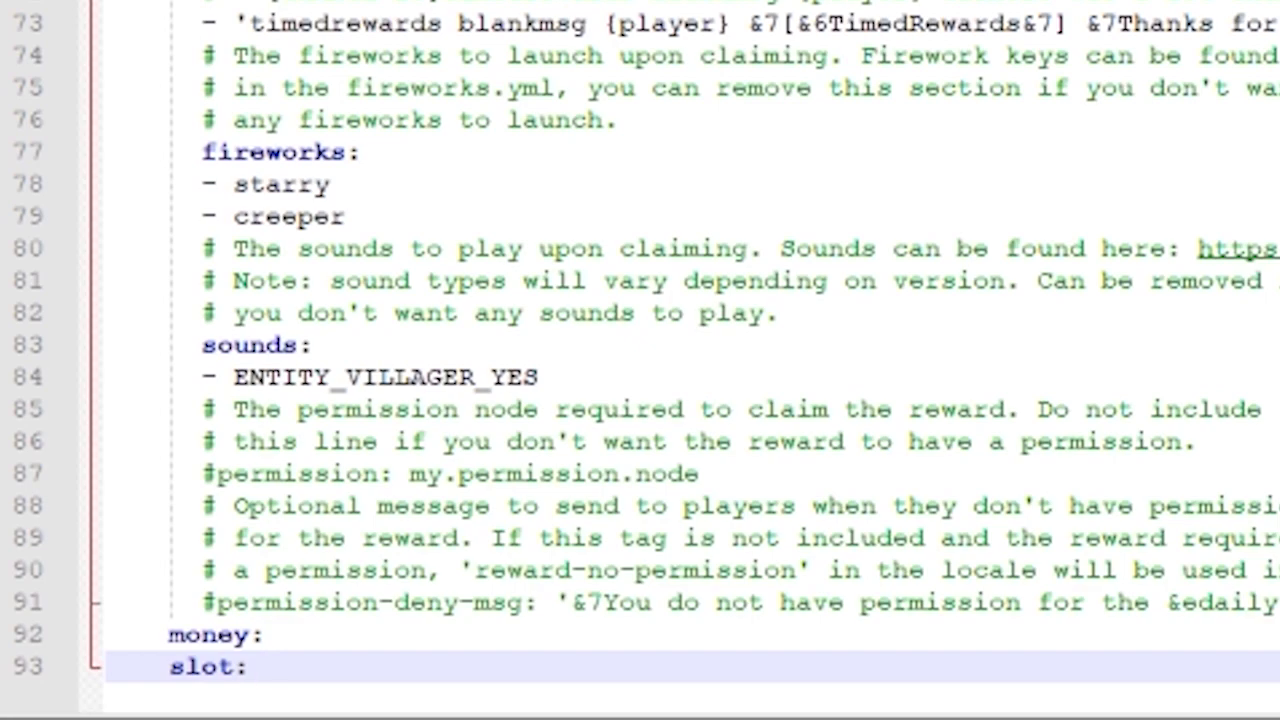
type("16")
key("Return")
type("un")
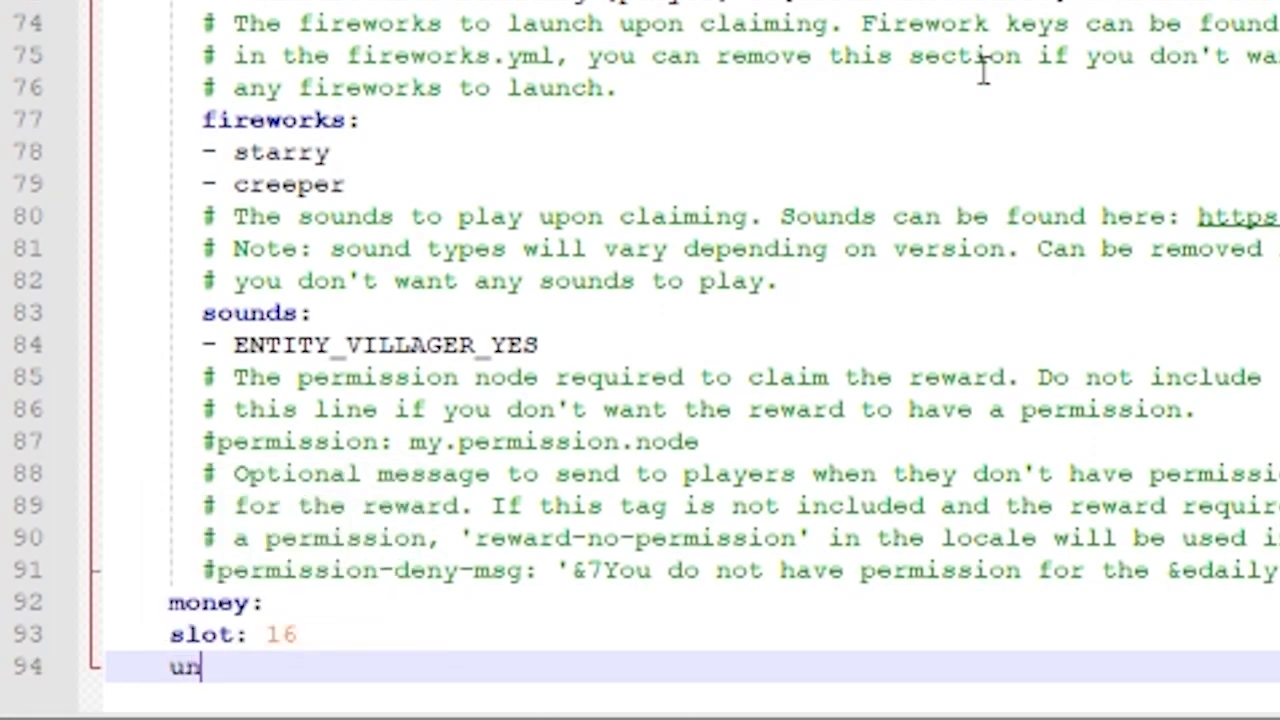
type("claimed:")
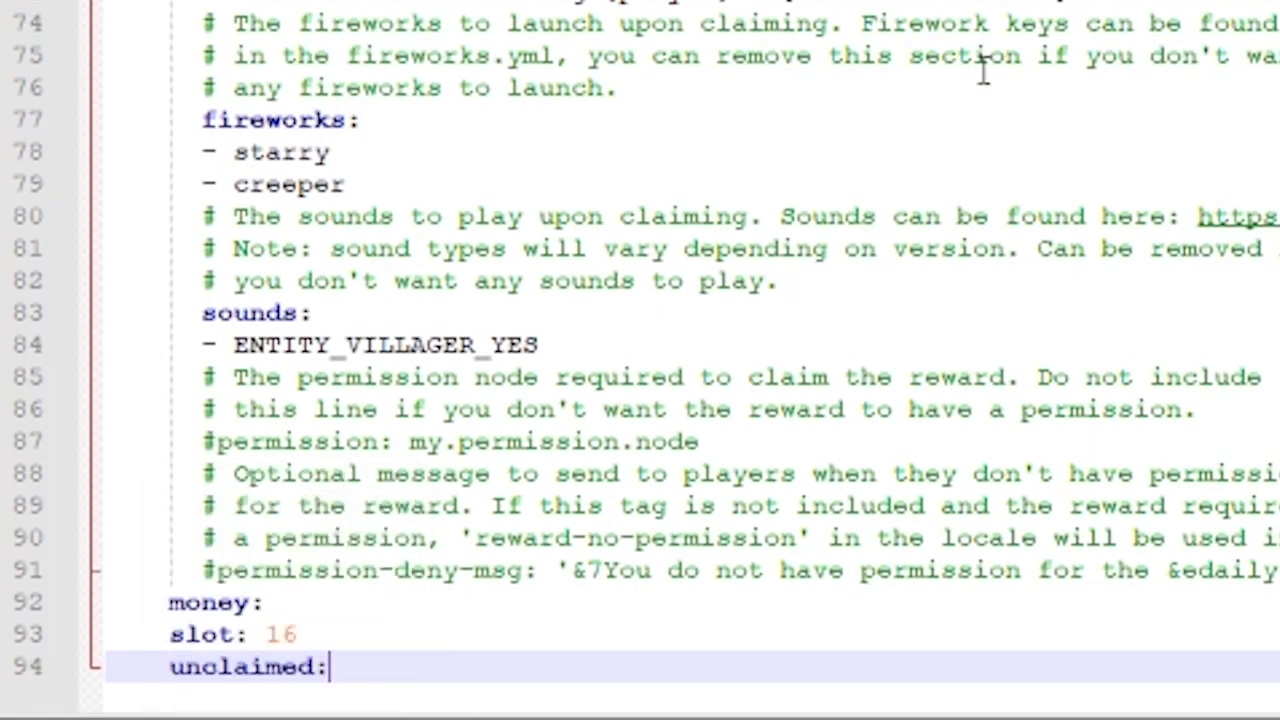
- Add an indented 'amount: 2' line under the unclaimed section
key("Return")
key("Tab")
type("amo")
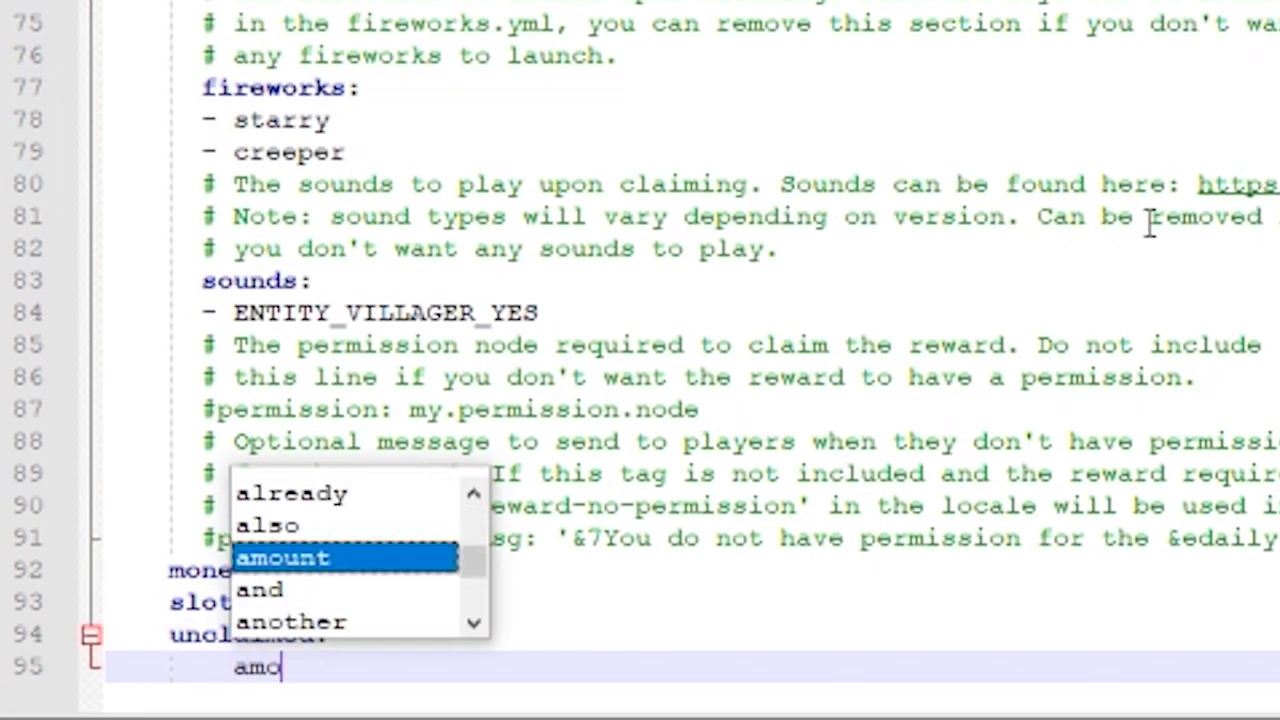
type("unt:")
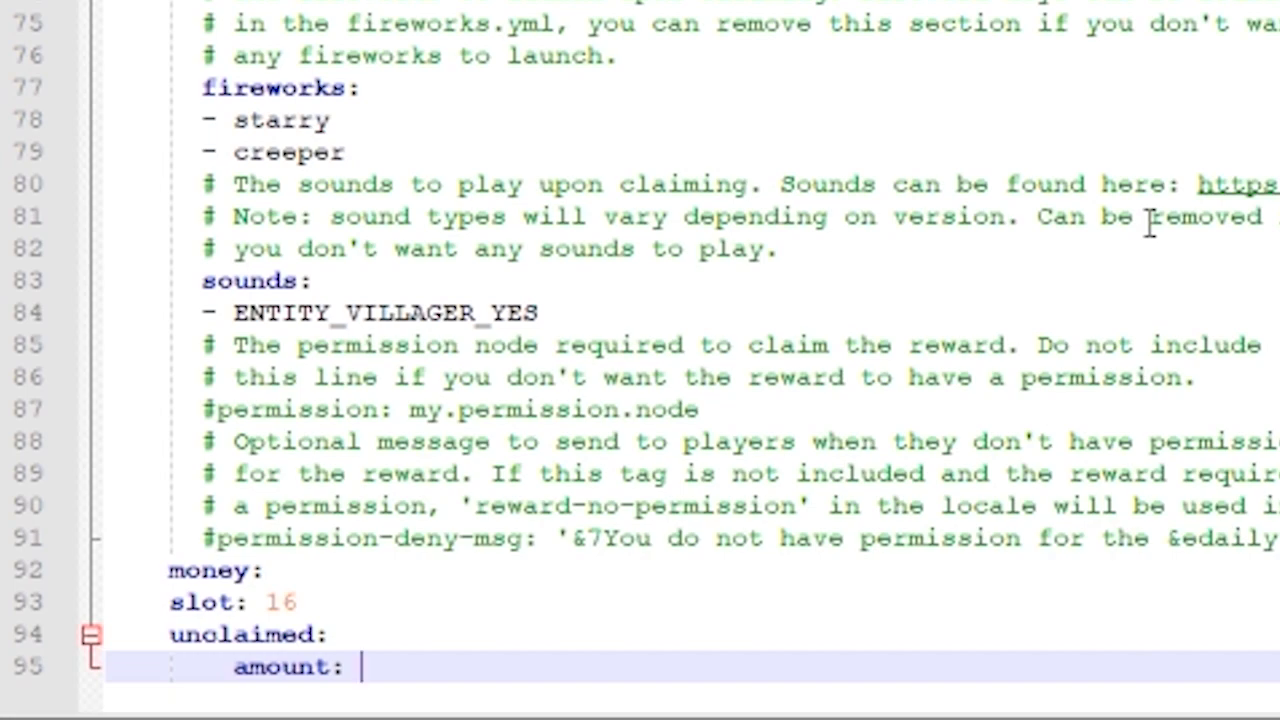
type("2")
key("Return")
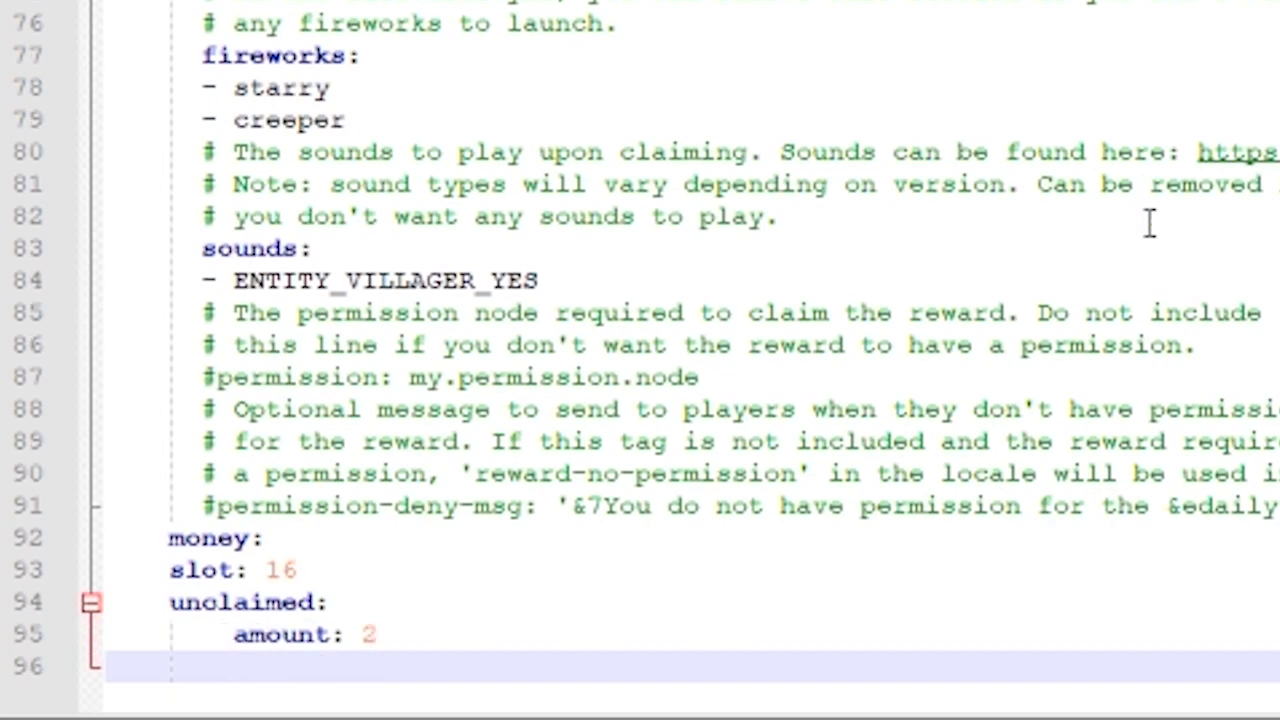
- Set the unclaimed item's material with the line 'material: STONE' below the amount
type("mate")
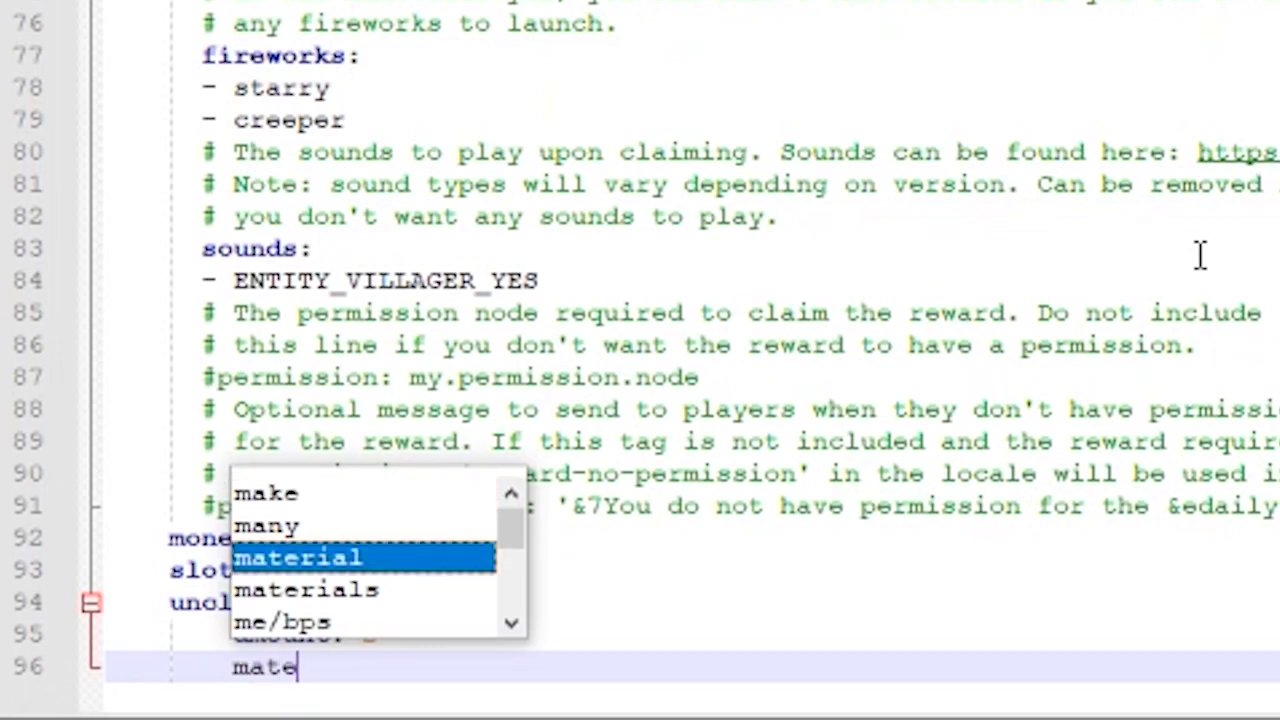
type("rial:")
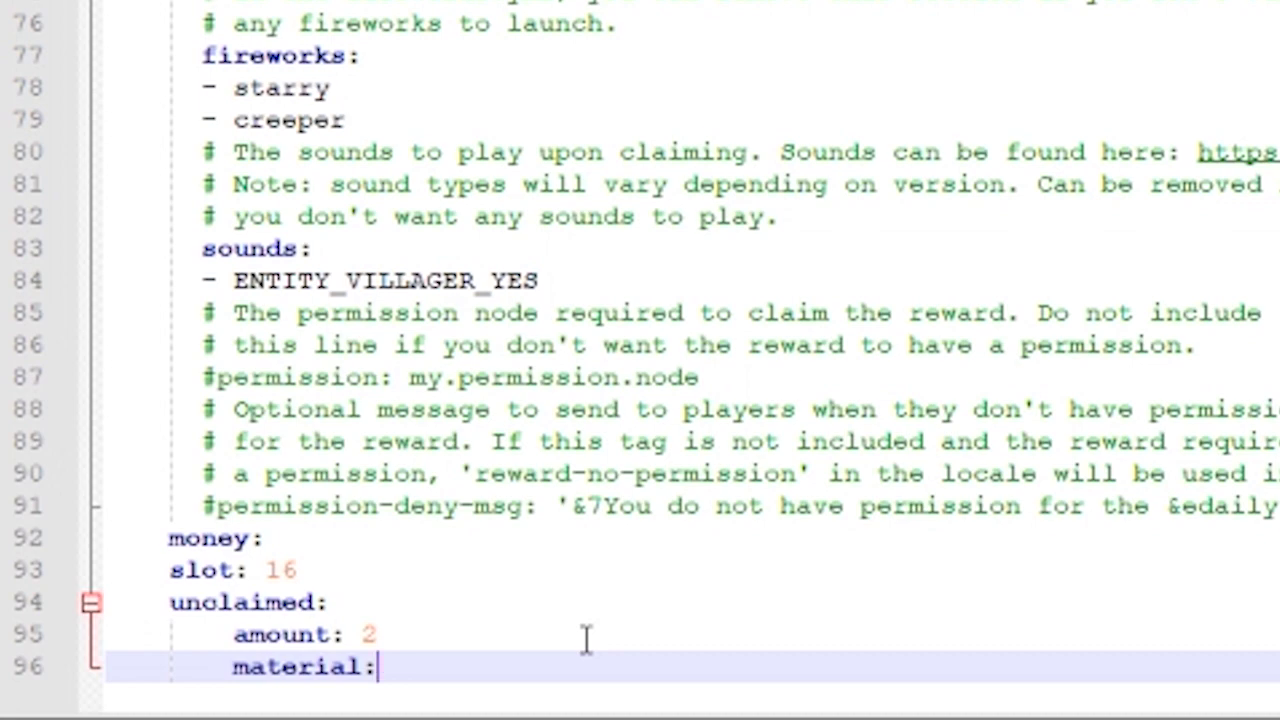
type(" STONE")
key("Return")
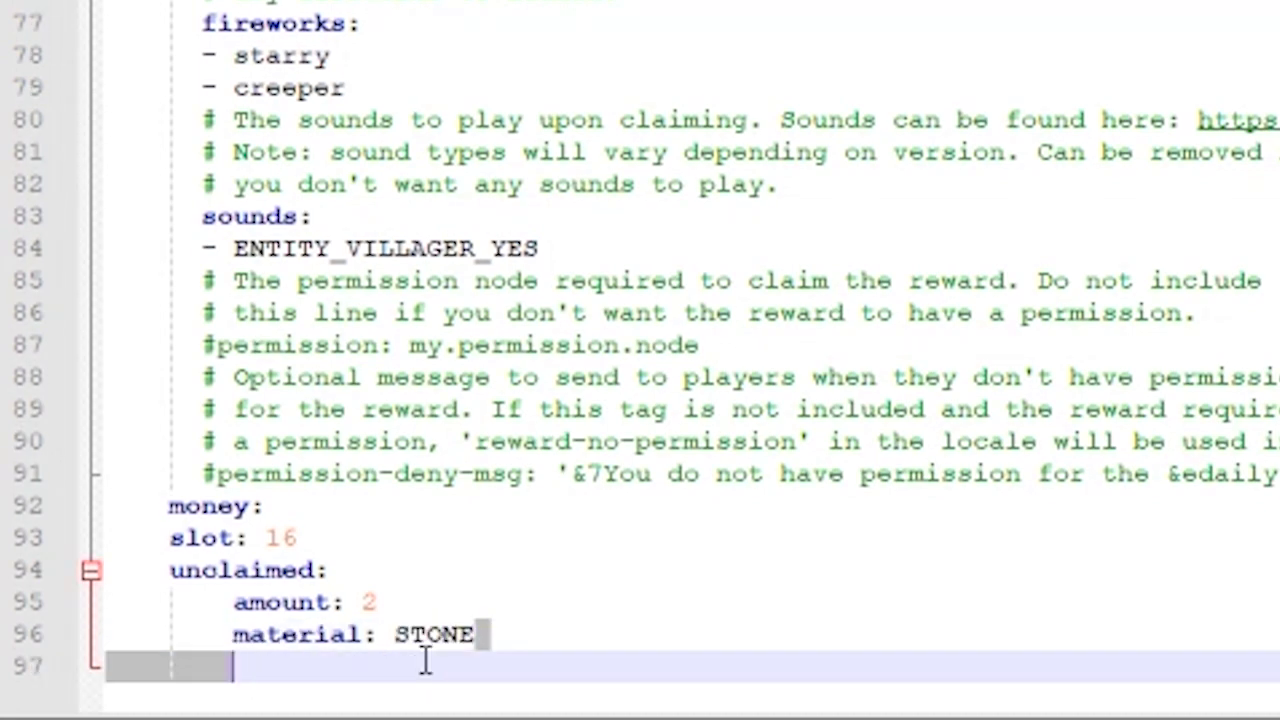
left_click(400, 628)
double_click(408, 634)
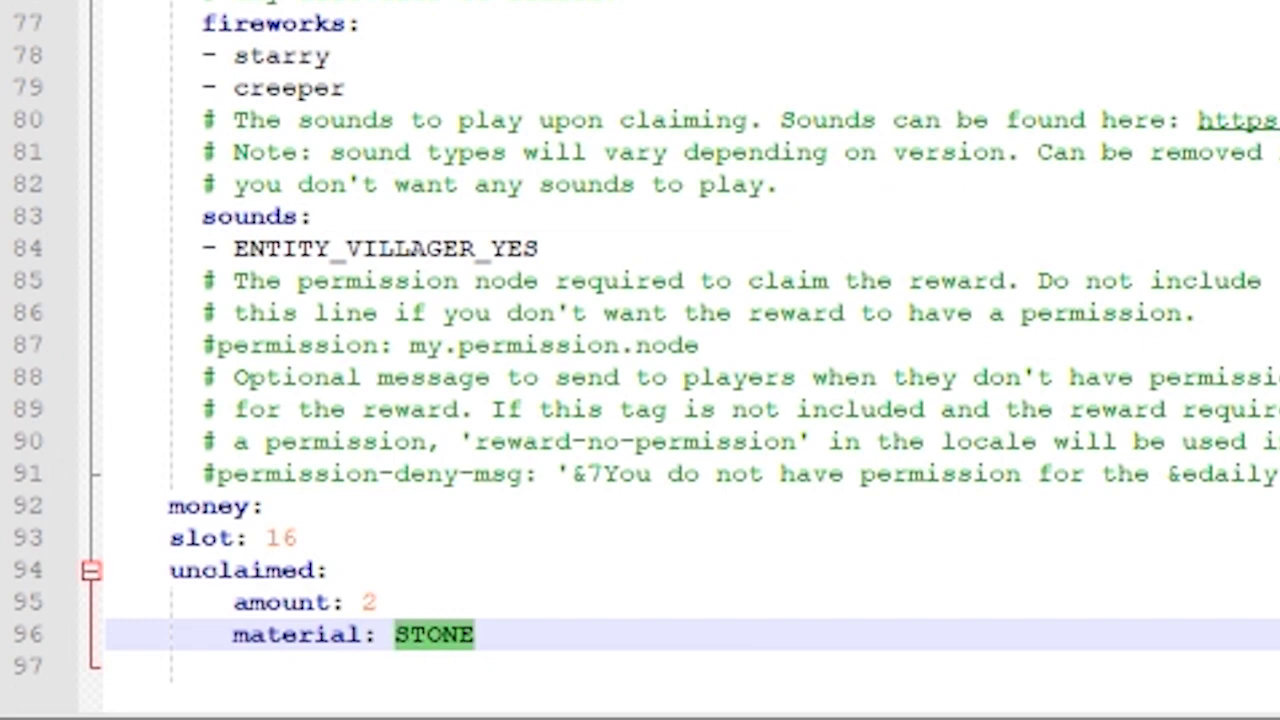
- Add a 'damage: 0' line below the material of the unclaimed item
left_click(240, 680)
type("damage")
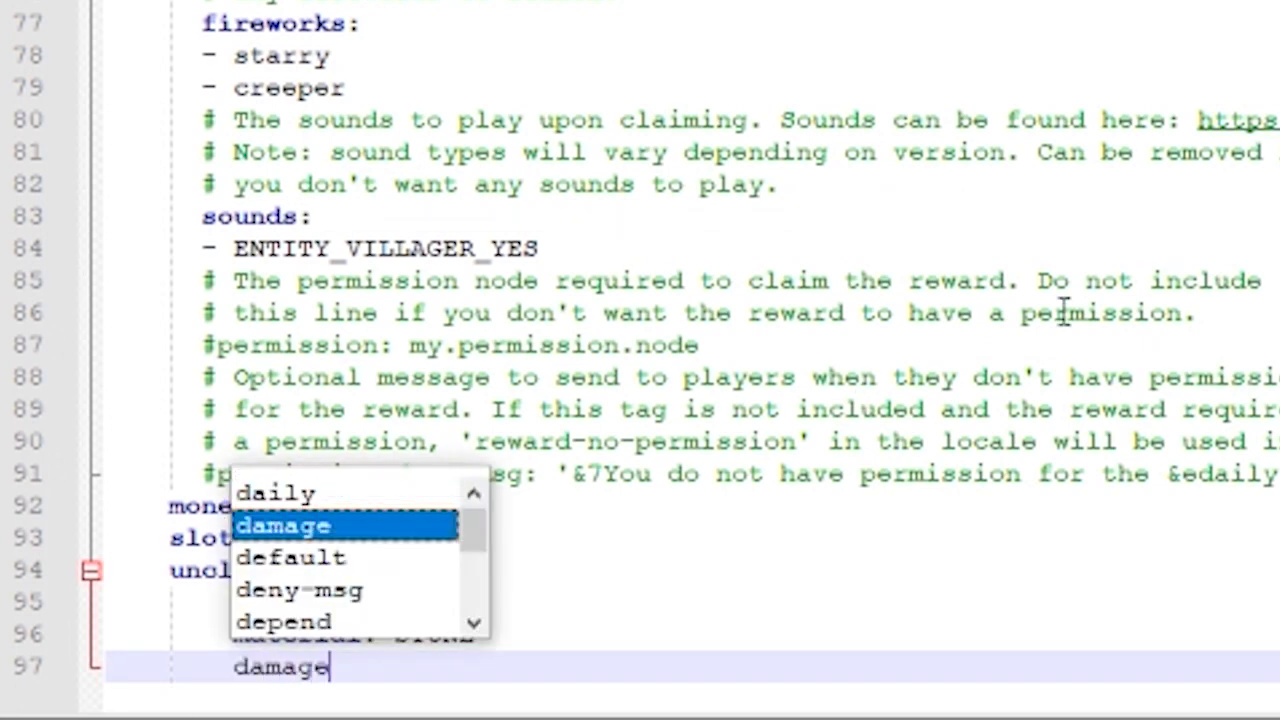
type(":")
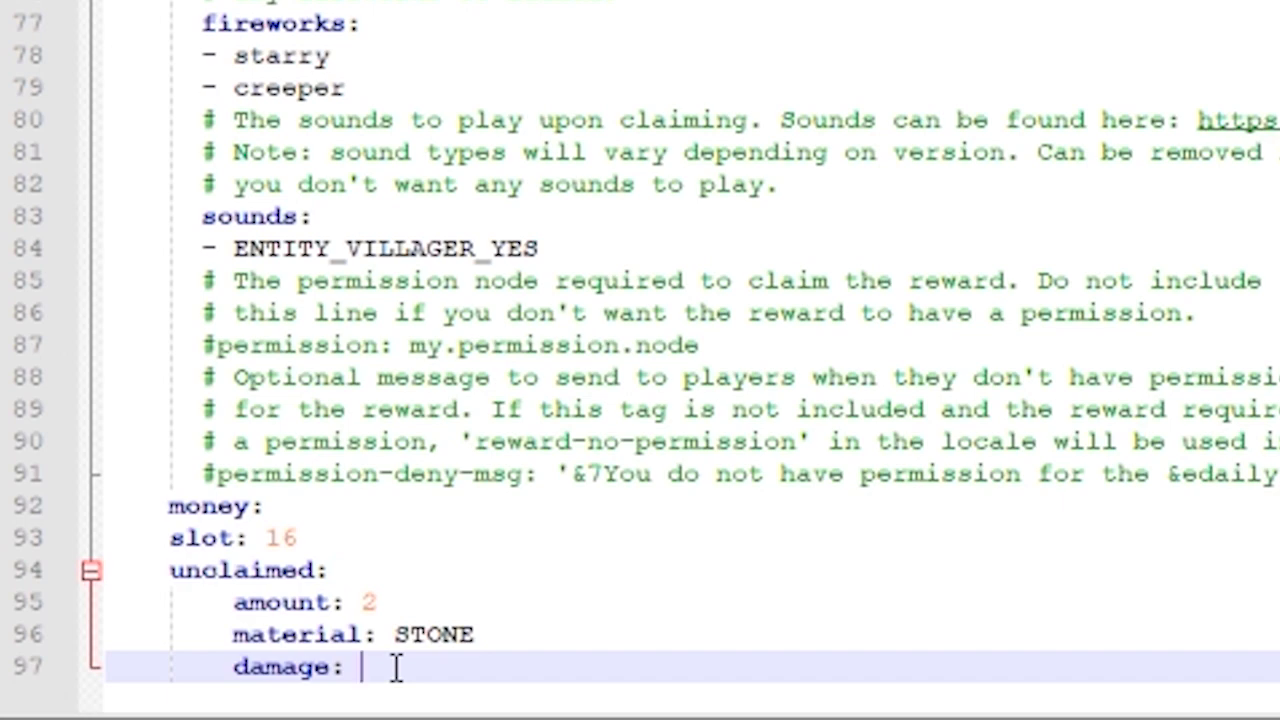
key("BackSpace")
type("0")
key("Return")
- Add the unclaimed item's display name as name: '&b&lMoney' below the damage line
type("name;")
key("BackSpace")
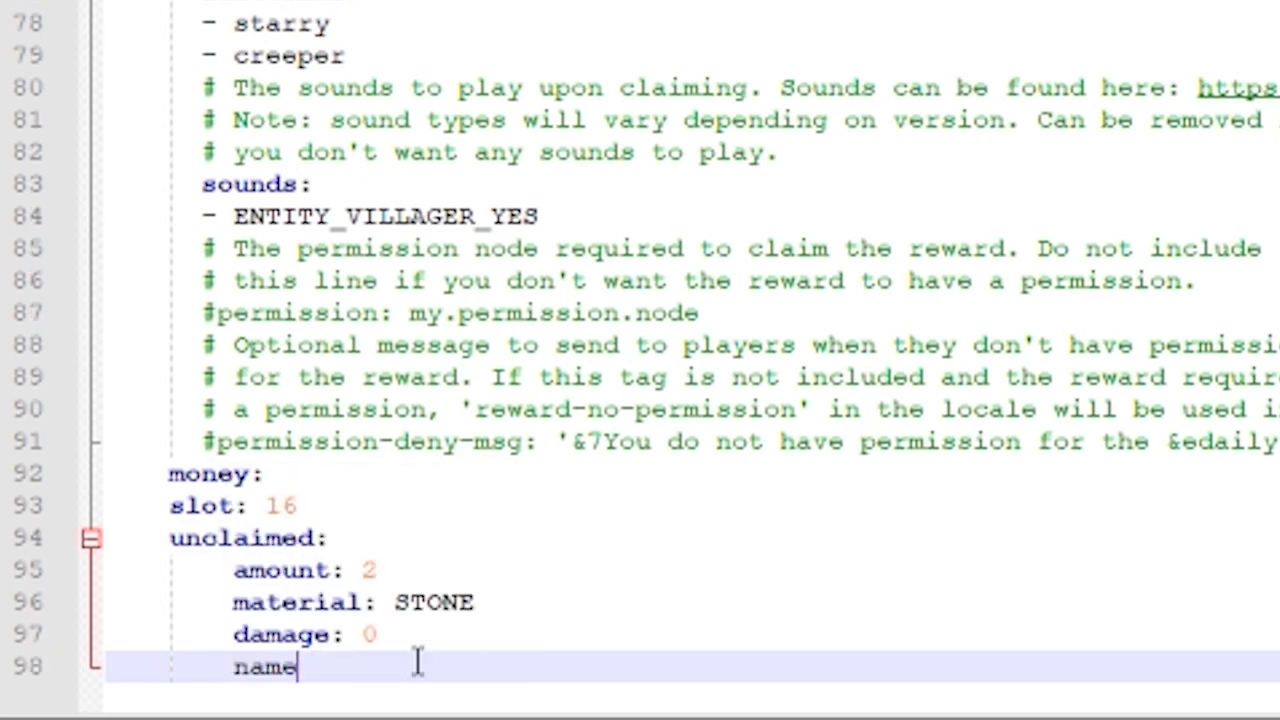
type(":")
type("''")
key("Left")
type("&")
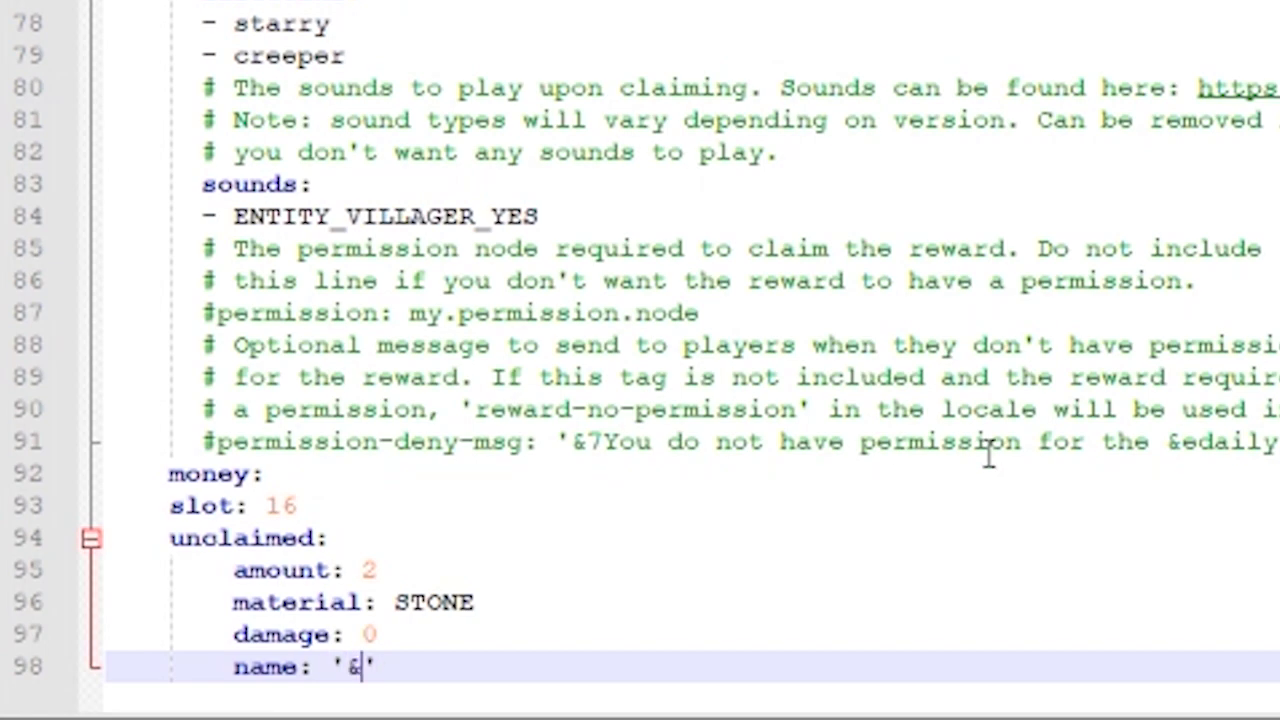
type("b&l")
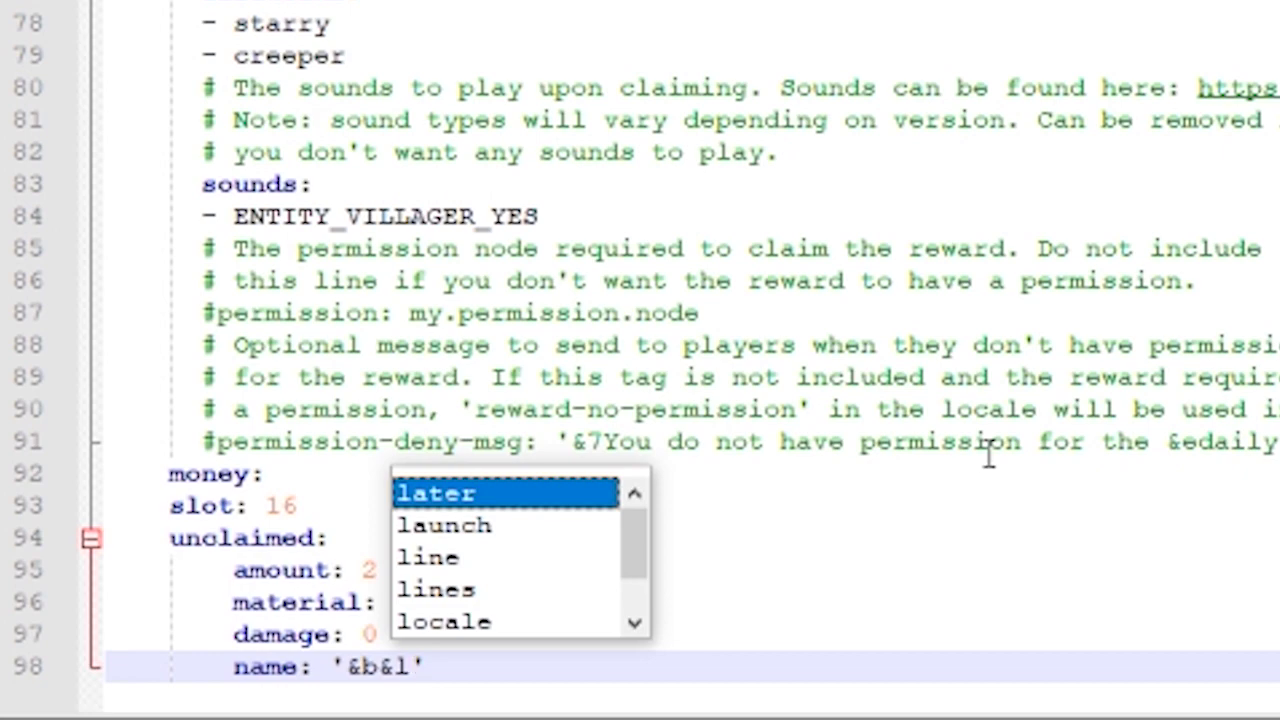
type("Money")
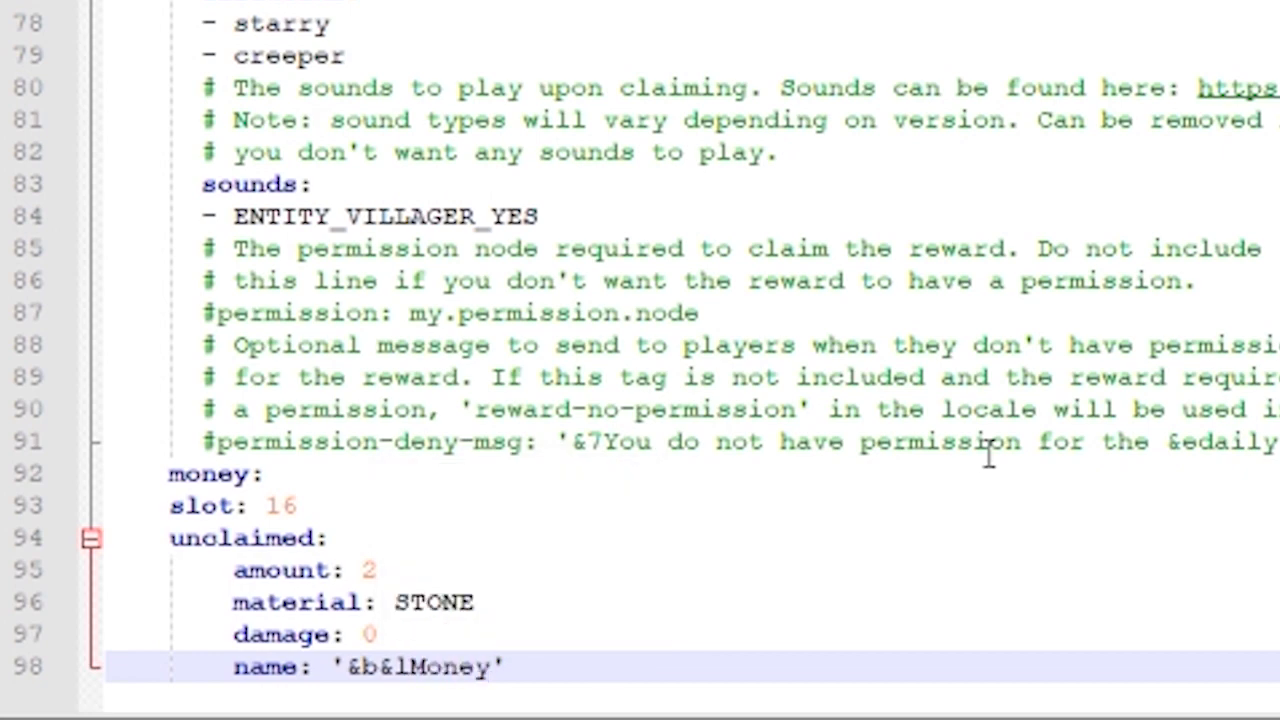
- Add the unclaimed item's lore with the lines '&7Your free daily Mystery Box.', ' ' and '&cClick to loot!'
left_click(510, 667)
key("Return")
left_click(590, 614)
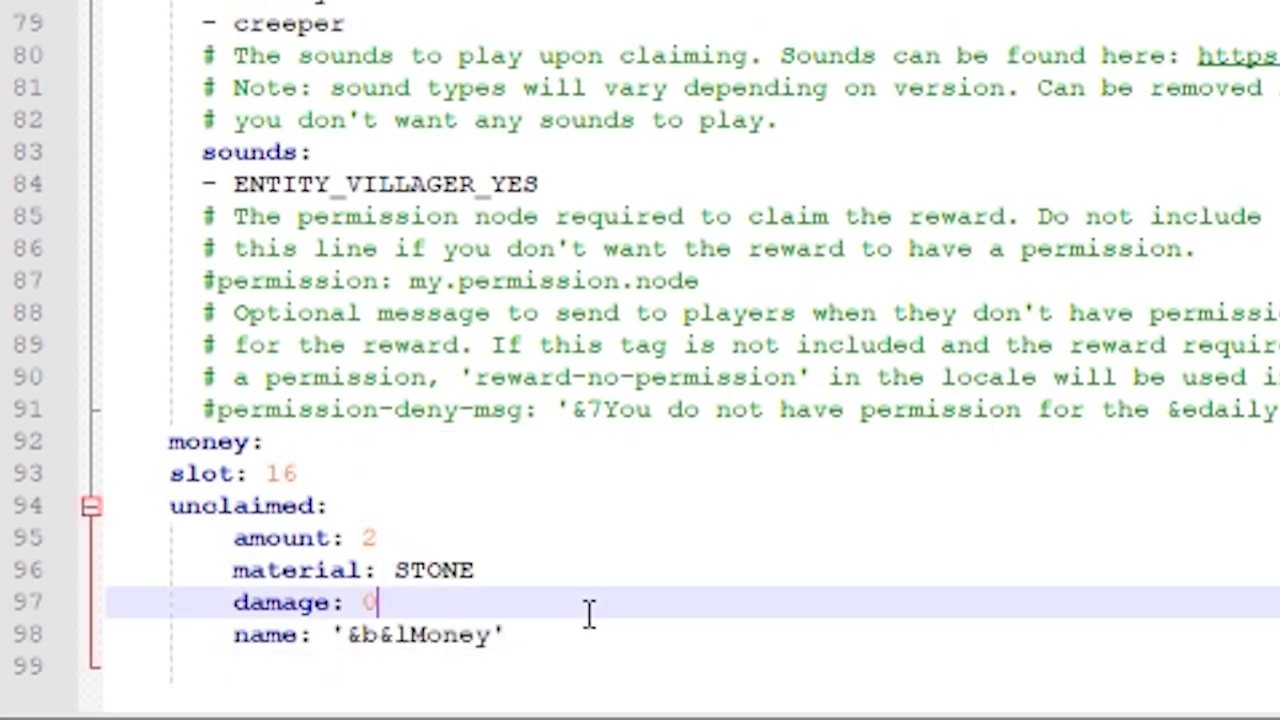
left_click(318, 688)
type("lore:     - '&7Your free daily Mystery Box.'     - ' '     - '&cClick to loot!'")
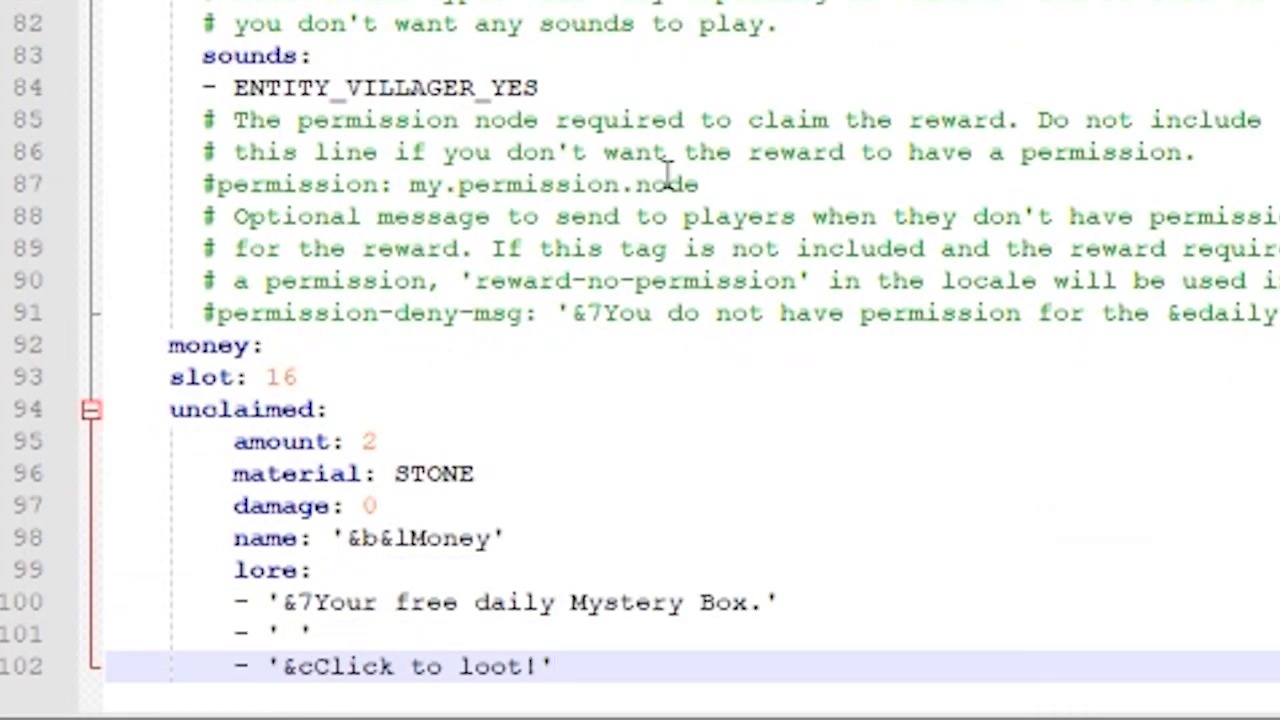
- Replace the text of the unclaimed item's two lore lines with 'meow' after &7 and 'haiii' after &c
left_click_drag(766, 602, 328, 612)
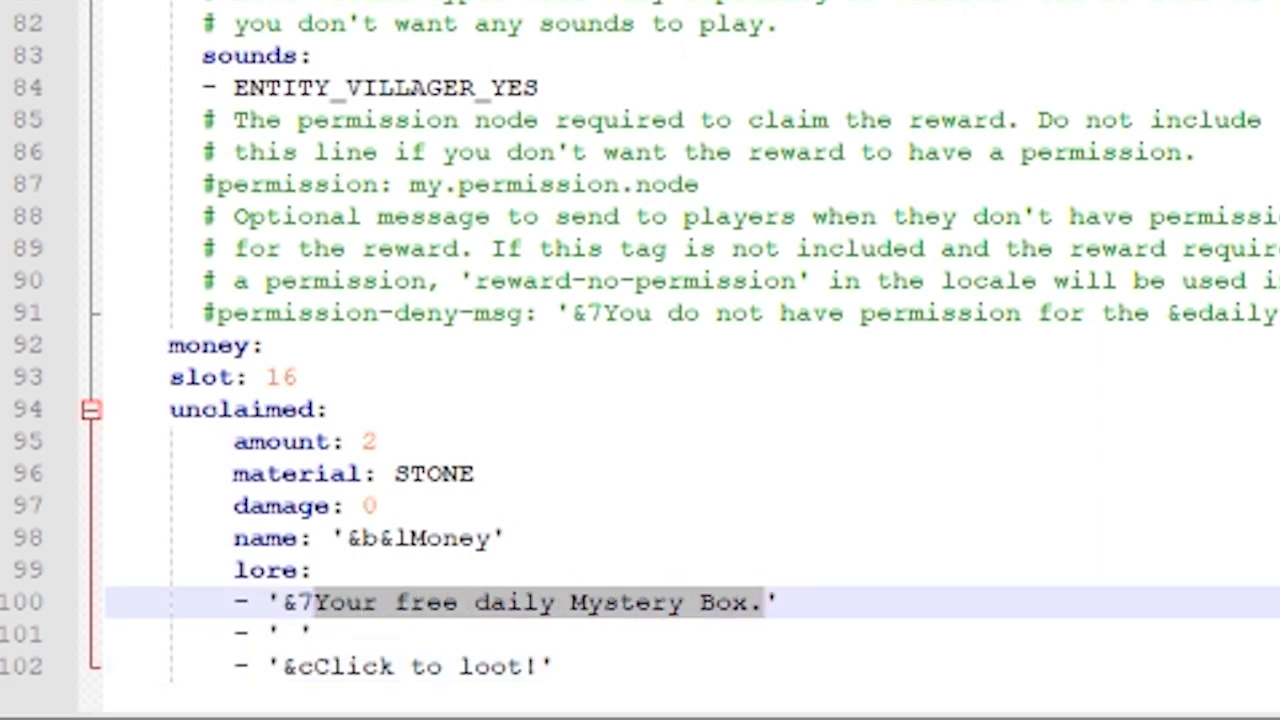
type("meow")
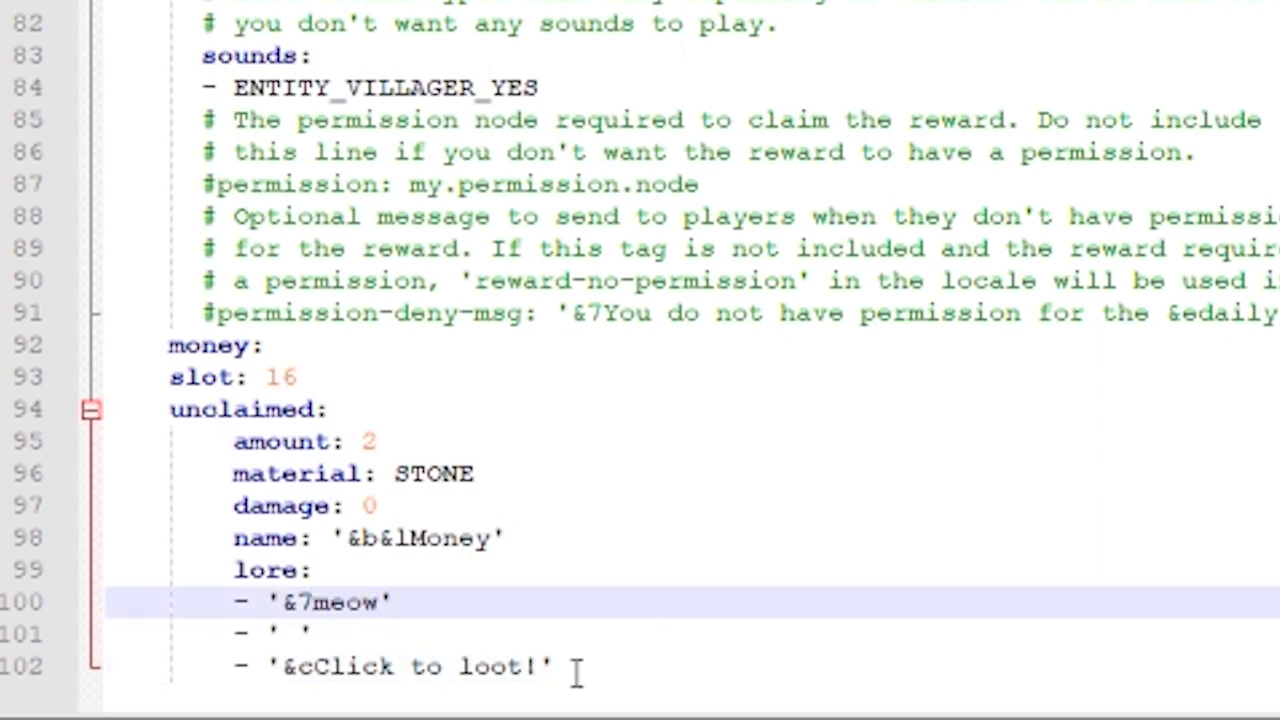
left_click_drag(540, 666, 323, 677)
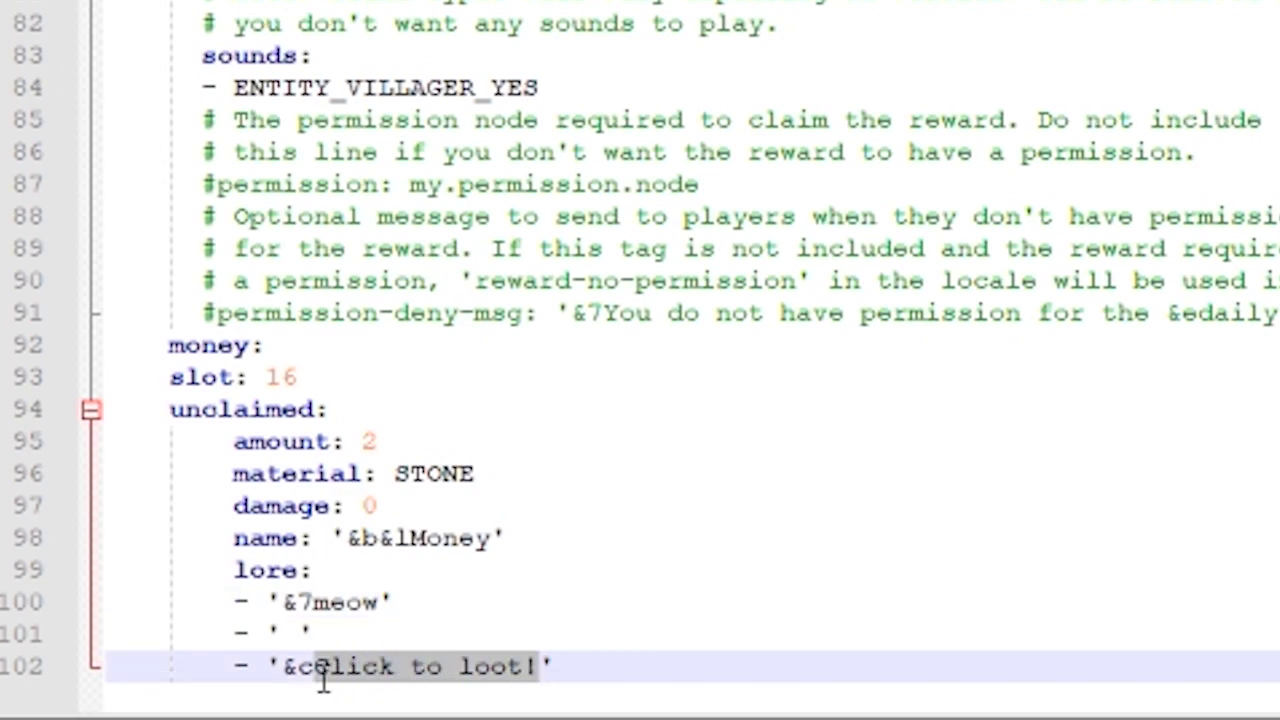
type("haiii")
left_click(265, 345)
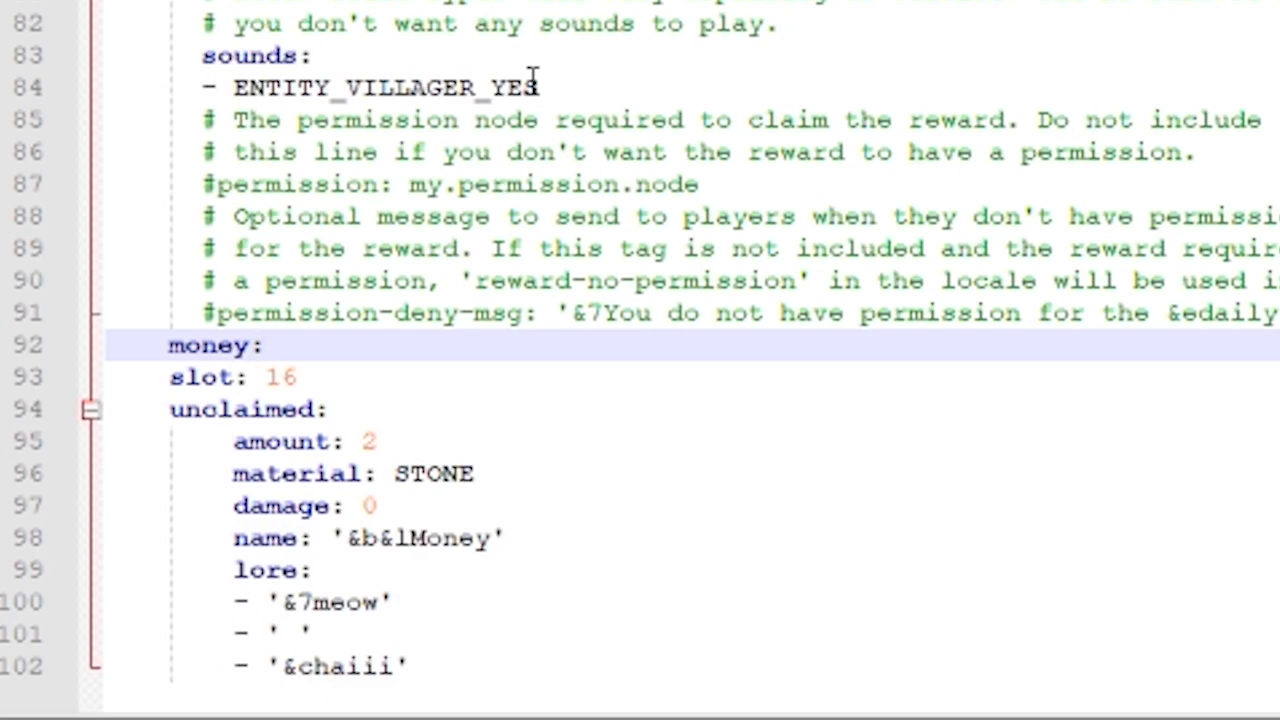
- Add a 'claimed:' key below the unclaimed item's lore, at the same indentation as 'unclaimed:'
left_click(672, 662)
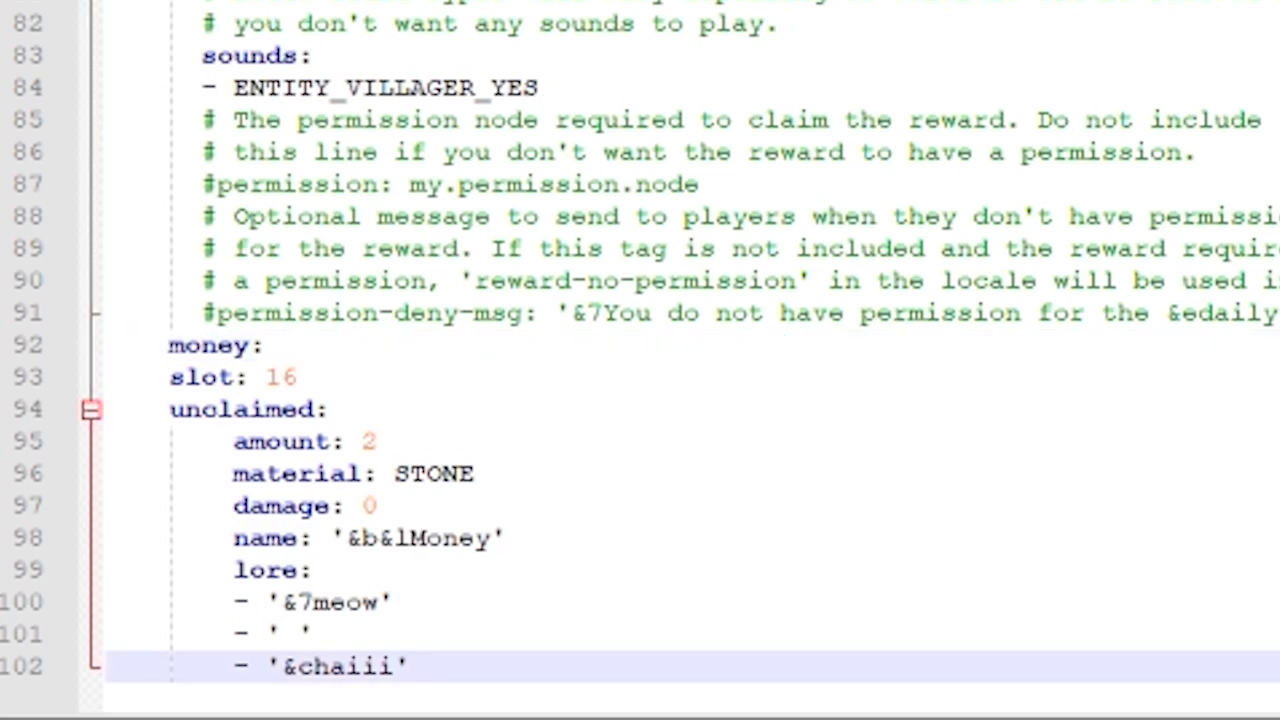
key("Return")
key("BackSpace")
key("BackSpace")
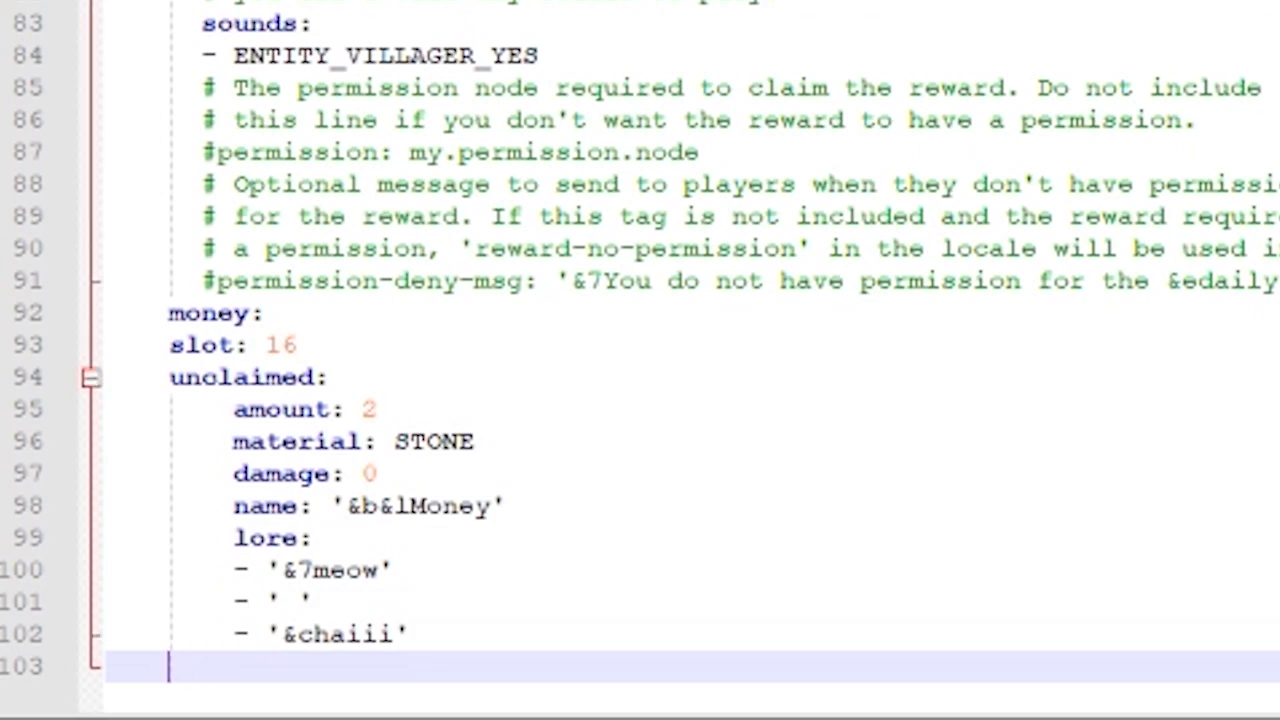
type("claimed:")
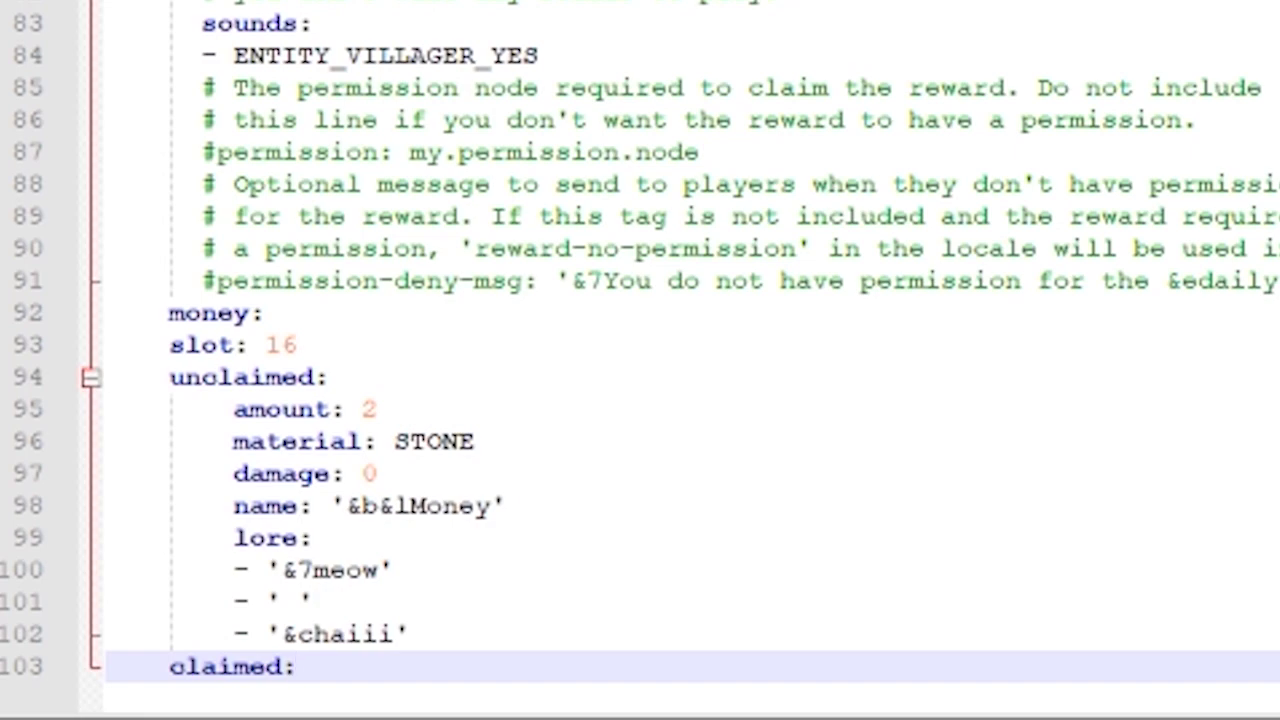
- Give the claimed item the indented lines 'amount: 1', 'material: GRASS' and 'damage: 0'
key("Return")
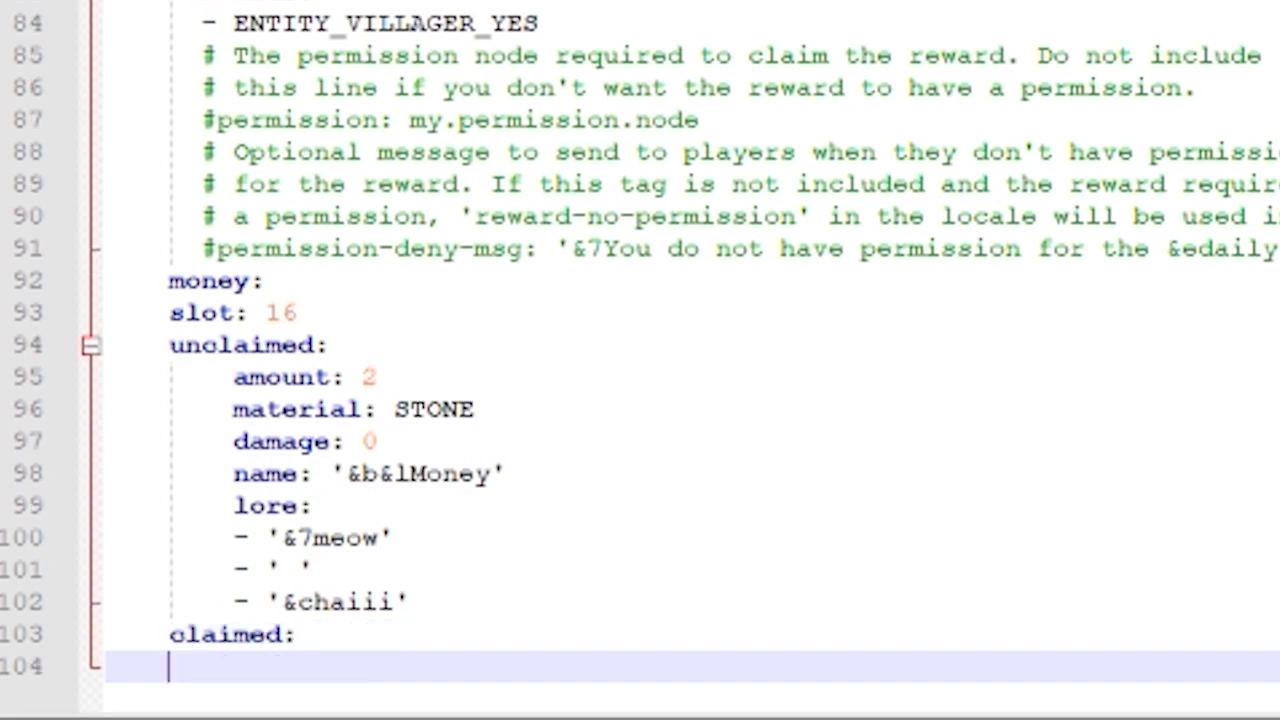
key("Tab")
type("amount: ")
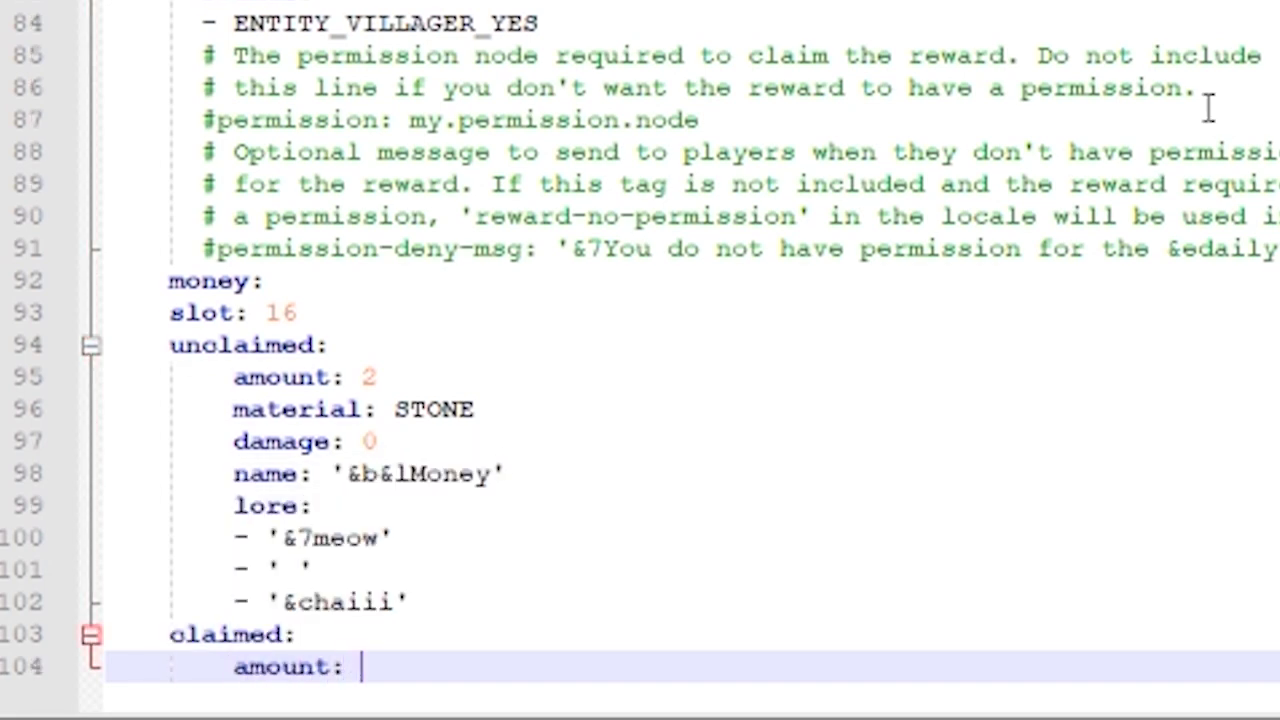
type("1")
key("Return")
type("material: GRASS")
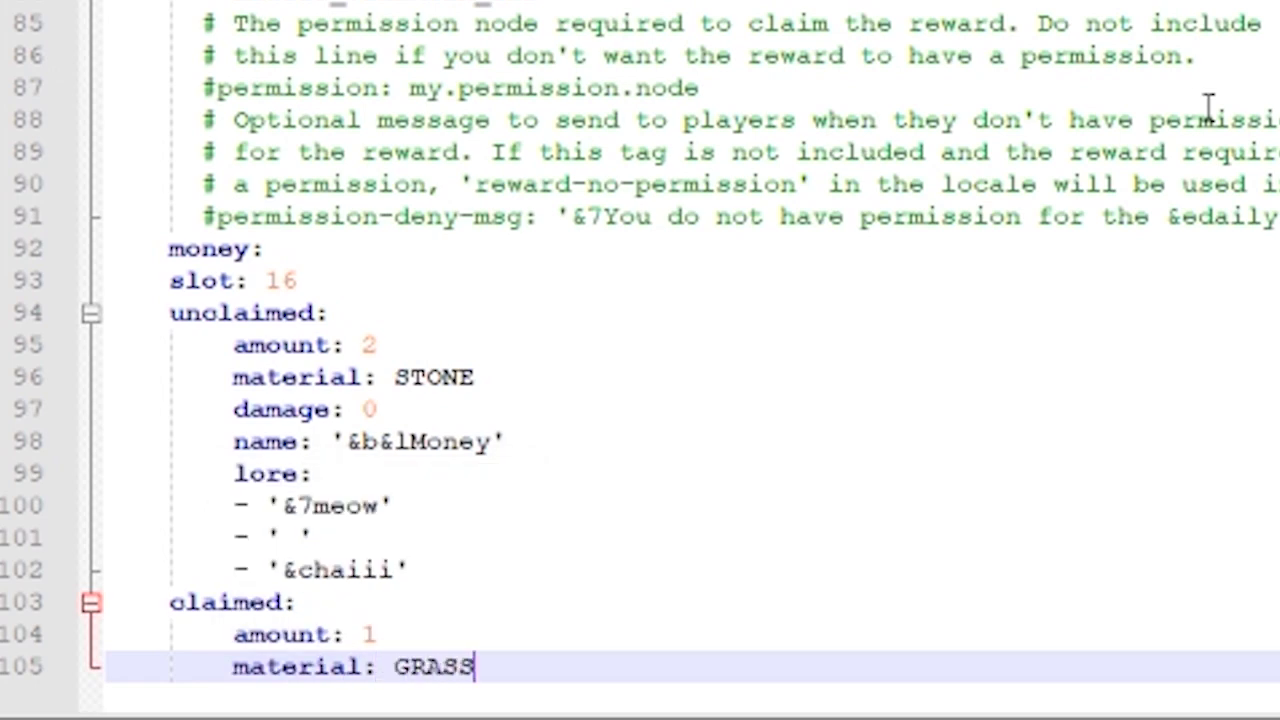
key("Return")
type("damage: 0")
- Add the claimed item's display name as name: '&6&lClaimed Money' below the damage line
key("Return")
type("na")
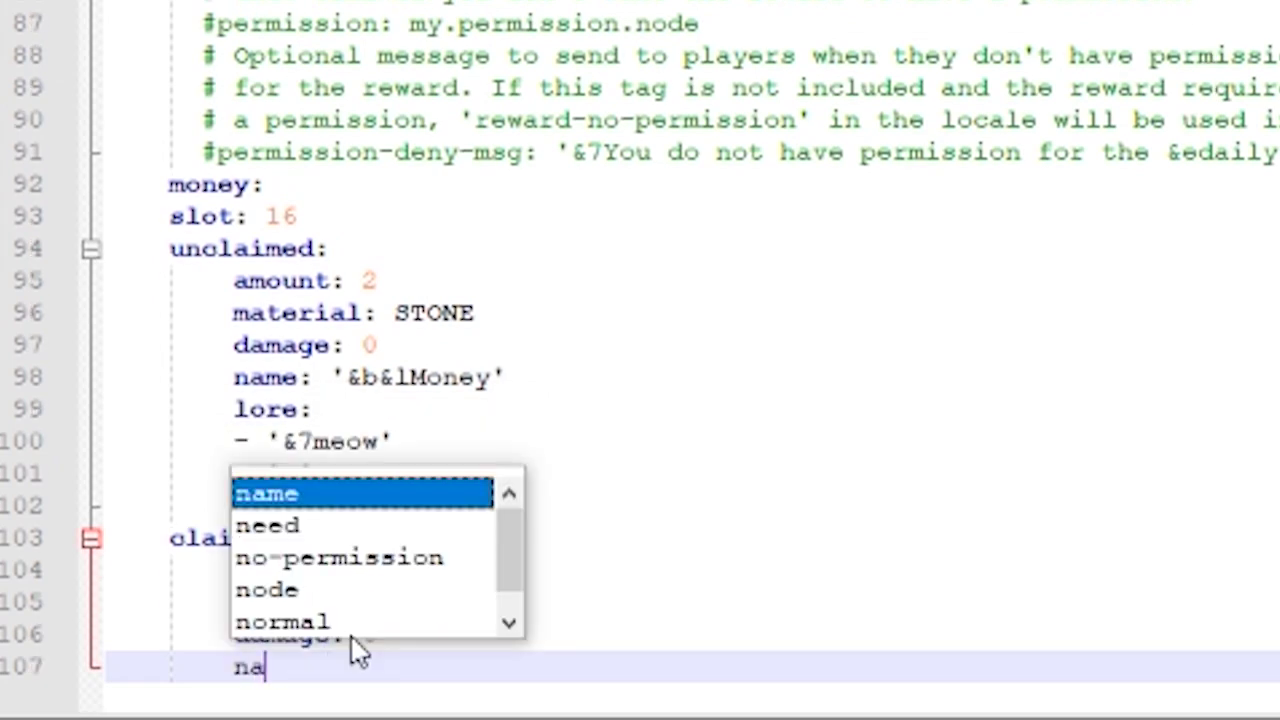
type("me: '&6&l")
key("BackSpace")
key("BackSpace")
key("BackSpace")
key("BackSpace")
type("'&6&l")
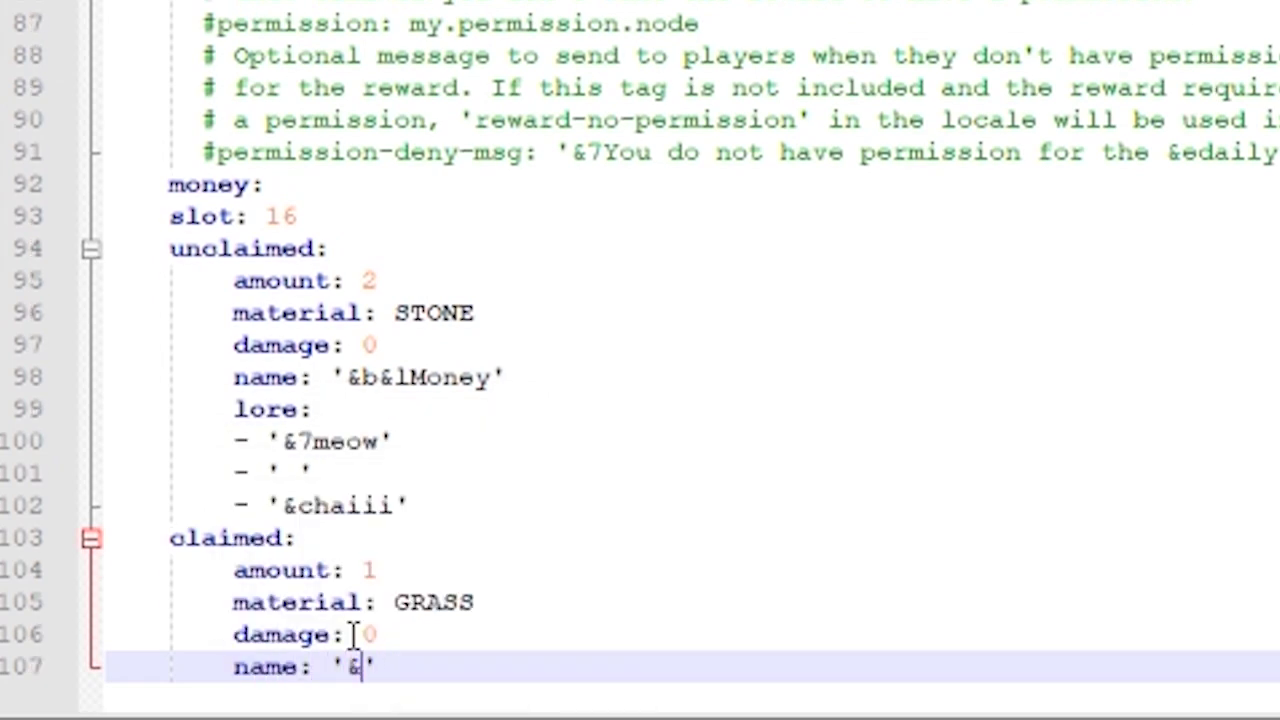
type("Claimed Money")
- Add the claimed item's lore: '&7You already picked up this', '&7delivery, come back later!', ' ' and '&7Next Delivery: {cooldown_long}'
key("Return")
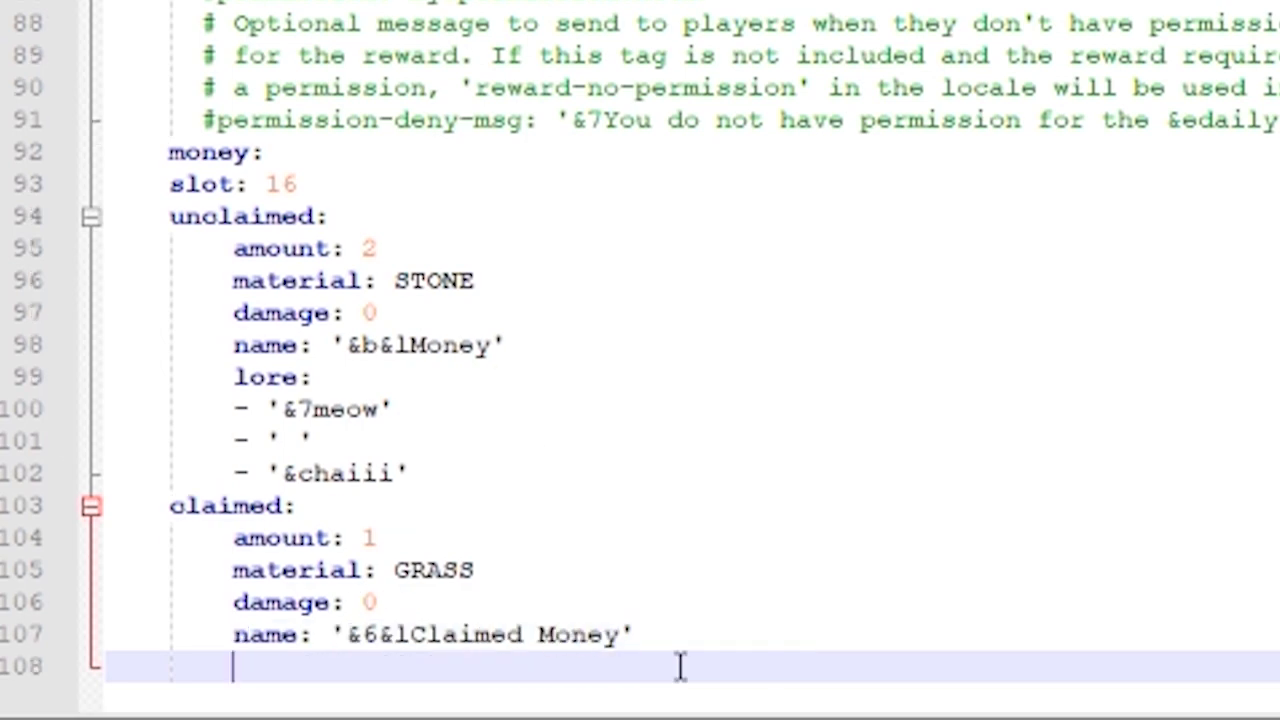
type("lore: - '&7You already picked up this' - '&7delivery, come back later!' - ' ' - '&7Next Delivery: {cooldown_long}'")
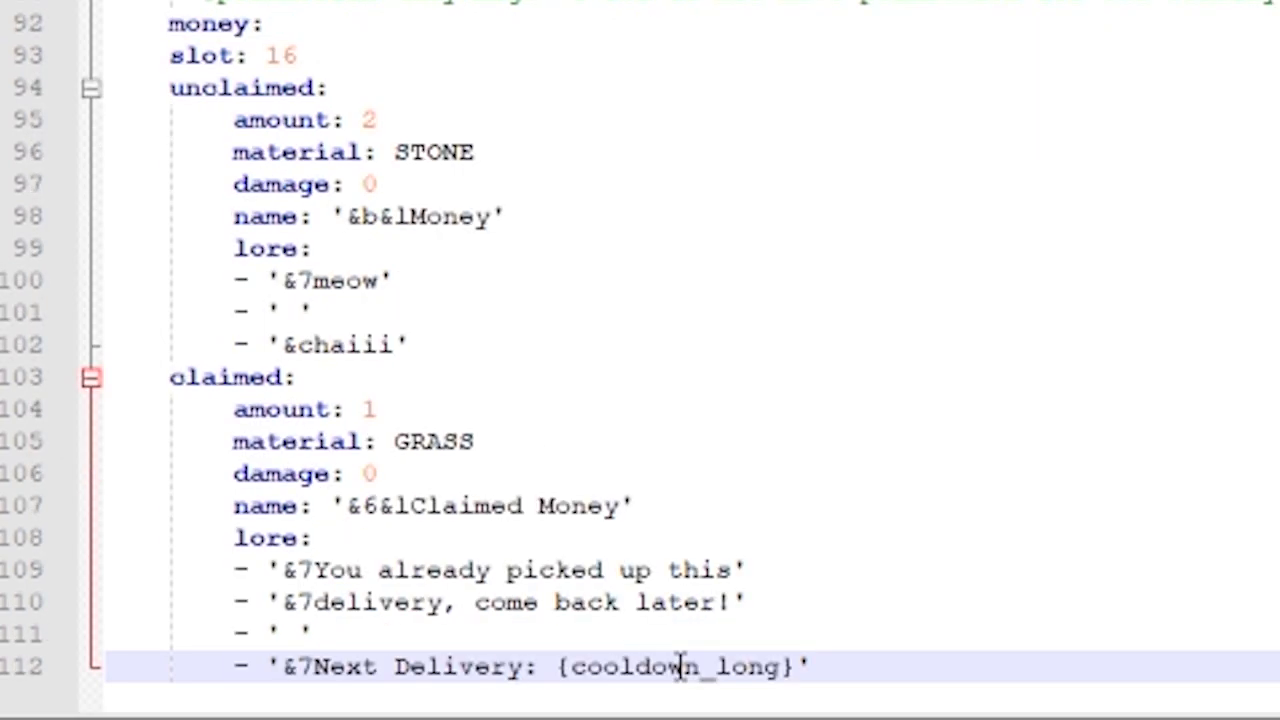
left_click(805, 666)
left_click(559, 666)
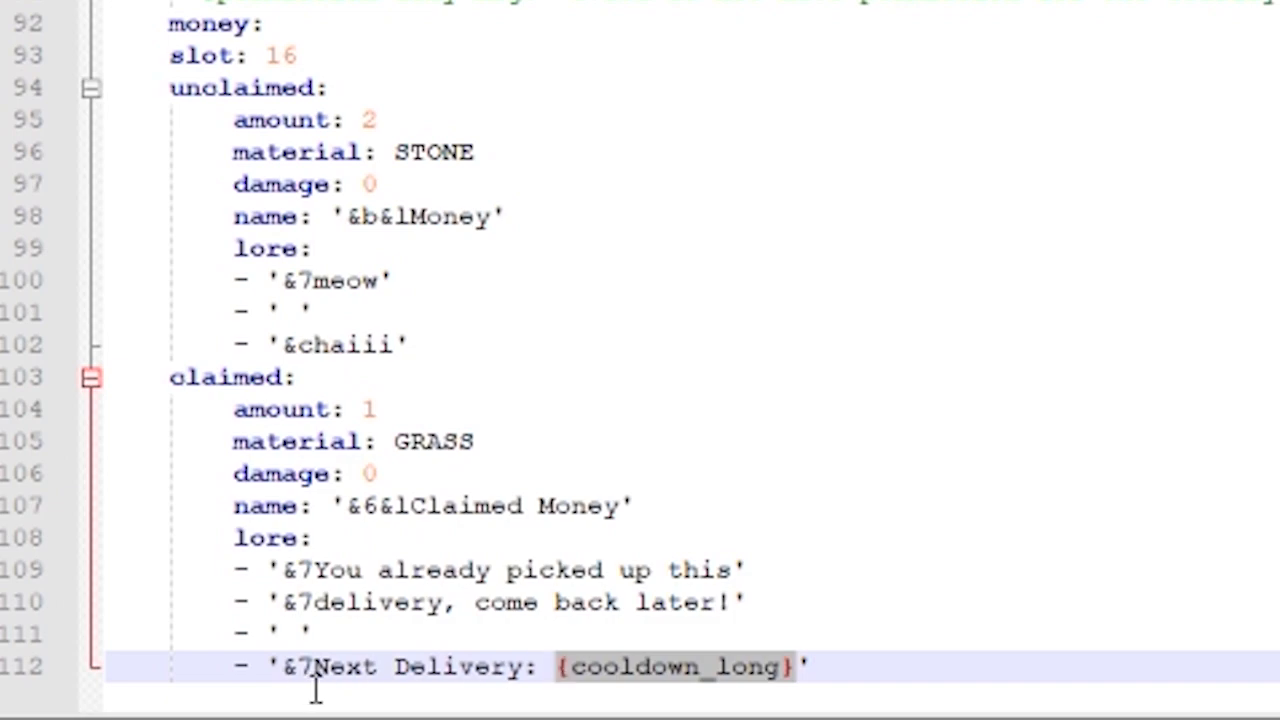
left_click(538, 666)
left_click_drag(538, 666, 345, 666)
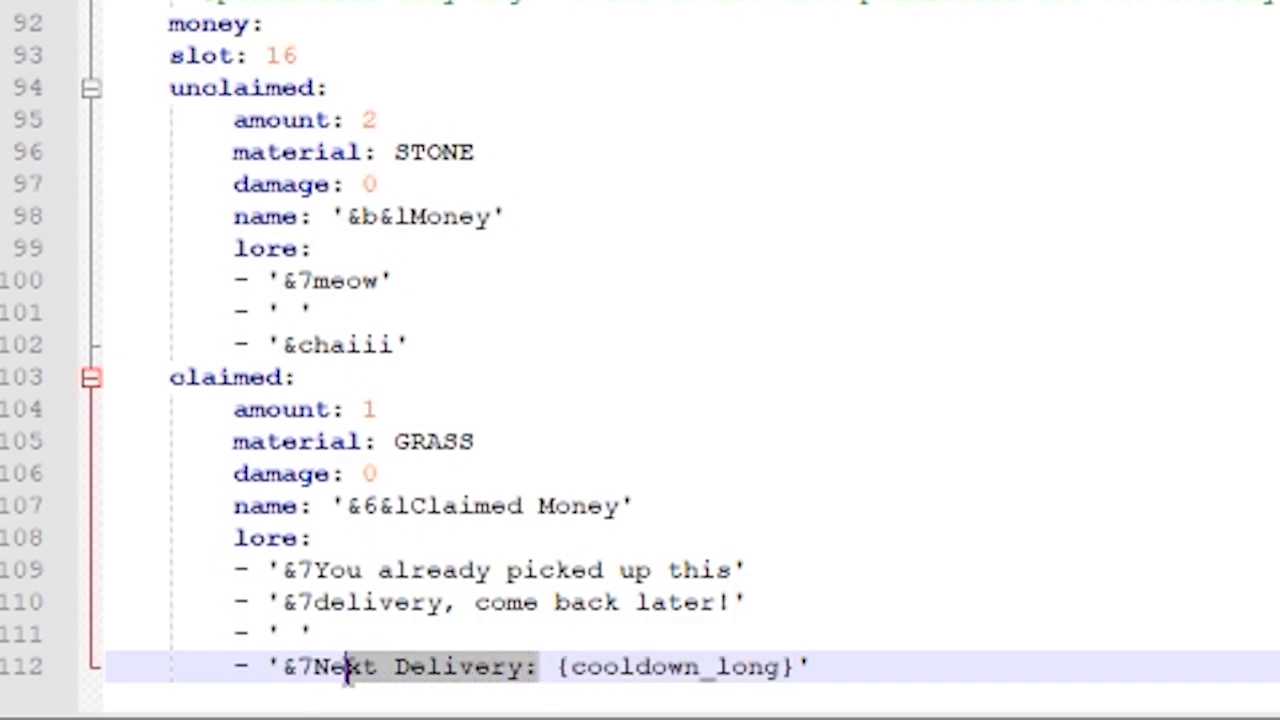
left_click(755, 666)
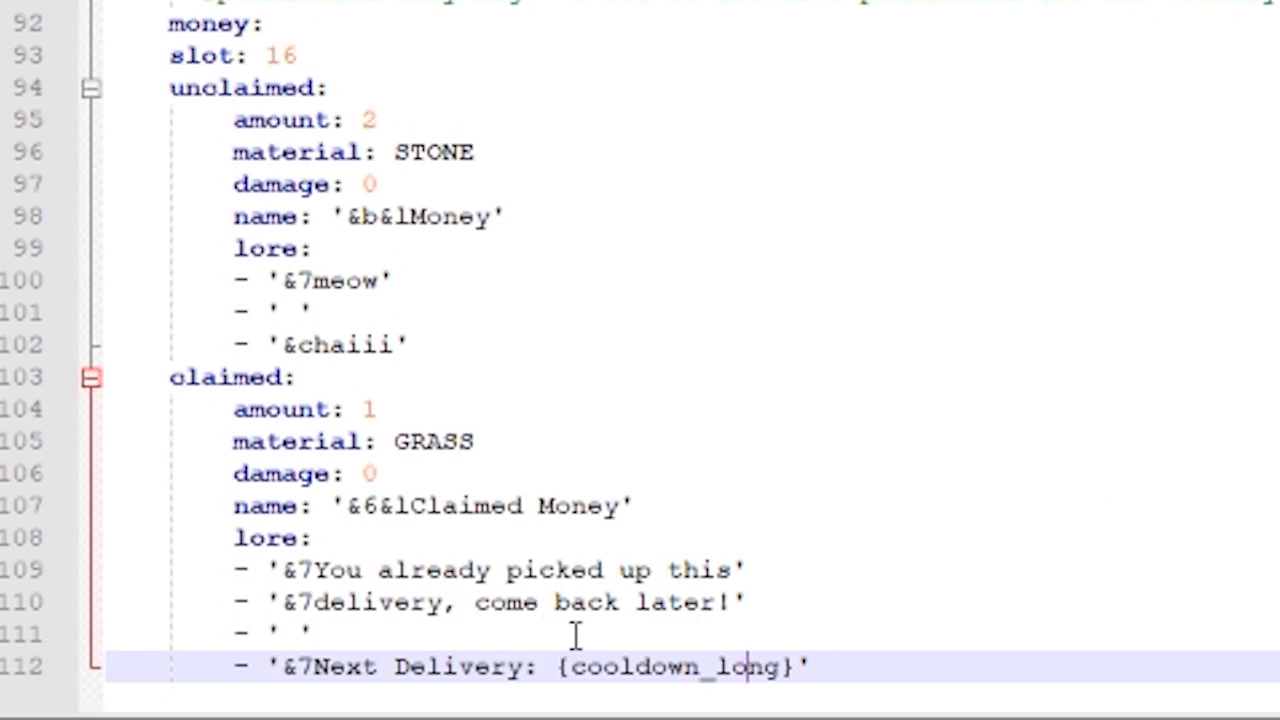
left_click_drag(574, 666, 786, 670)
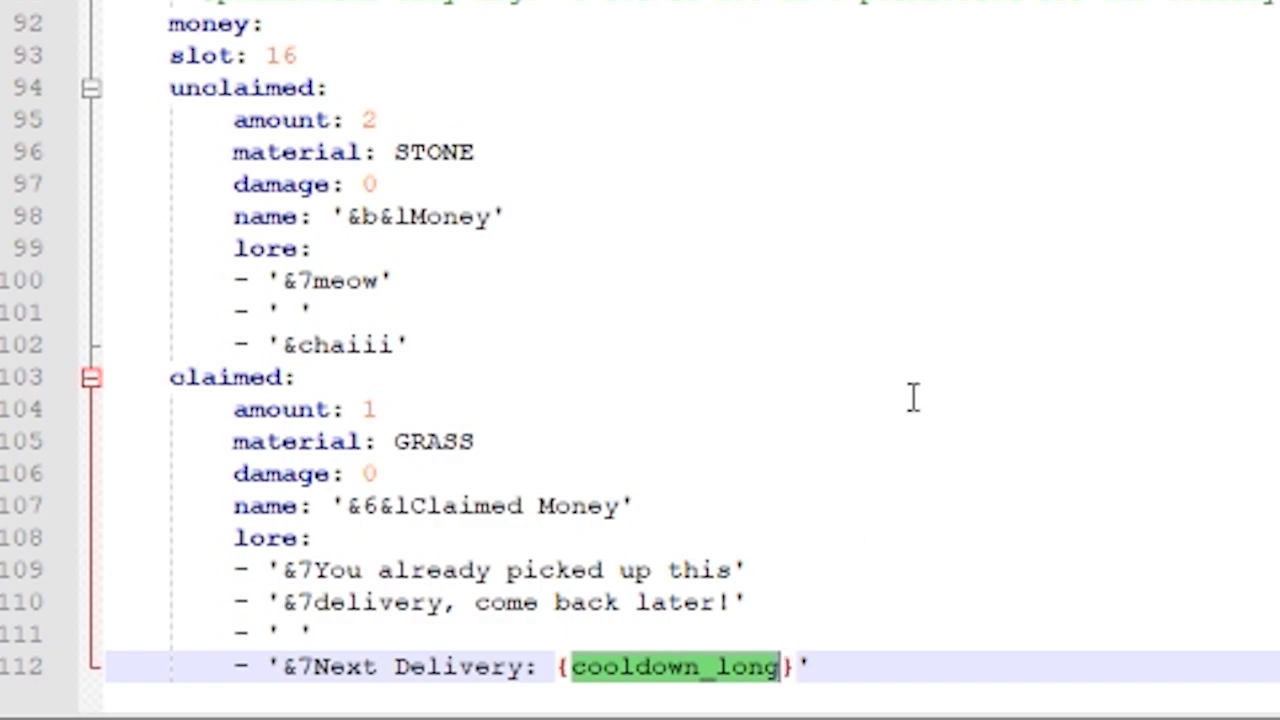
- Replace the text of the claimed item's first two lore lines with 'meow' and 'haiii', keeping the &7 codes
left_click_drag(740, 570, 312, 569)
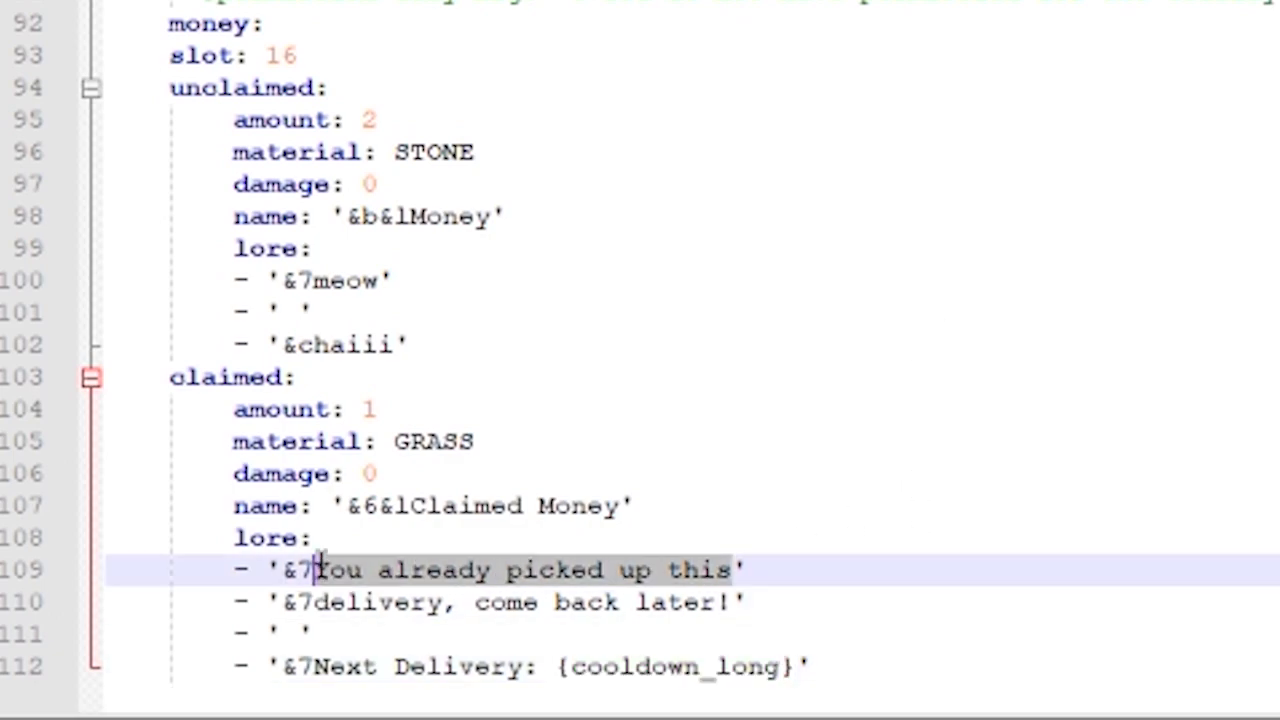
type("meow")
left_click_drag(742, 602, 312, 601)
type("haiii")
- Add a 'cooldown:' key below the claimed item's lore, aligned with 'claimed:'
left_click(857, 668)
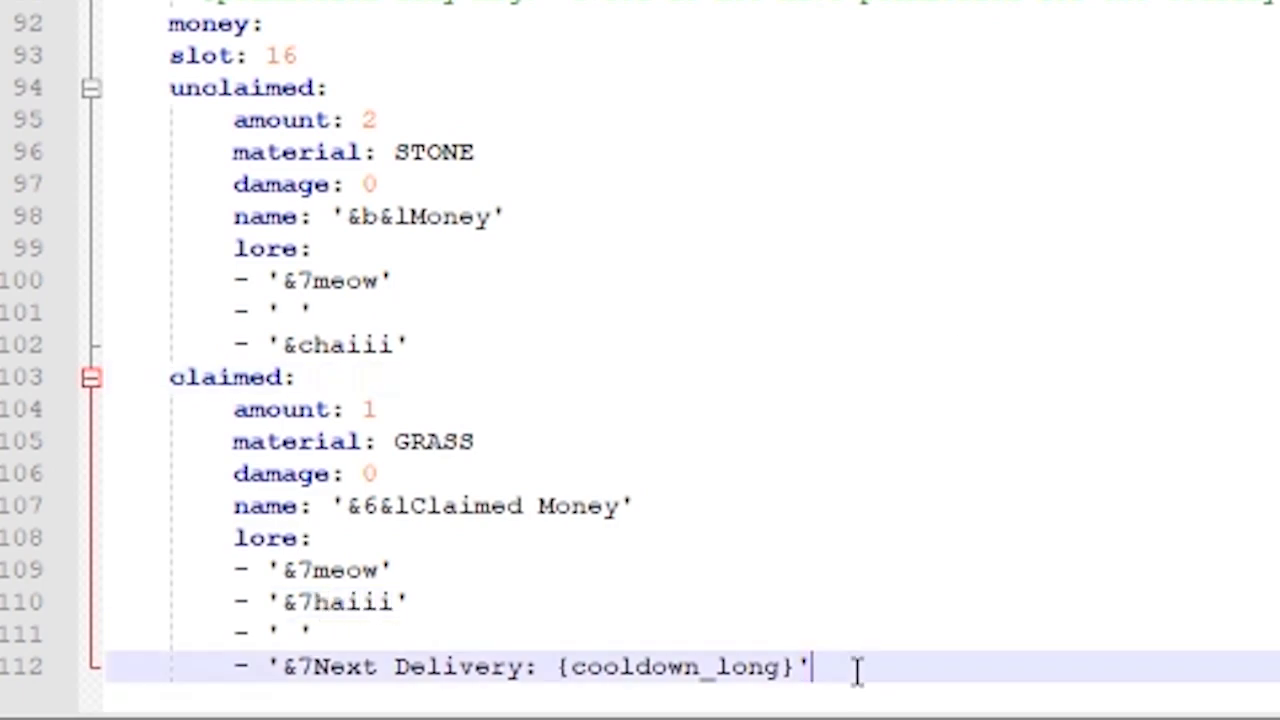
key("Return")
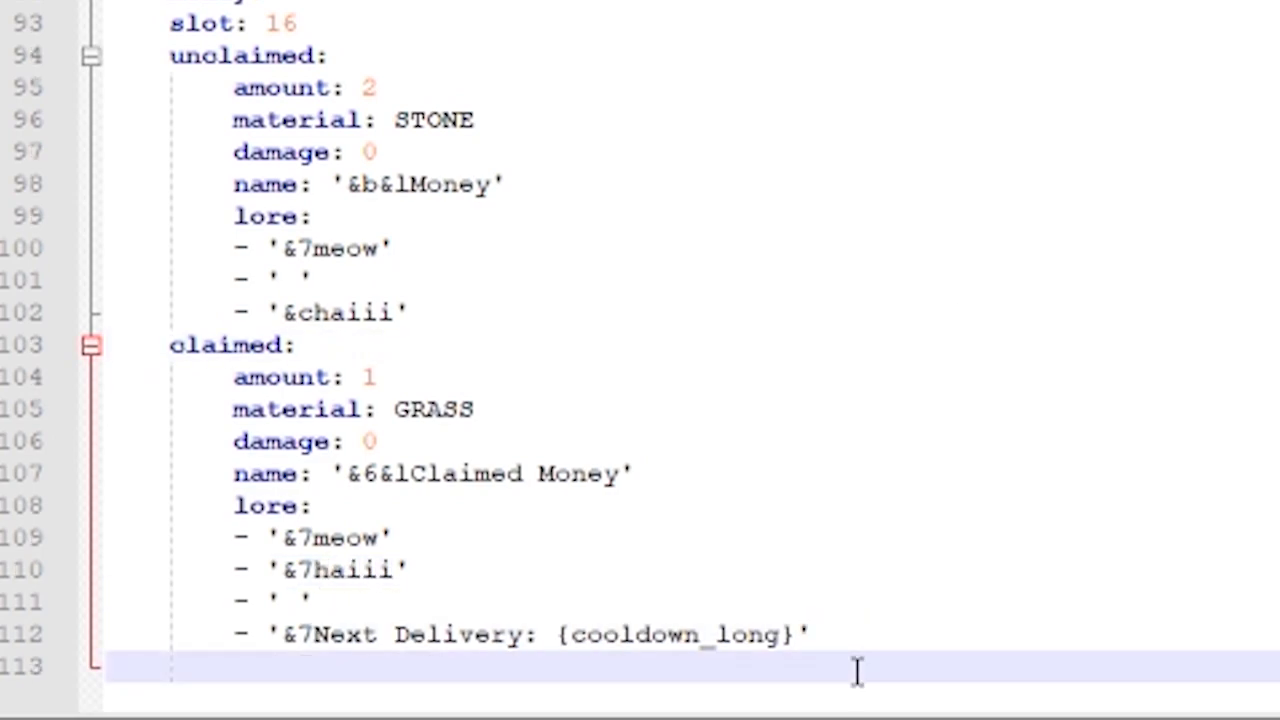
key("BackSpace")
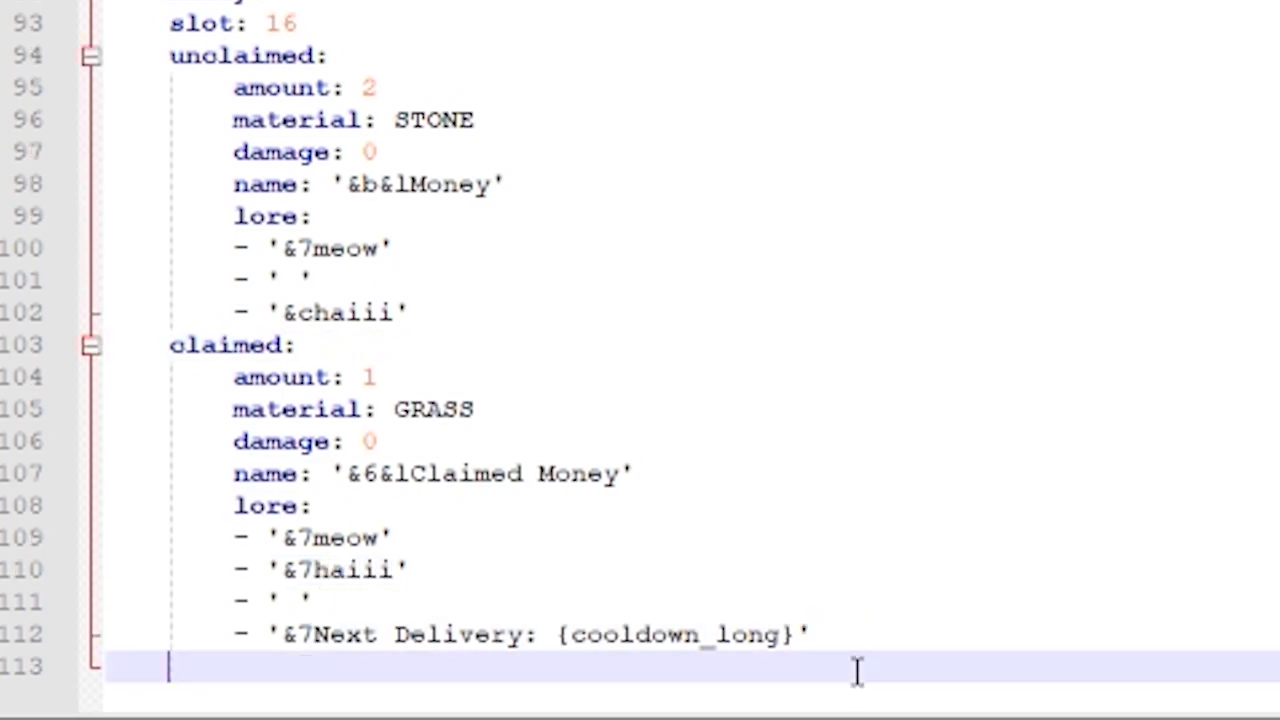
type("cooldown")
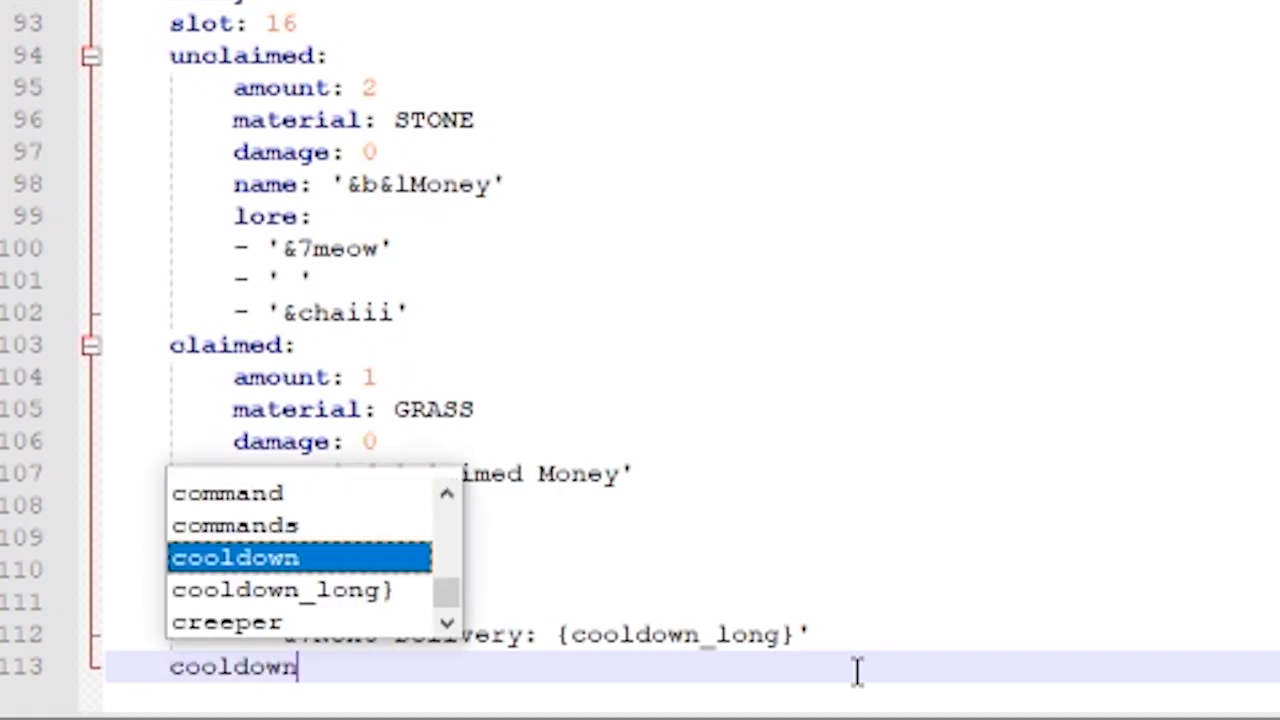
type(":")
- Indent the money reward's 'slot: 16' and 'unclaimed:' lines one level deeper
left_click(170, 23)
key("Tab")
left_click(171, 56)
key("Tab")
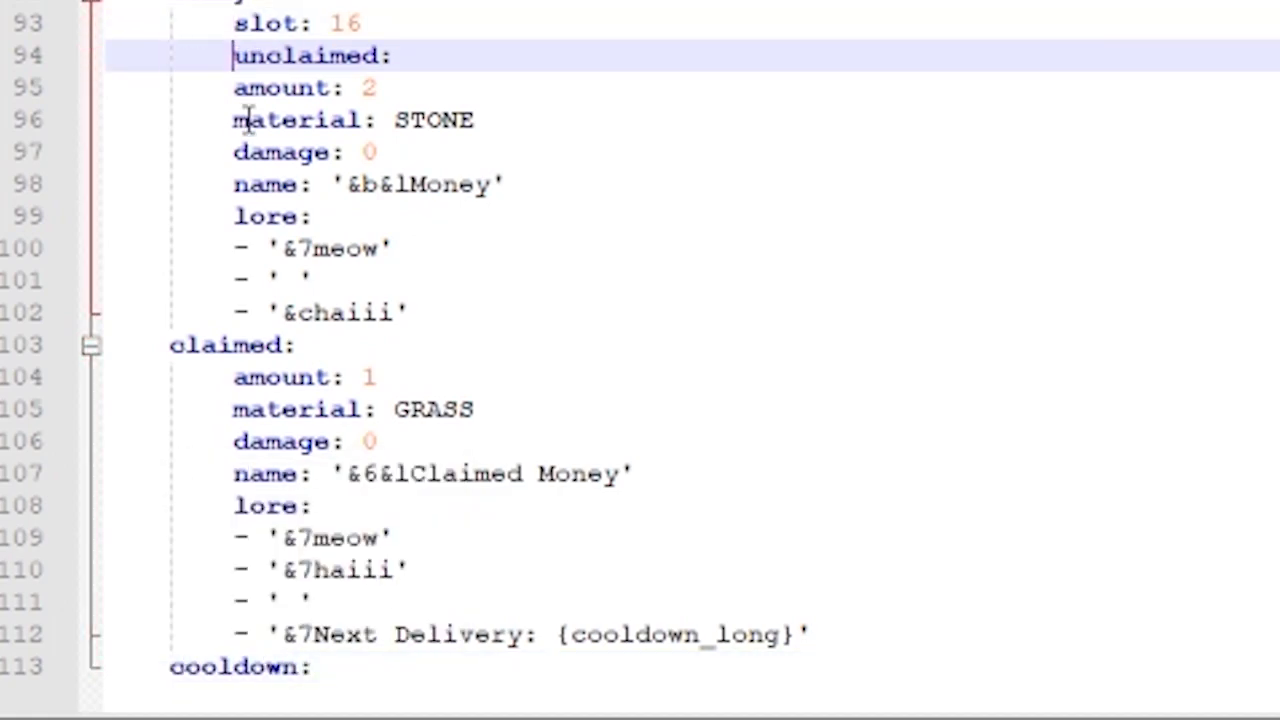
- Indent the unclaimed item's amount, material, damage, name and lore keys one level deeper under 'unclaimed:'
left_click(236, 90)
key("Tab")
left_click(234, 121)
key("Tab")
left_click(230, 152)
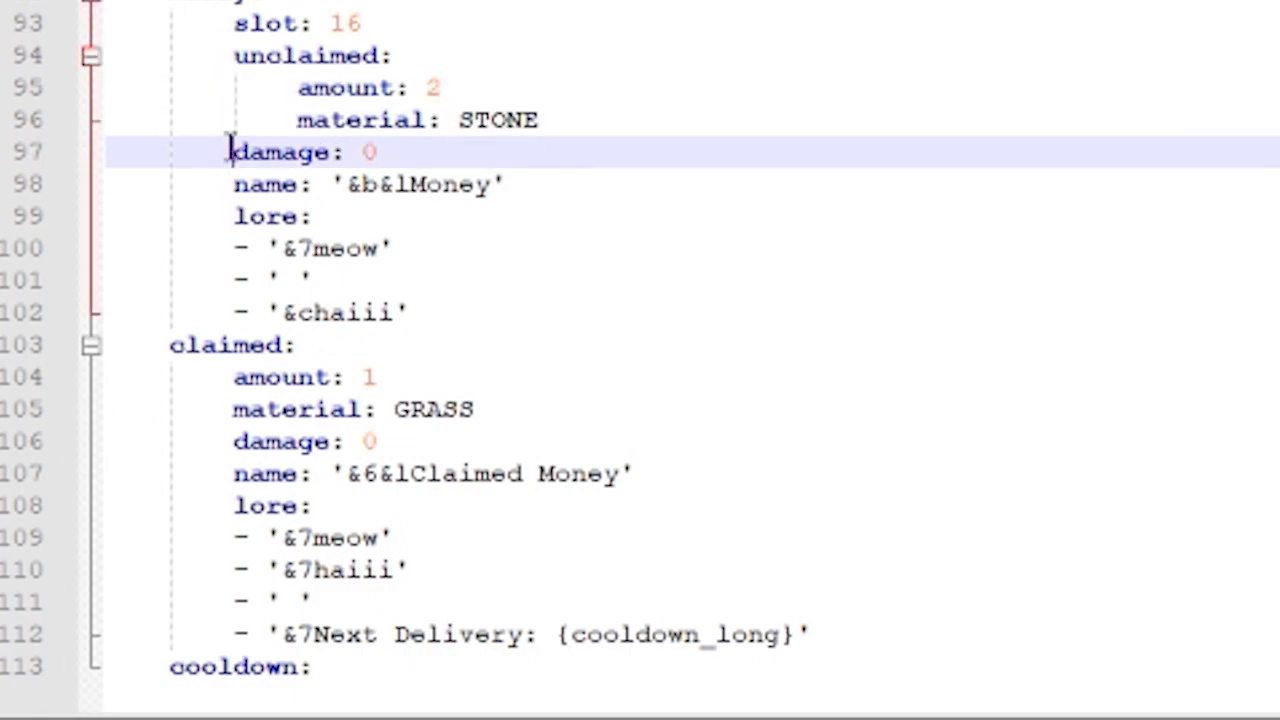
key("Tab")
left_click(234, 184)
key("Tab")
left_click(234, 216)
key("Tab")
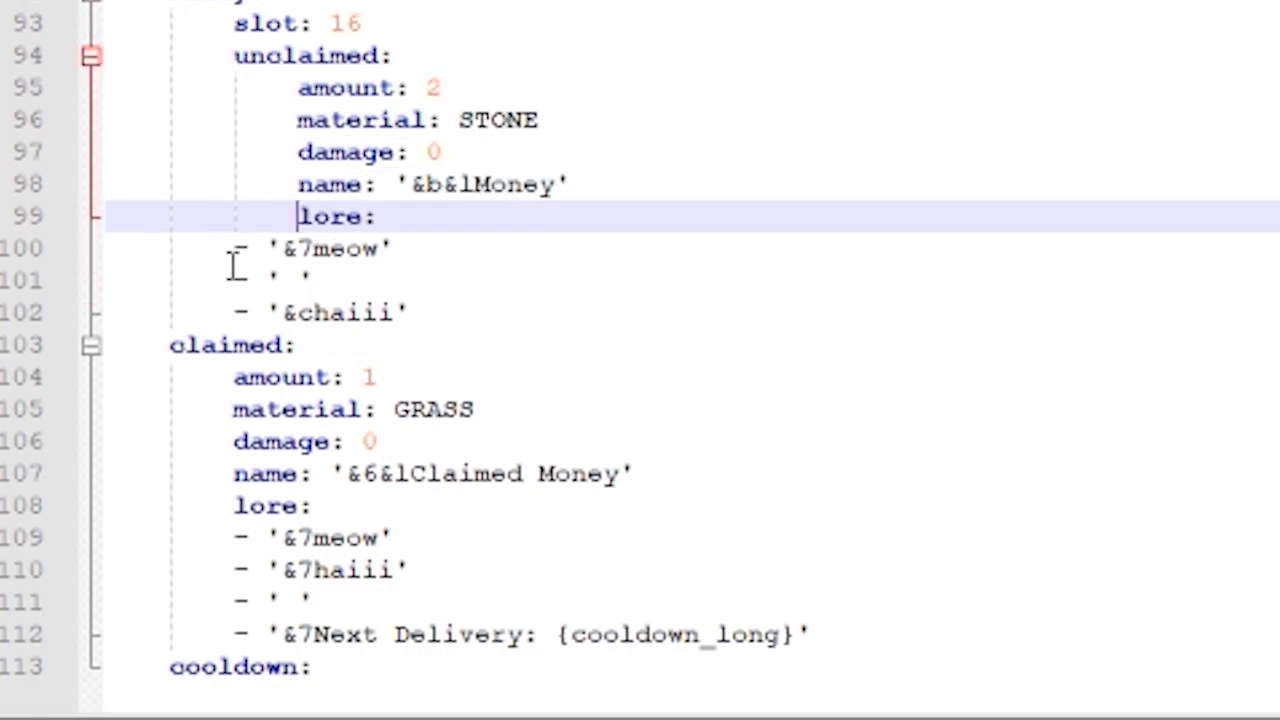
- Indent the unclaimed item's three lore entries to line up with its 'lore:' key
left_click(236, 262)
key("Tab")
left_click(237, 282)
key("Tab")
left_click(236, 312)
key("Tab")
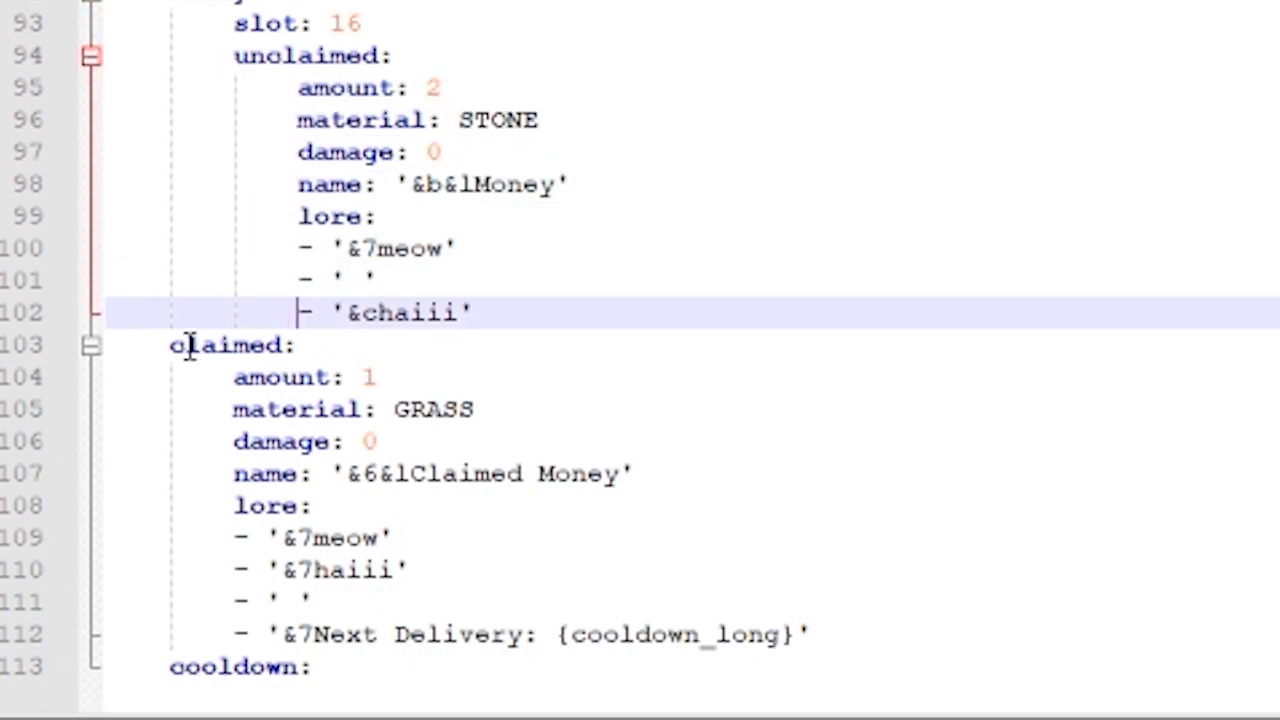
- Indent 'claimed:' and its amount, material, damage, name and lore keys one level deeper
left_click(172, 345)
key("Tab")
left_click(238, 378)
key("Tab")
left_click(234, 409)
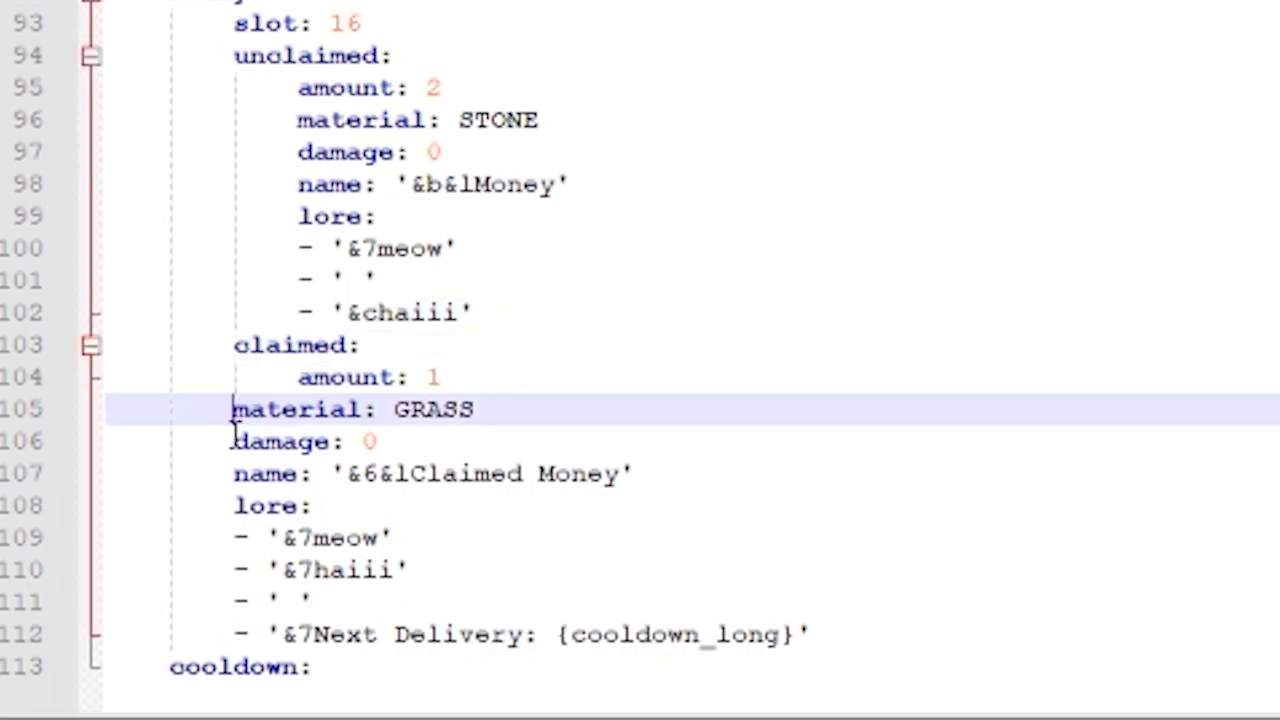
key("Tab")
left_click(236, 441)
key("Tab")
left_click(234, 473)
key("Tab")
left_click(234, 505)
key("Tab")
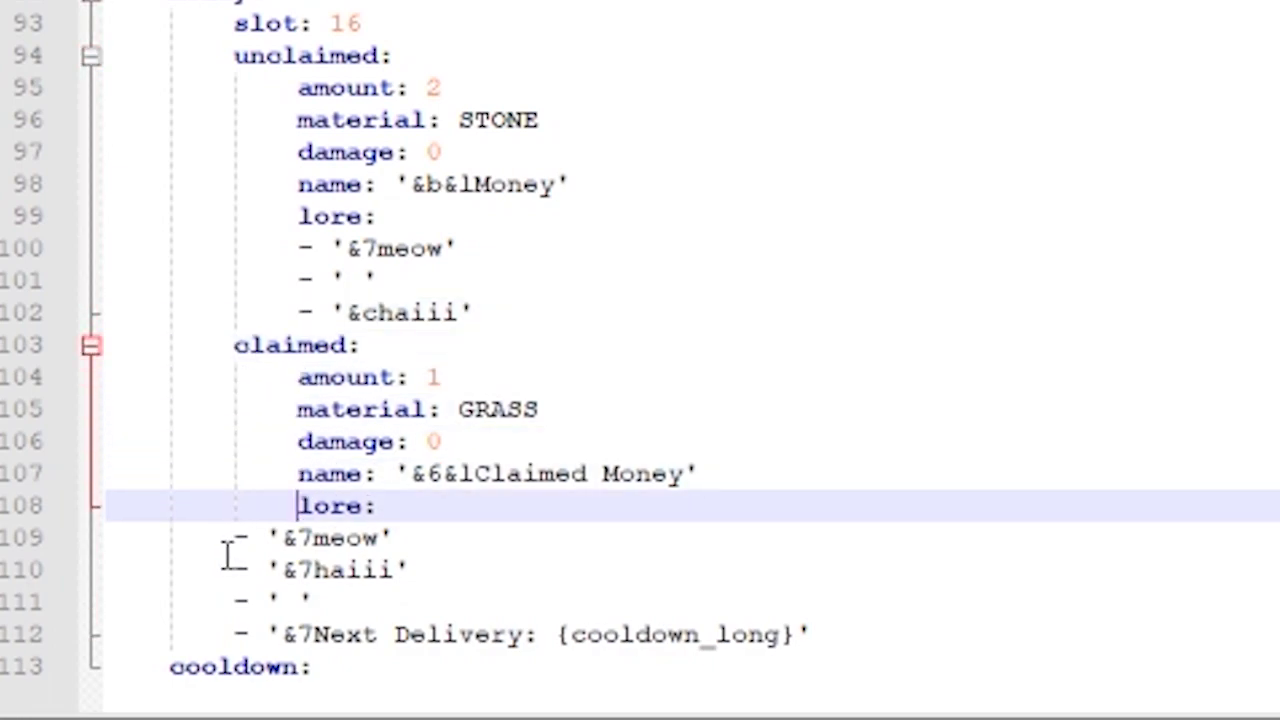
- Indent the claimed item's four lore entries to line up with its 'lore:' key
left_click(234, 538)
key("Tab")
left_click(236, 569)
key("Tab")
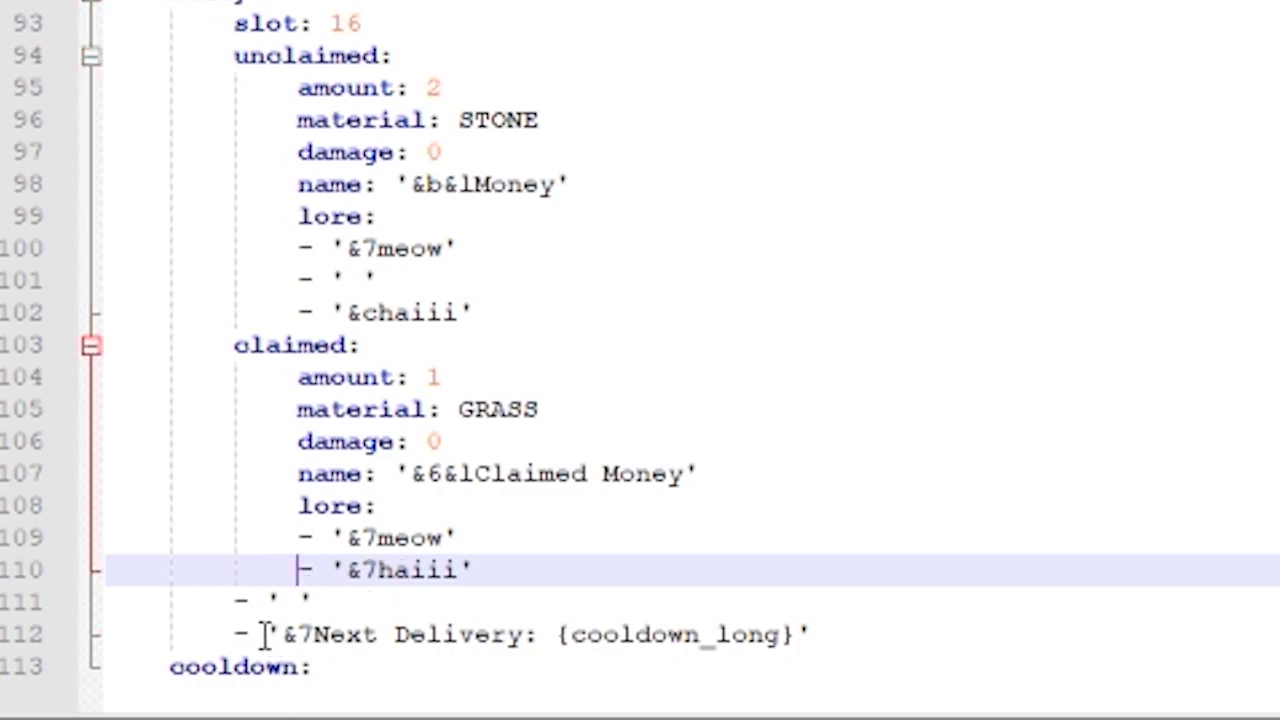
left_click(234, 601)
key("Tab")
left_click(234, 634)
key("Tab")
- Fill in the money reward's command entry as '[CONSOLE]eco give {player} 100'
left_click(395, 667)
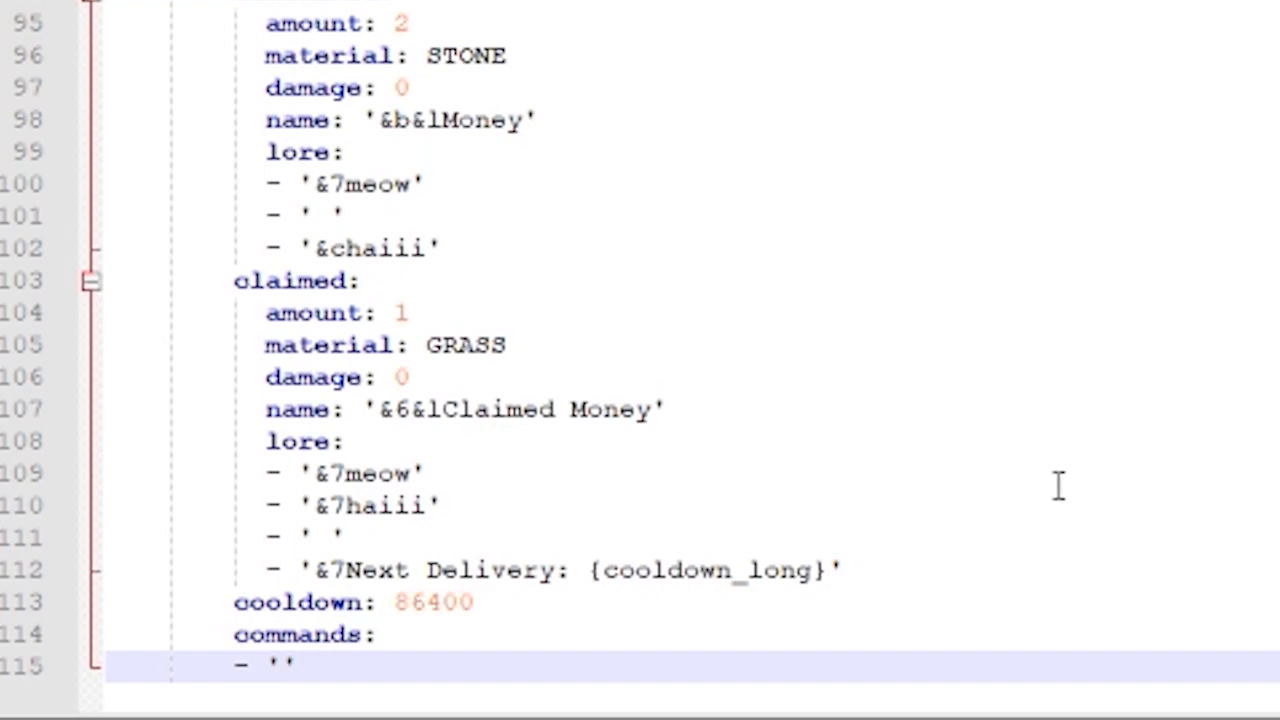
type("[CONSOLE]")
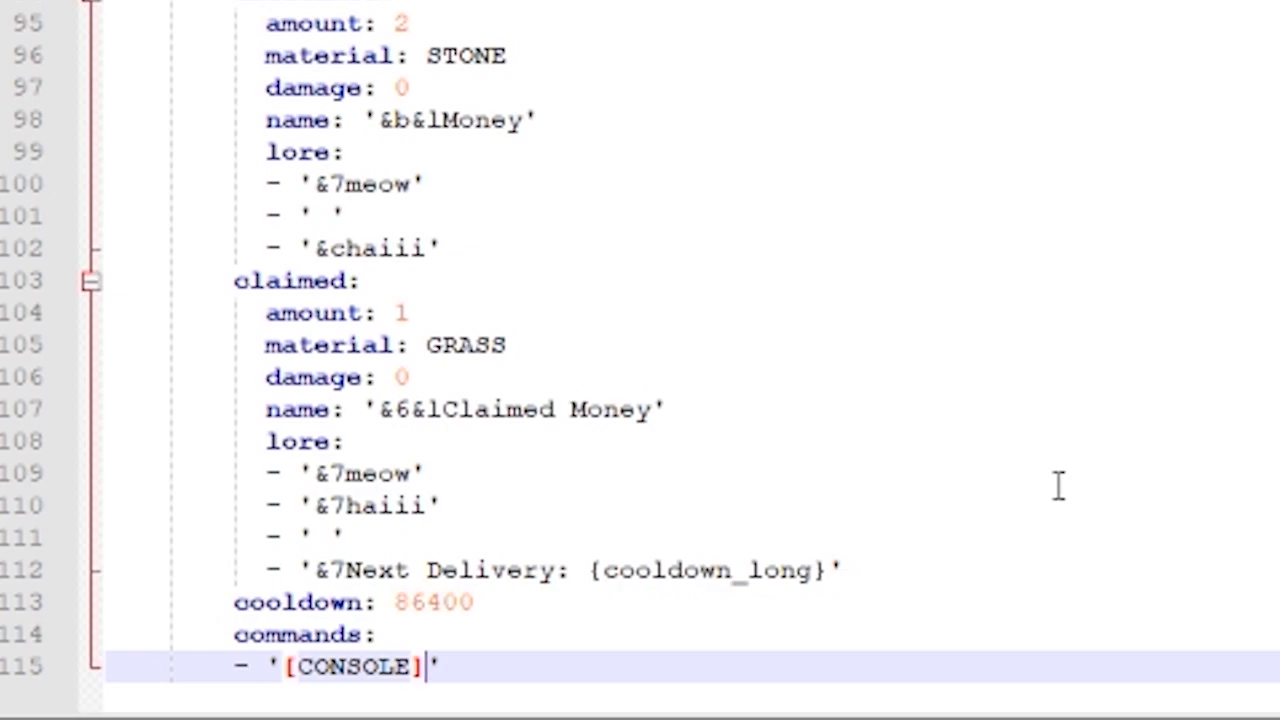
type("eco give")
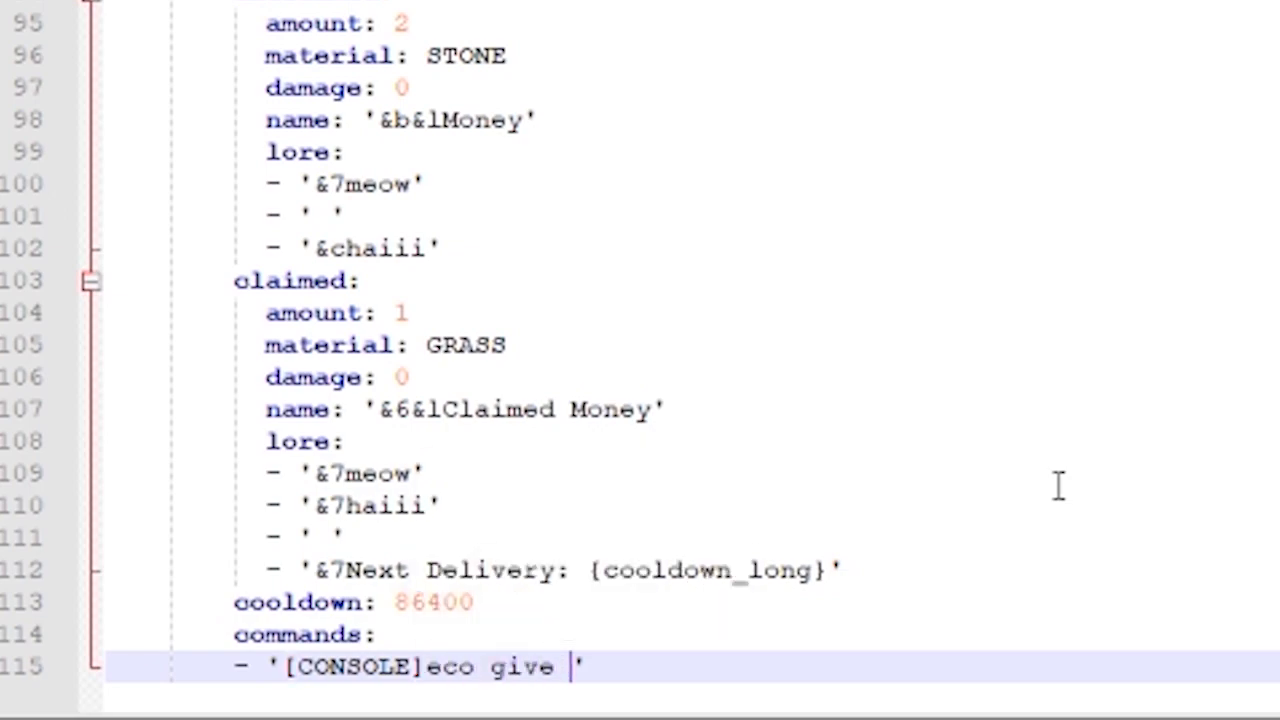
type(" {player} 1")
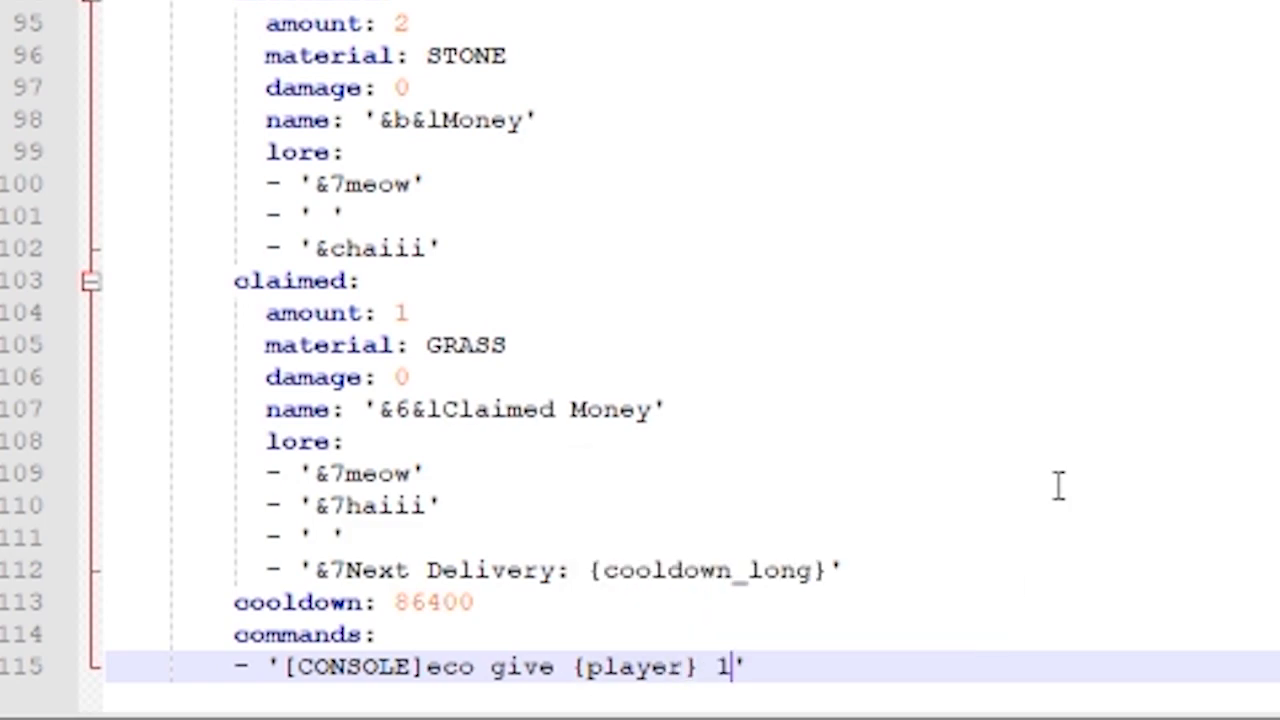
type("00")
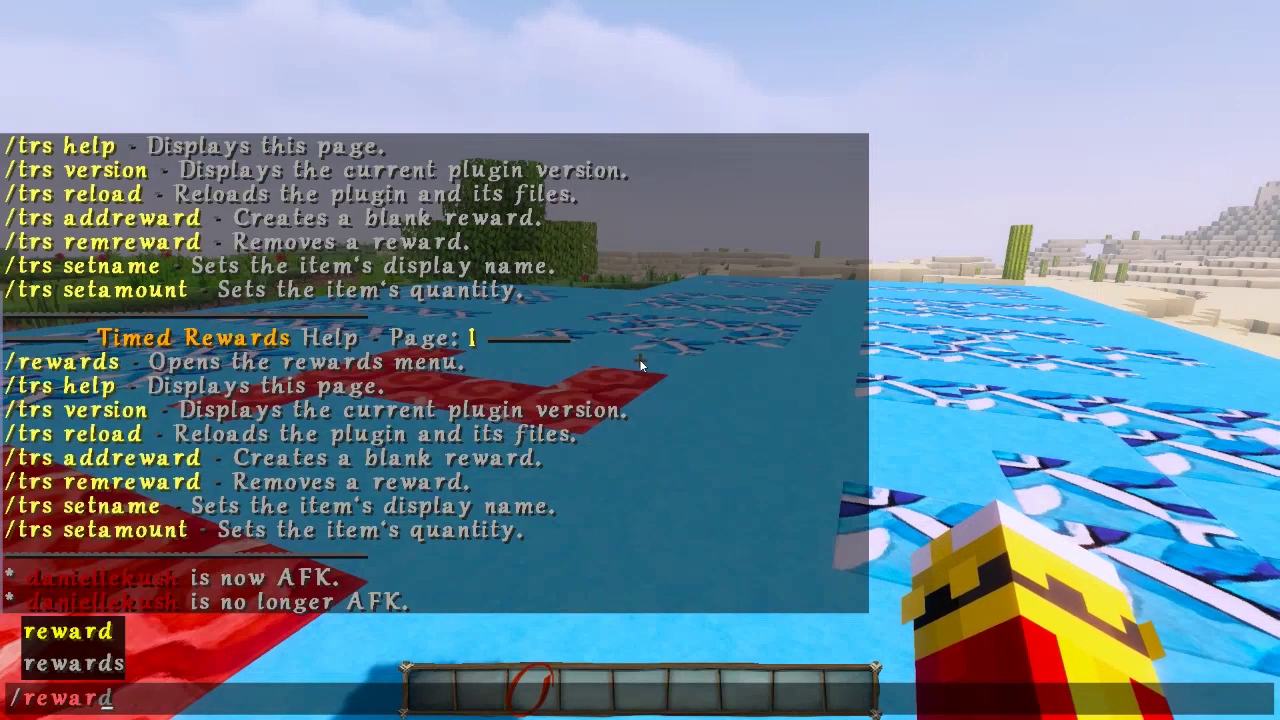
- Try the reward command, open the Rewards Menu through the Delivery Man, and claim the custom money reward
key("Return")
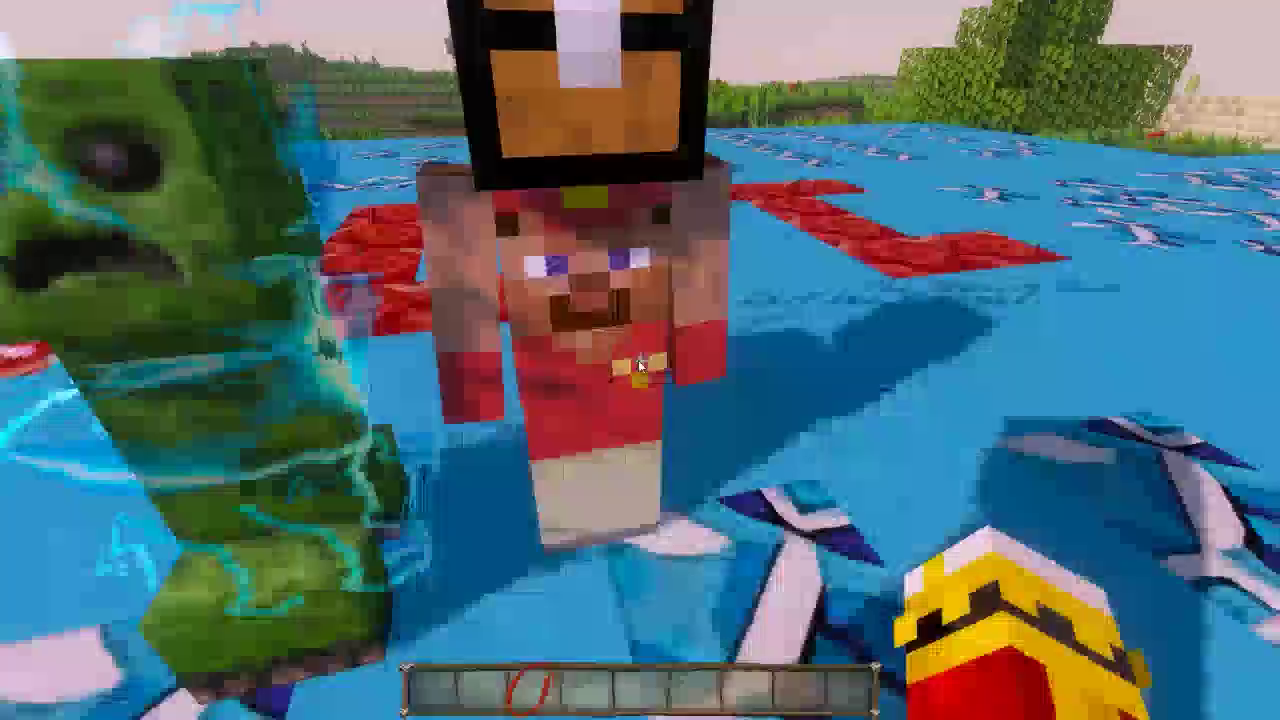
right_click(640, 360)
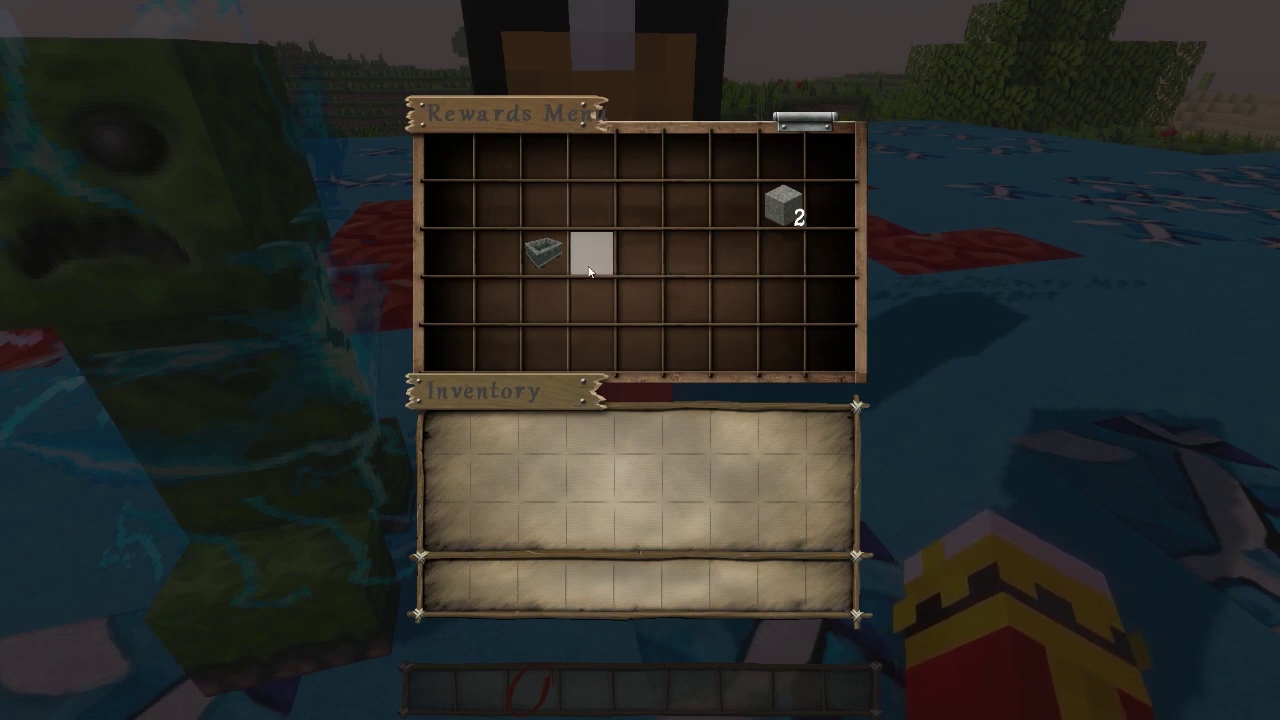
left_click(790, 201)
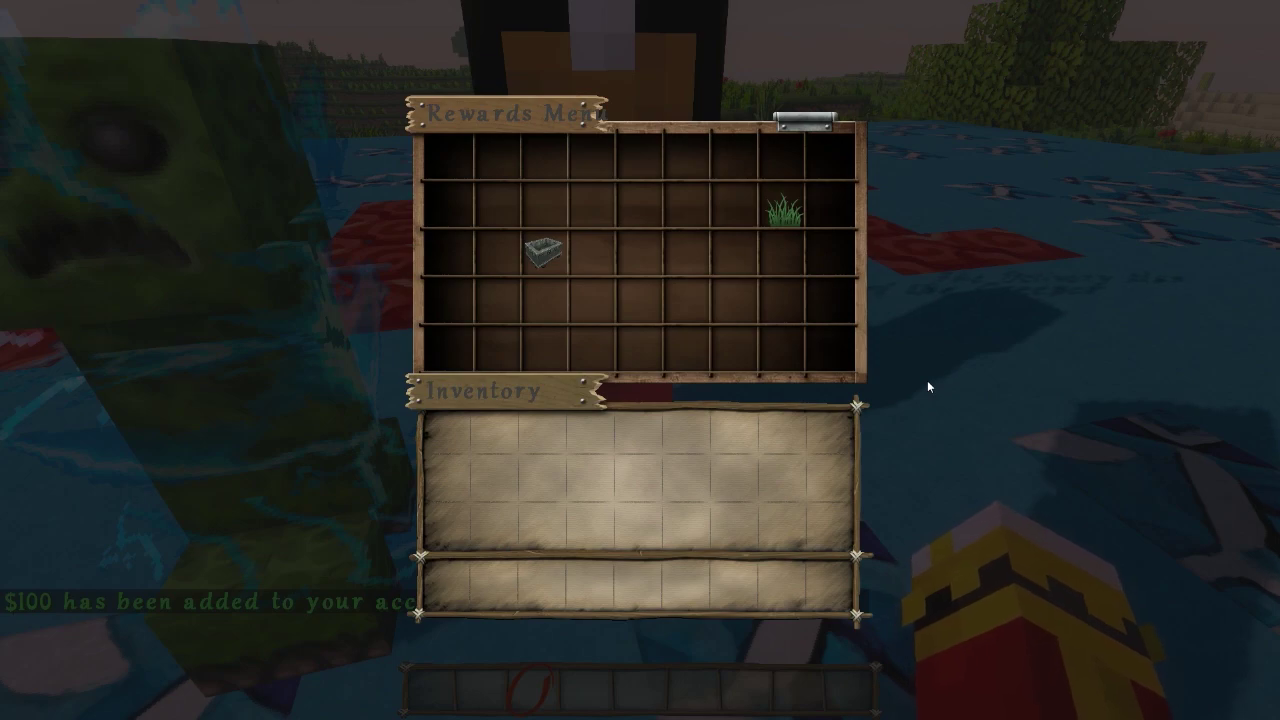
- Close the Rewards Menu and check the chat log for the reward payout
key("Escape")
key("t")
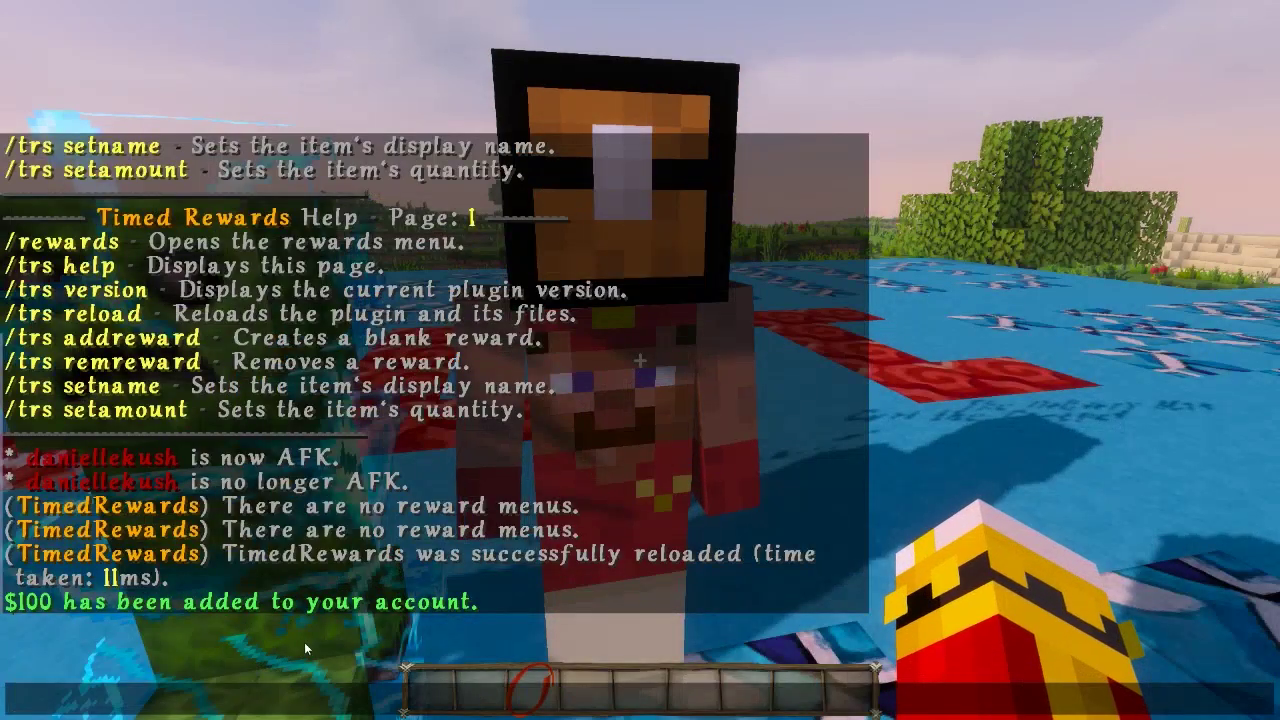
key("Escape")
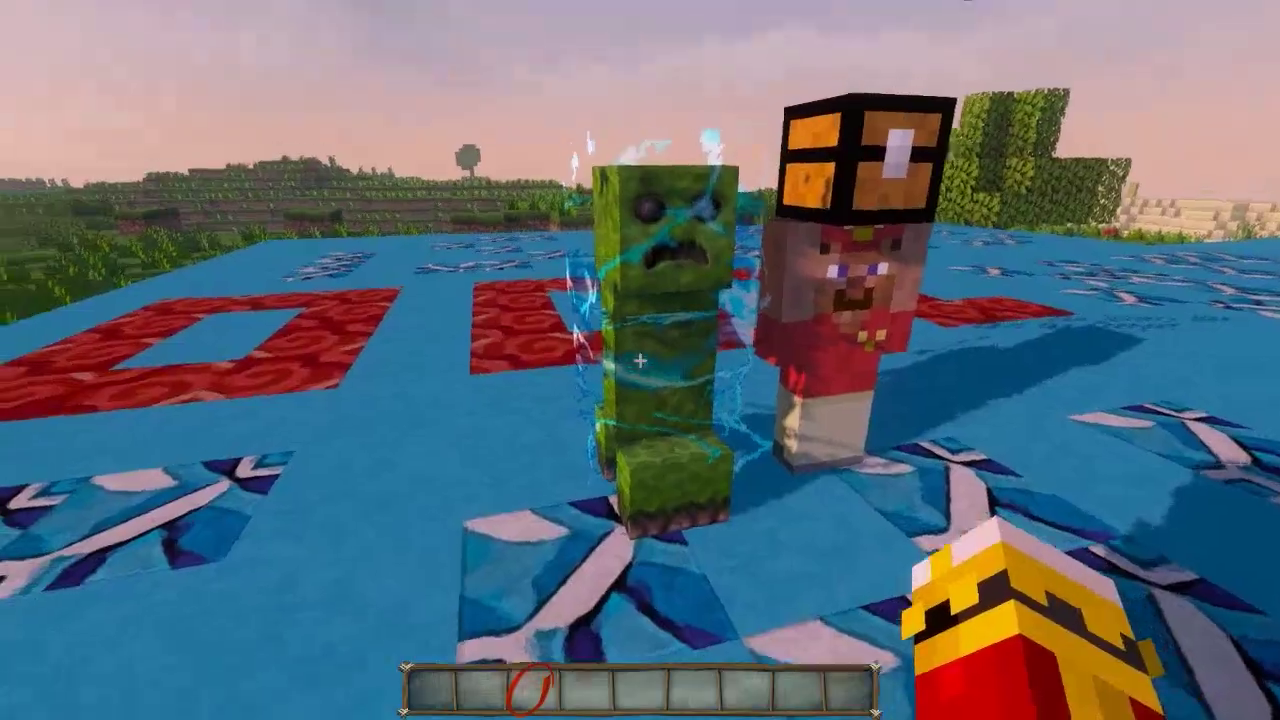
right_click(640, 360)
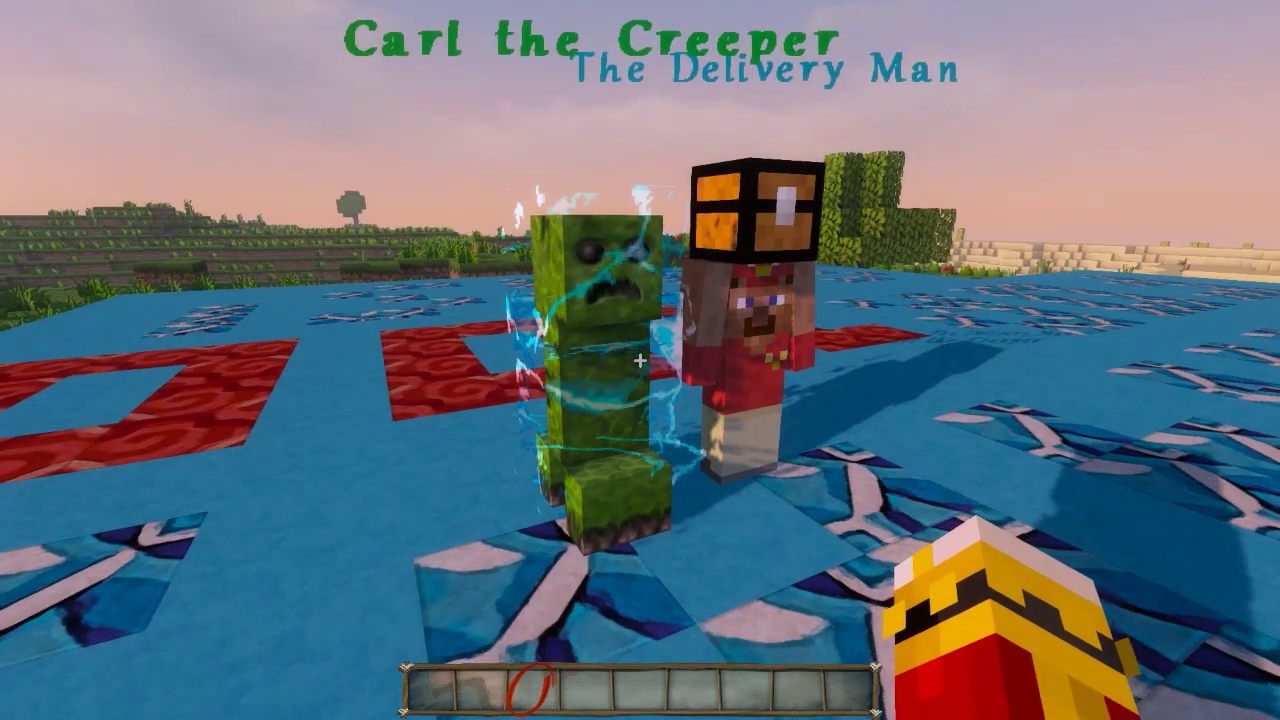
type("/re")
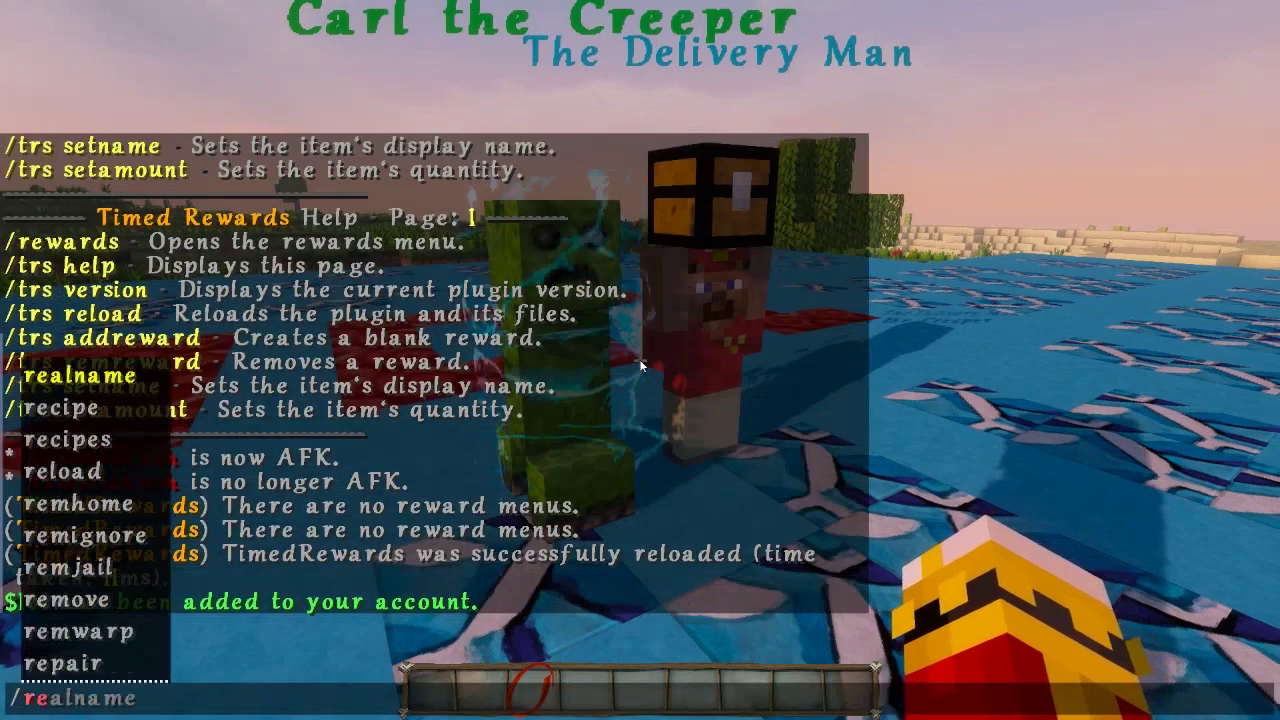
type("laod")
key("BackSpace")
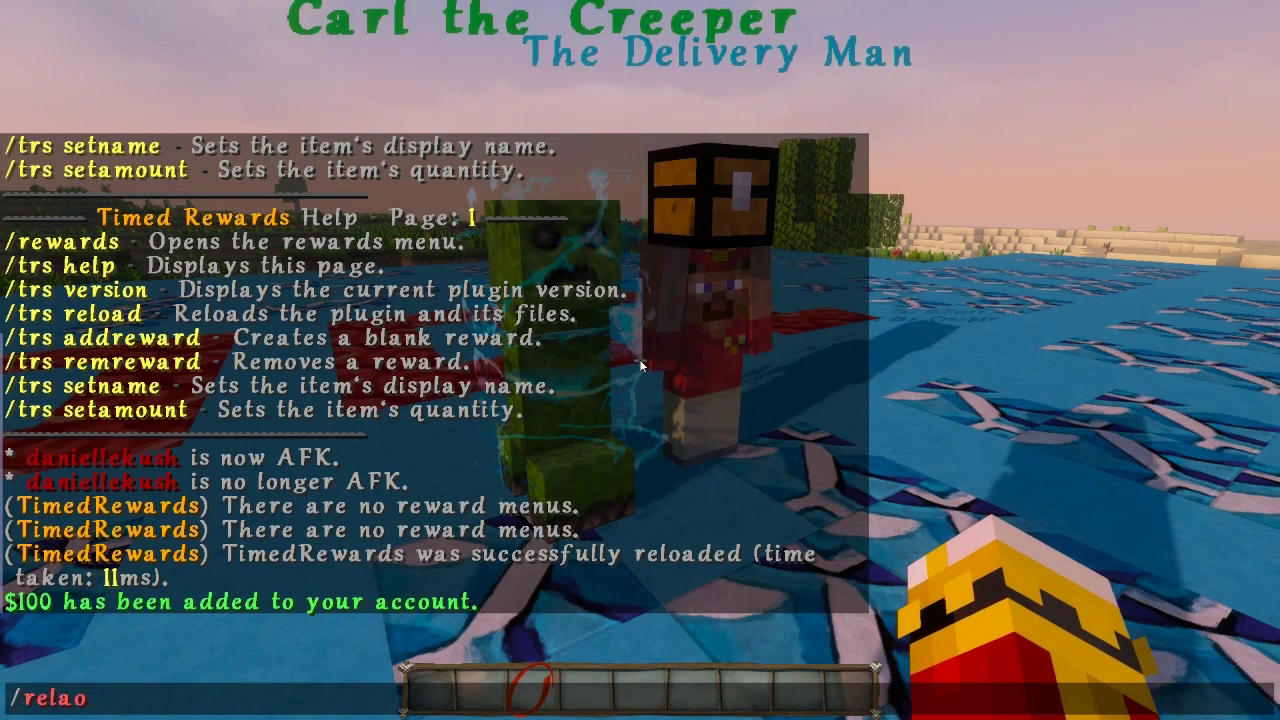
key("BackSpace")
key("BackSpace")
type("oad")
key("BackSpace")
key("BackSpace")
key("BackSpace")
key("BackSpace")
key("BackSpace")
key("BackSpace")
type("trs reload")
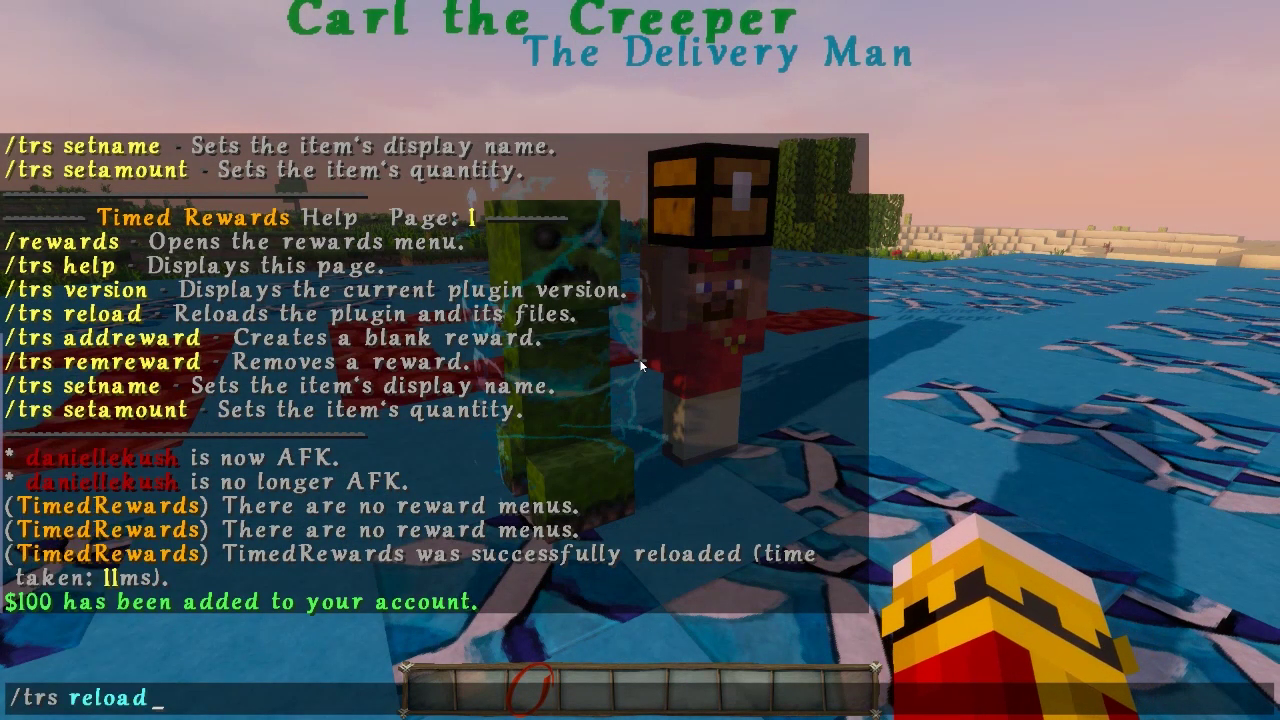
key("Escape")
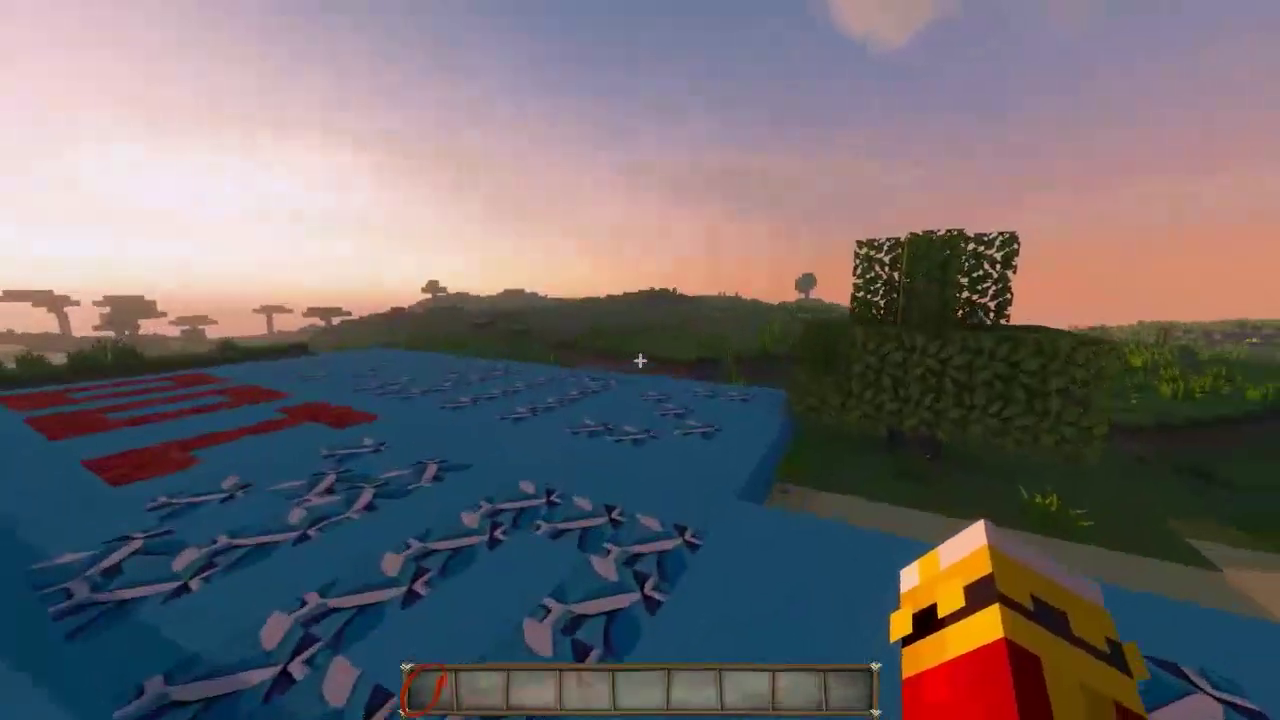
key("w")
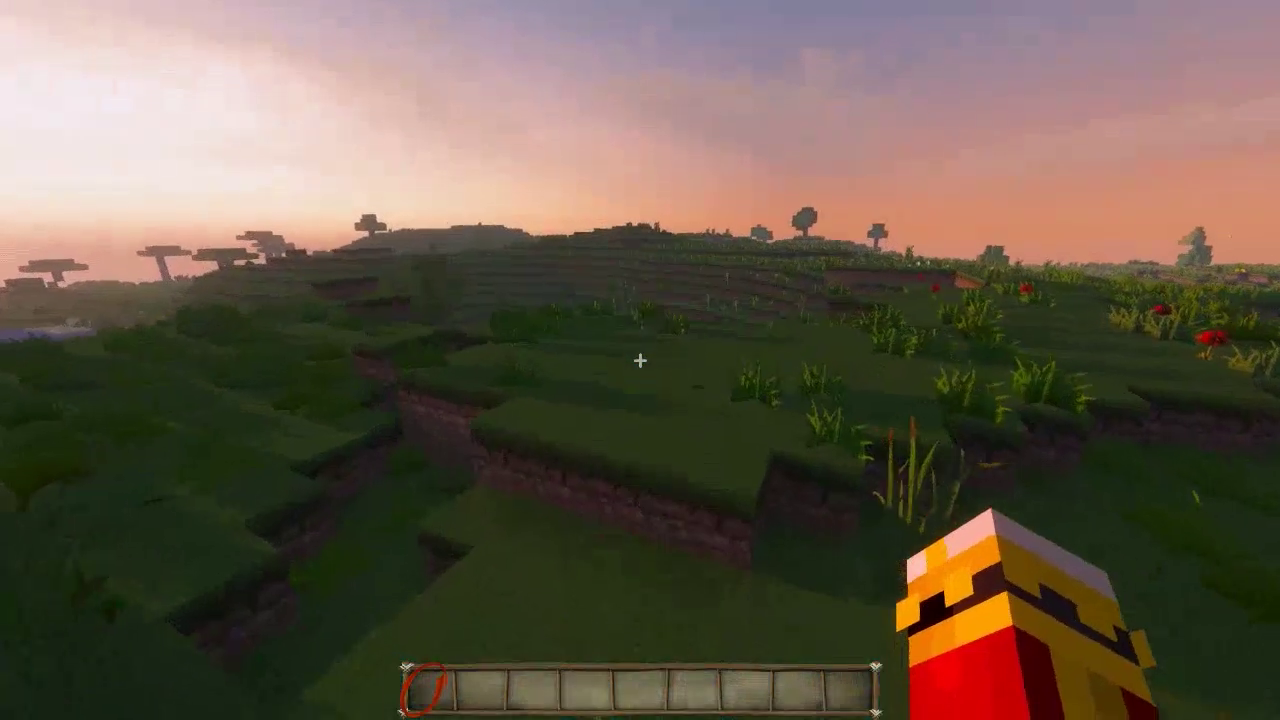
key("space")
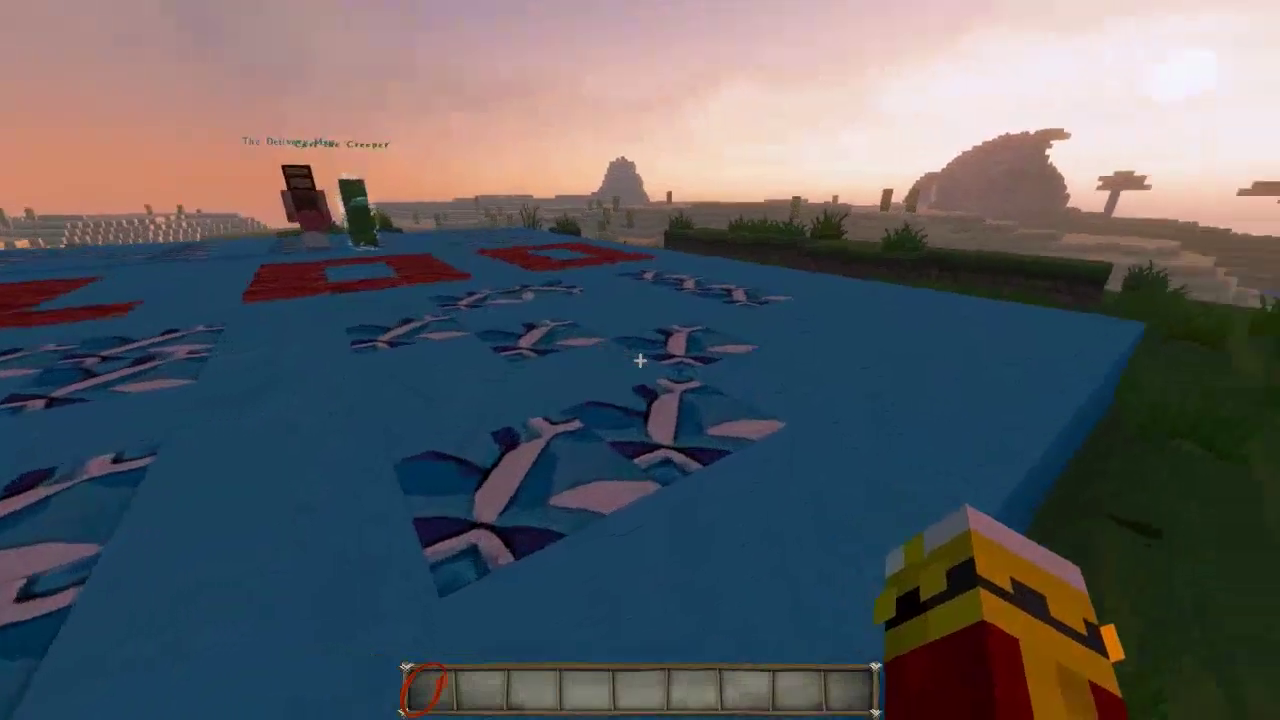
key("w")
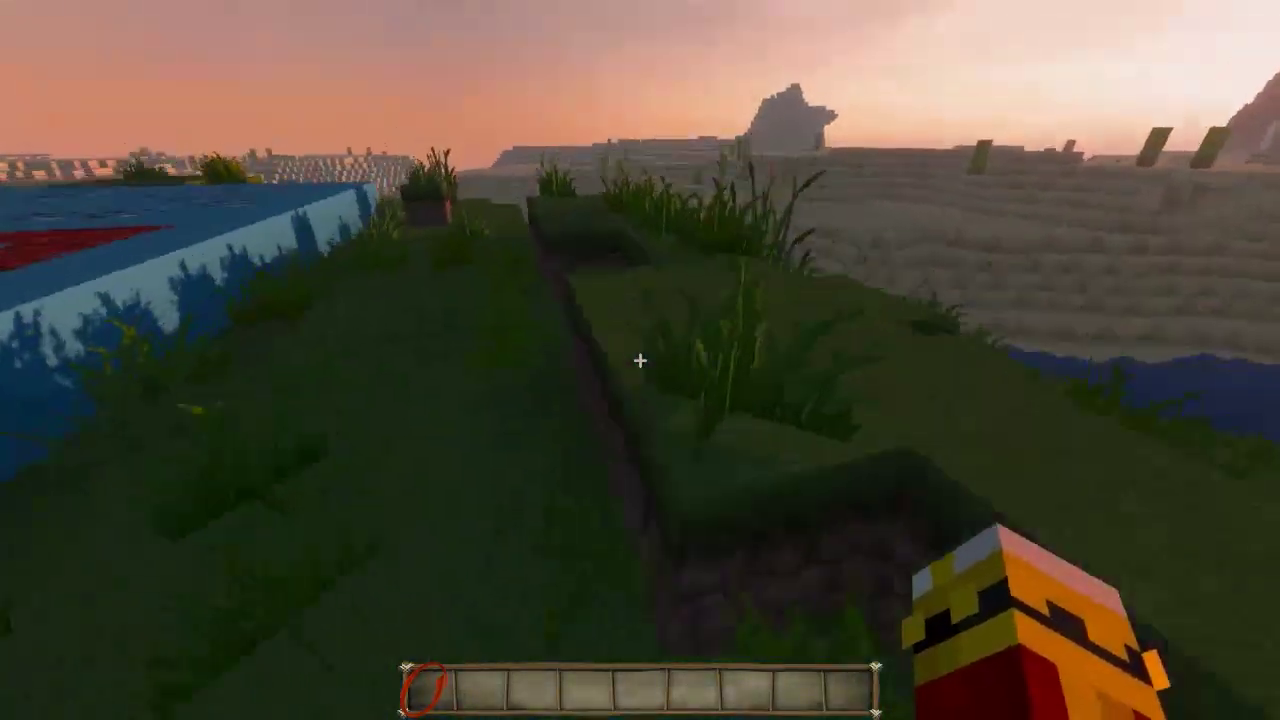
key("w")
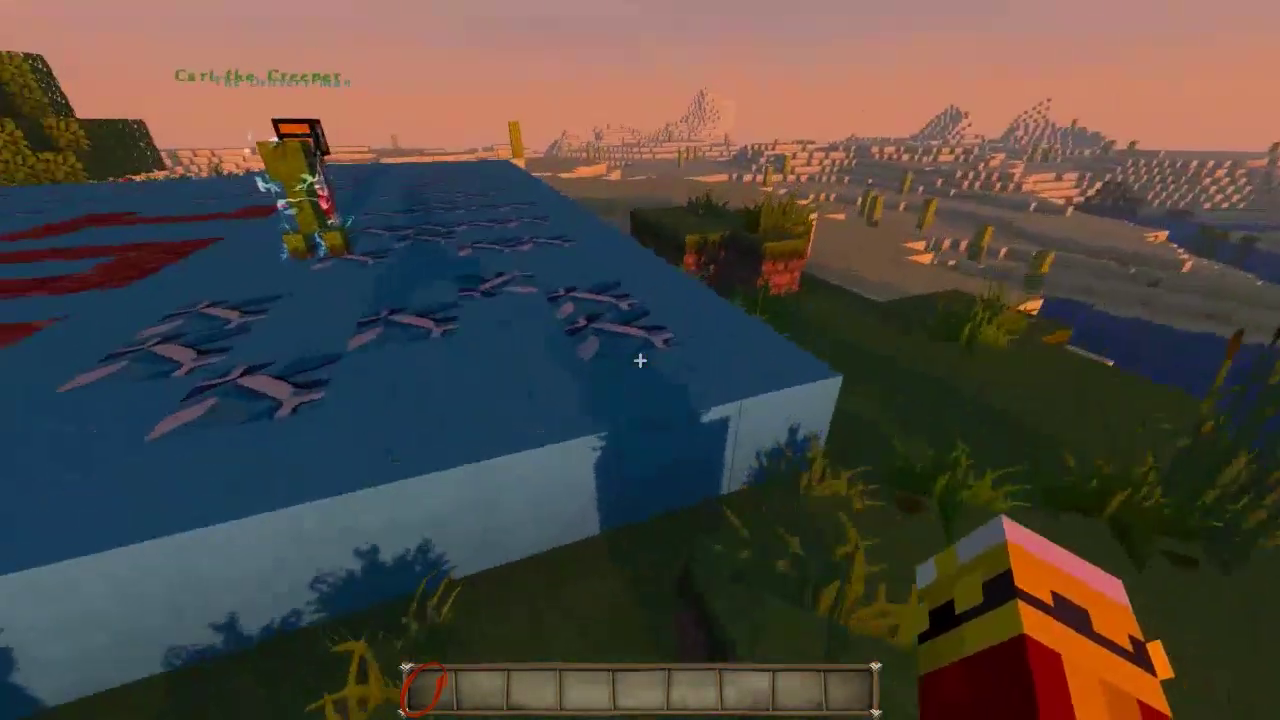
key("w")
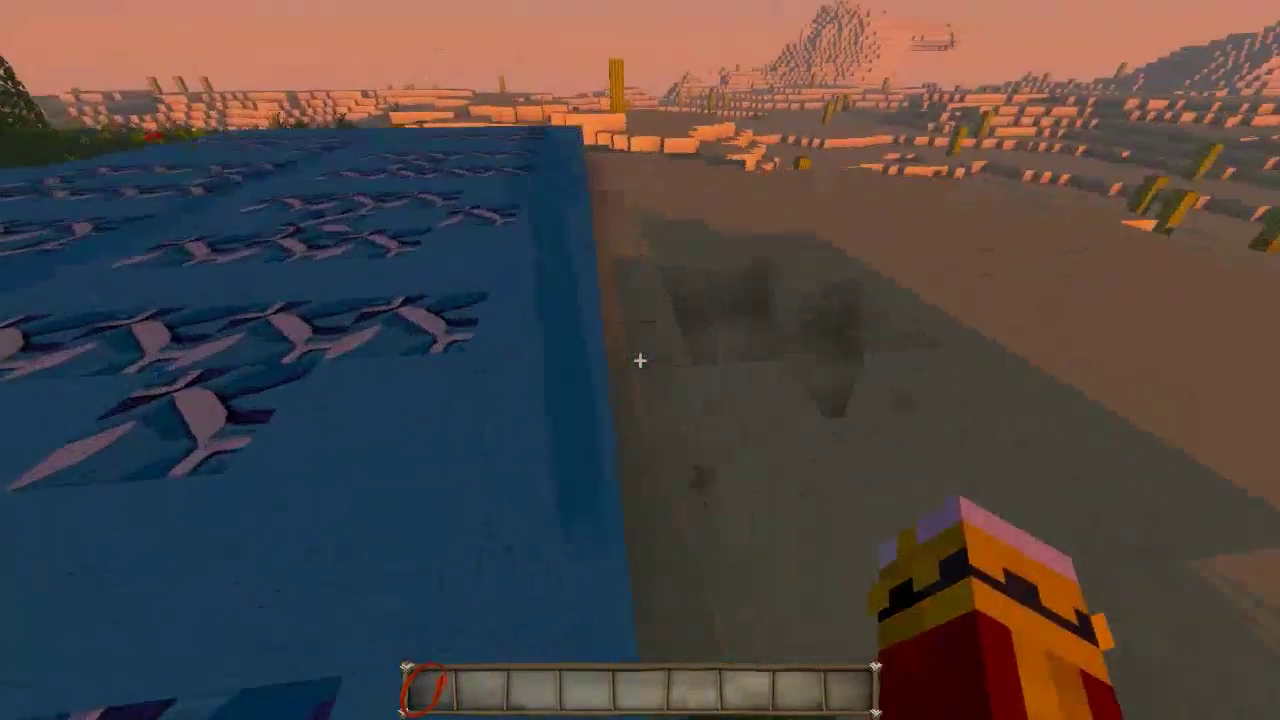
key("w")
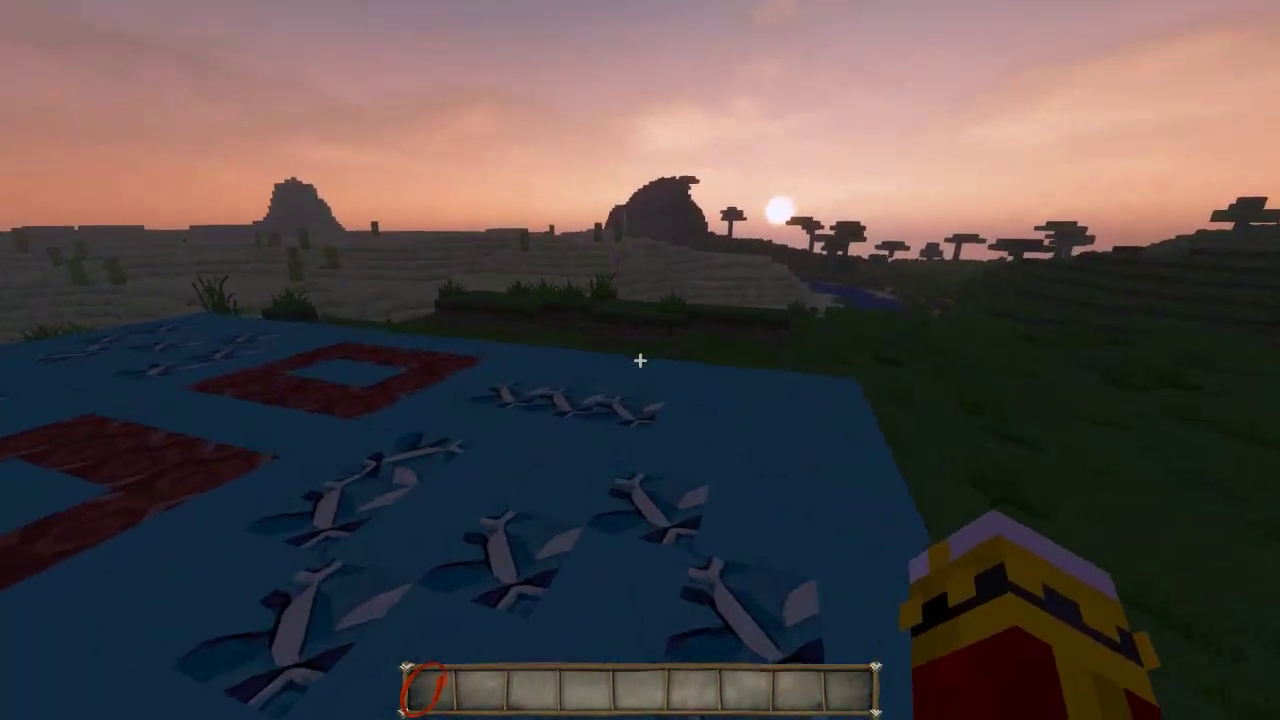
key("w")
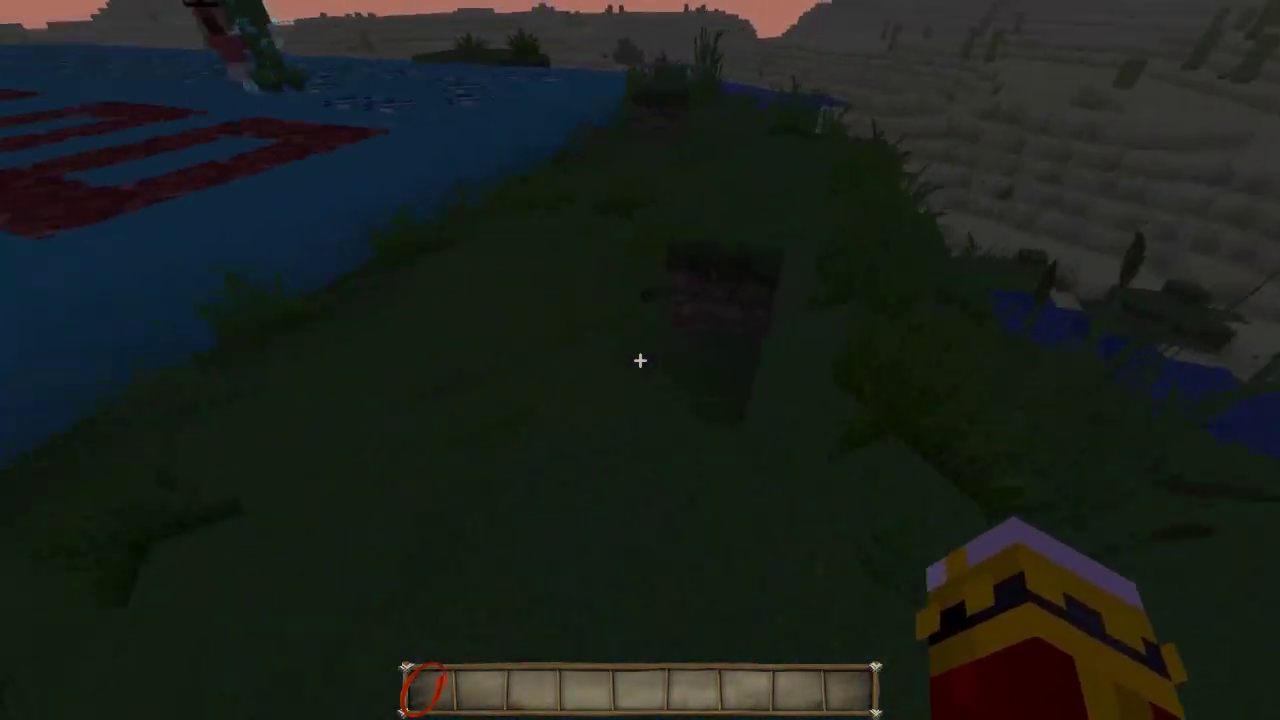
key("w")
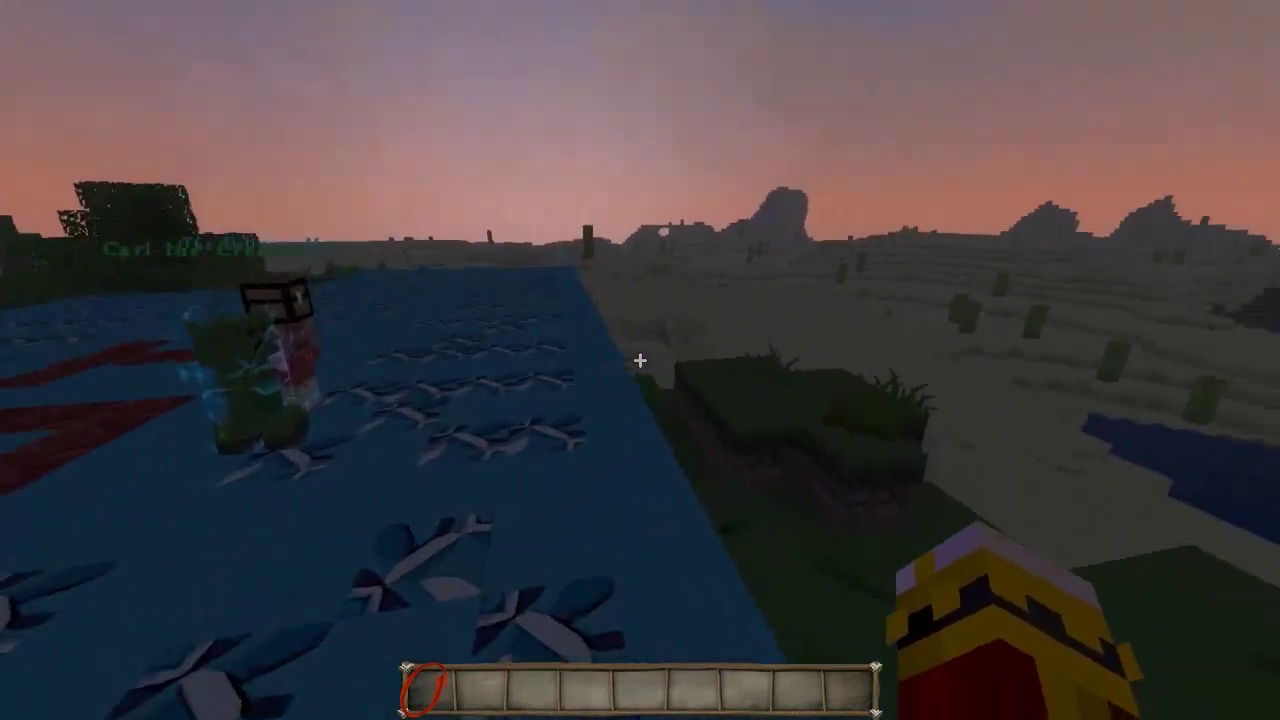
key("w")
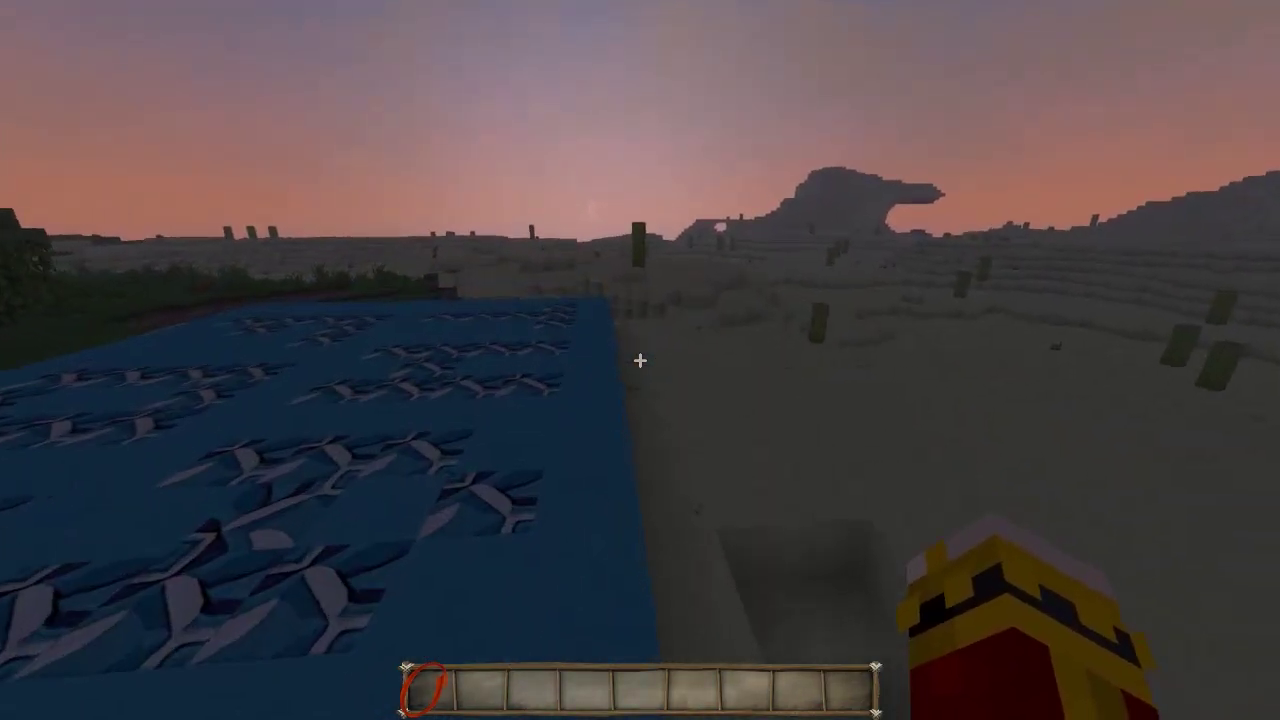
key("w")
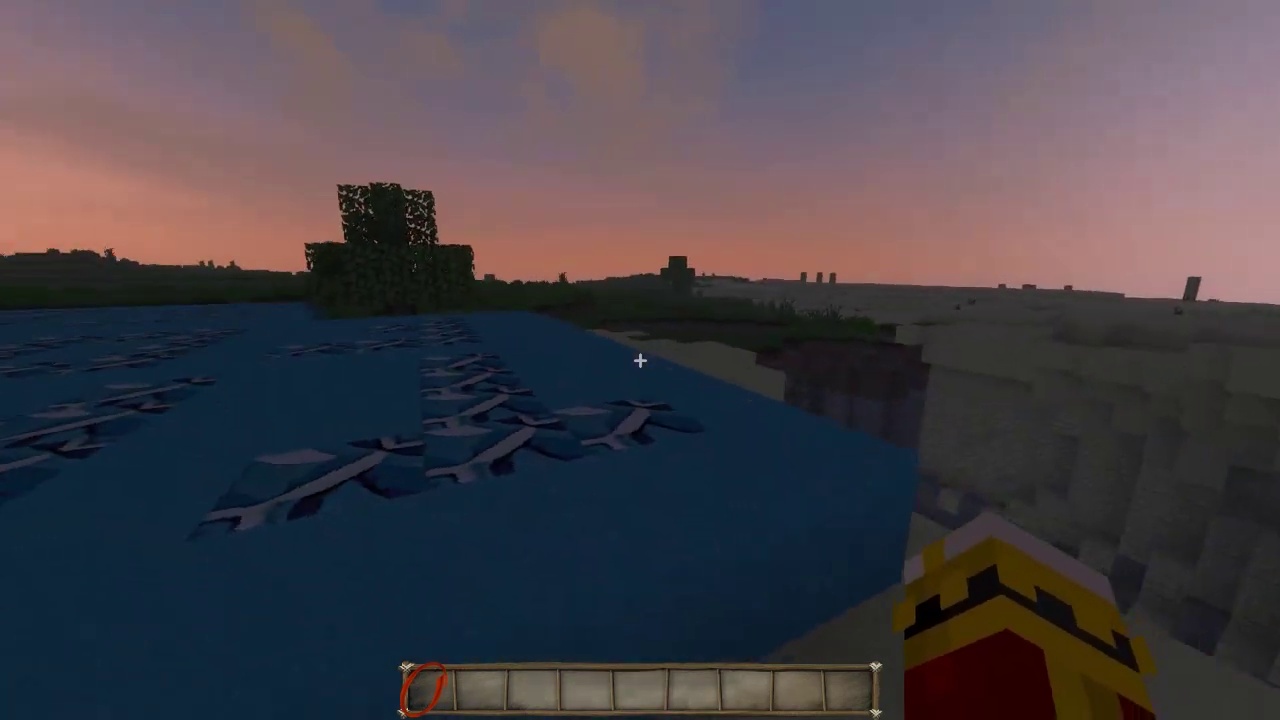
key("w")
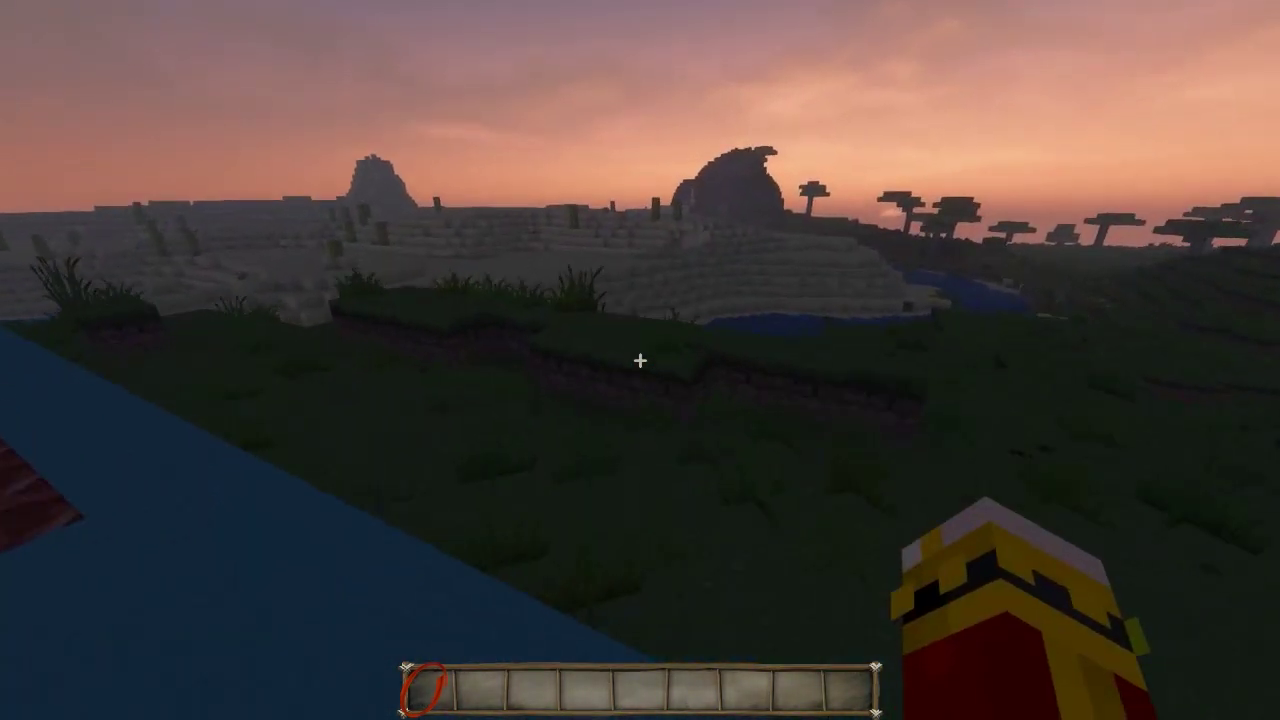
key("w")
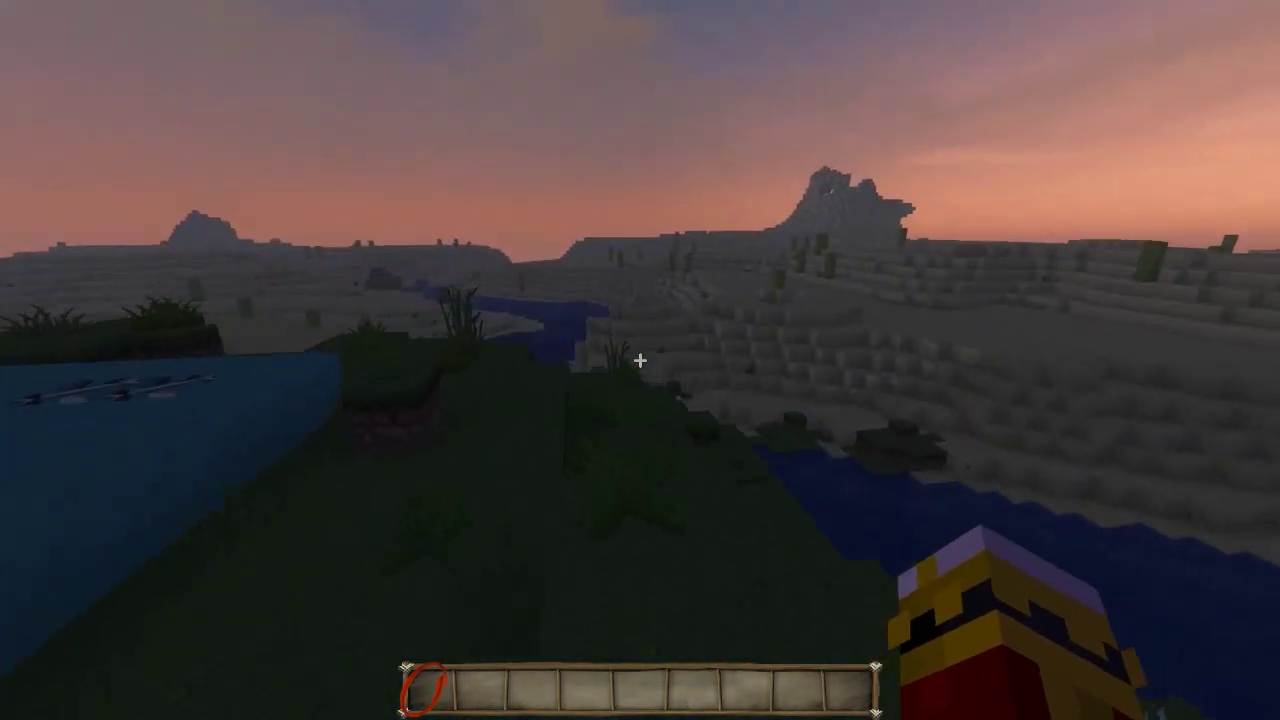
key("w")
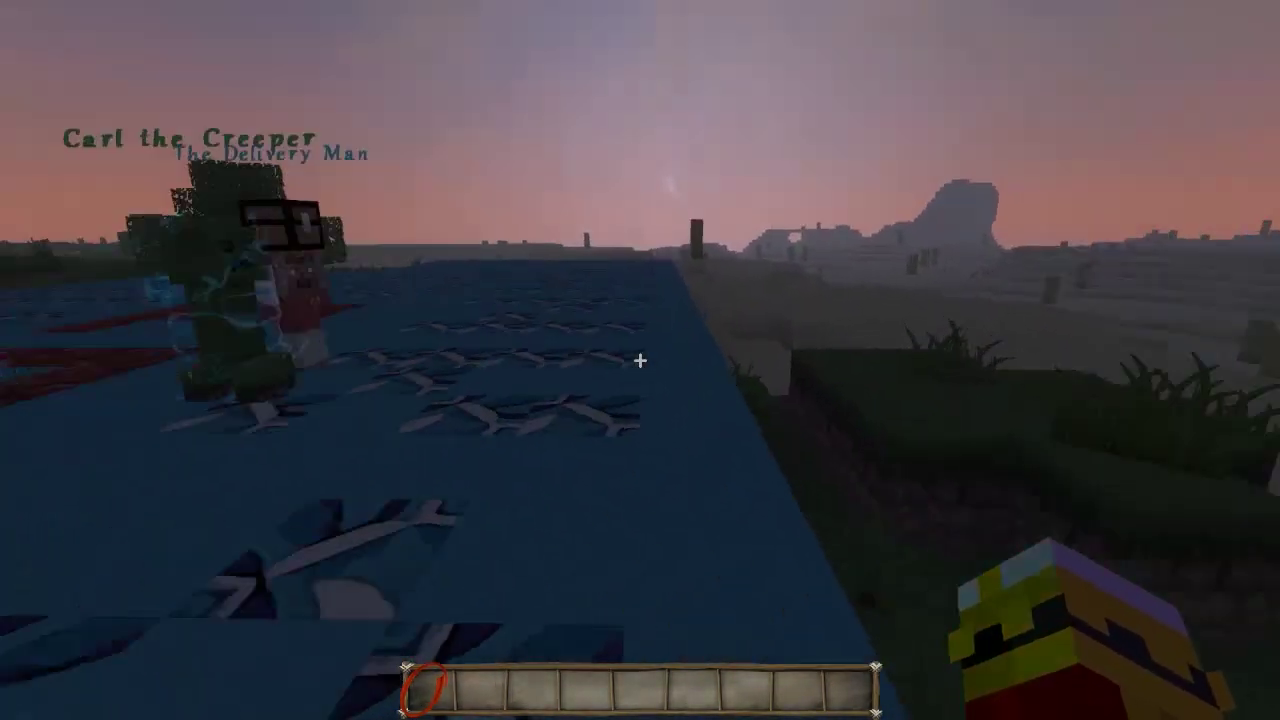
key("w")
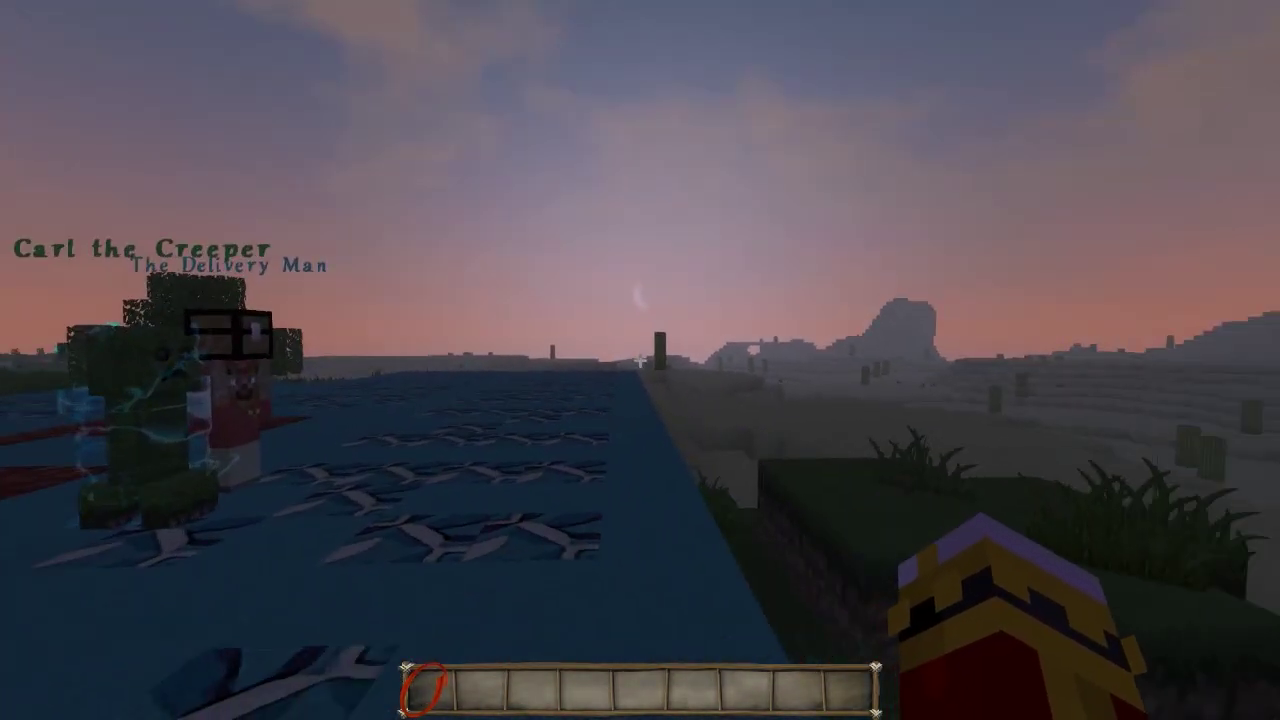